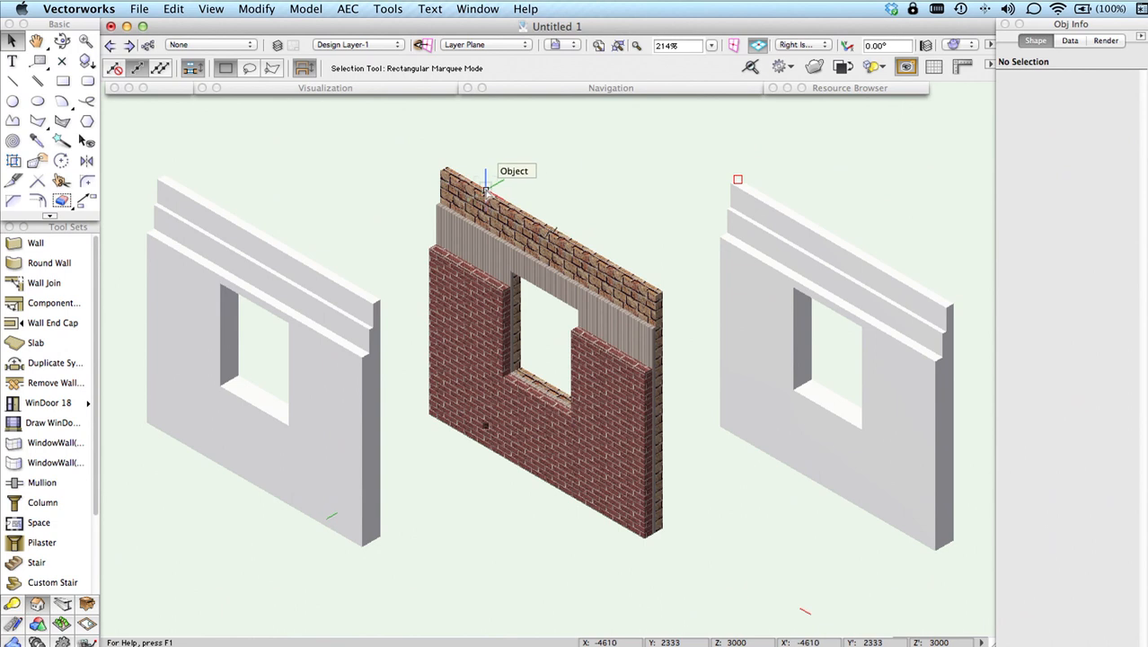
- Select the middle textured wall and the left plain wall in turn to examine their wall styles and settings
click(467, 222)
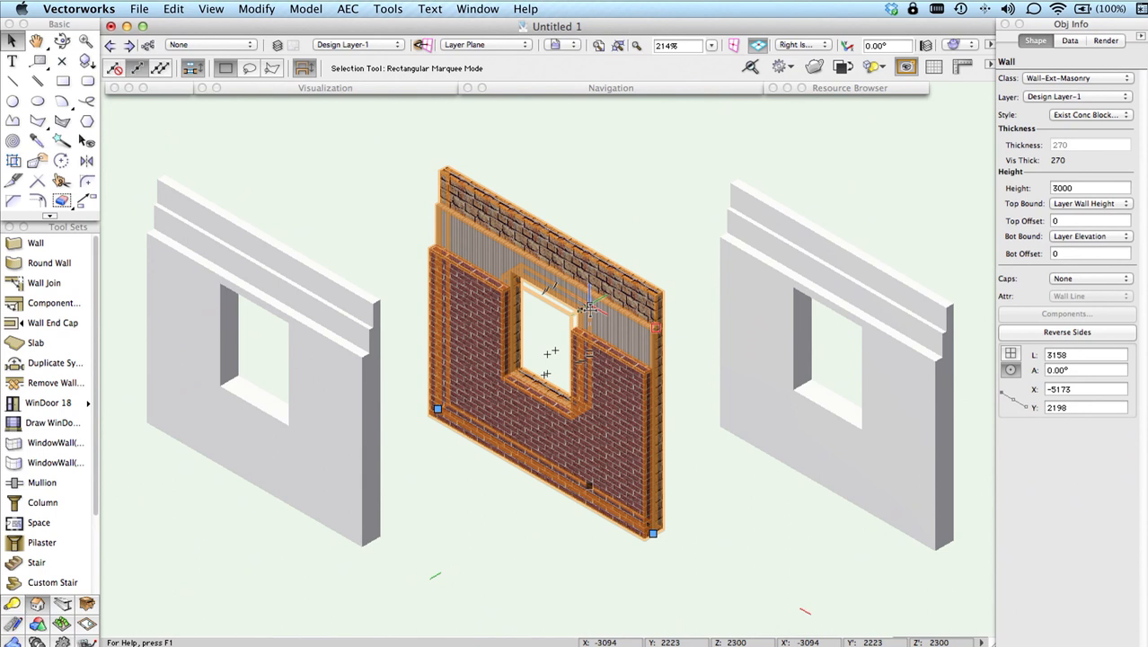
key(x)
key(x)
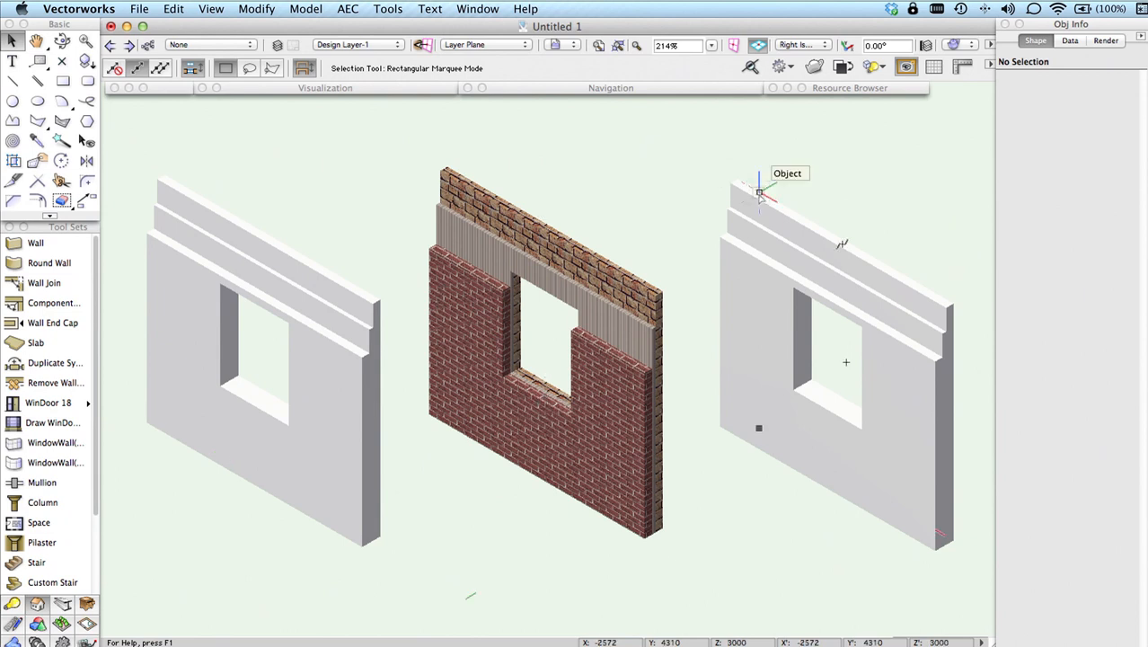
click(353, 284)
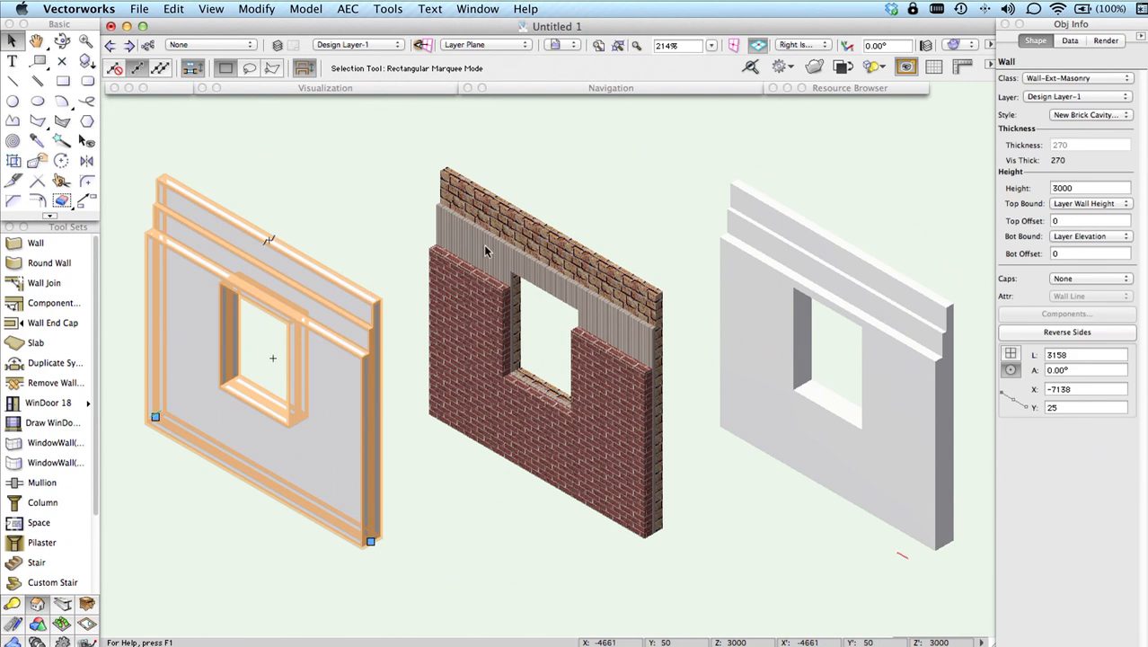
click(535, 219)
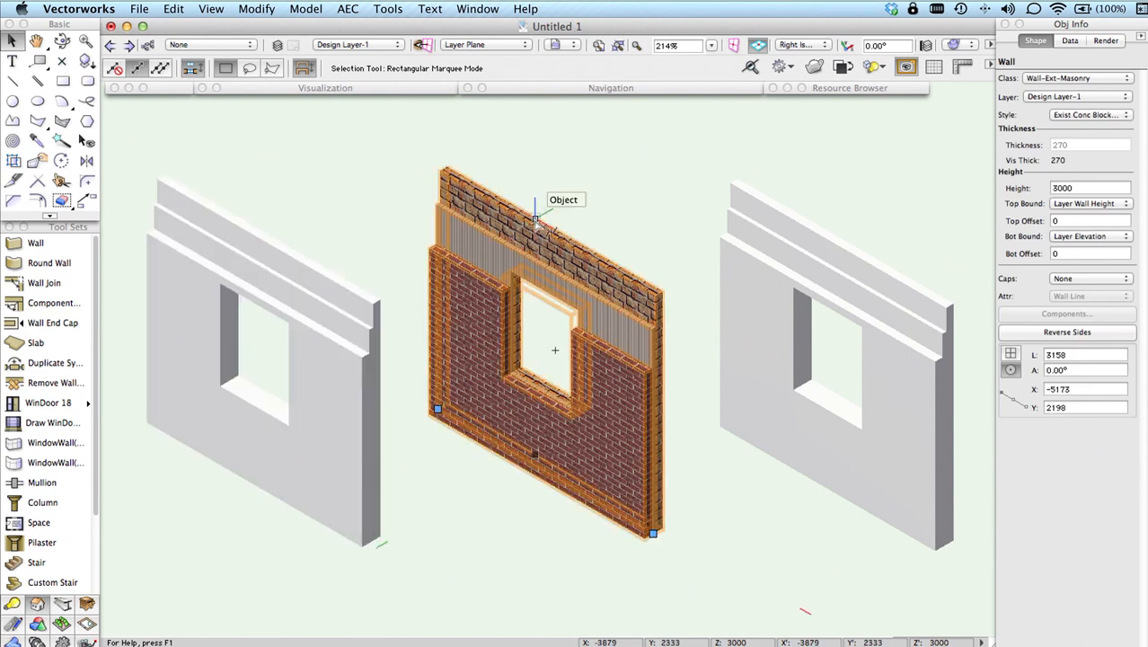
- Assign the Brick Paver Rough texture to the Internal Brick component of the unstyled right-hand wall
click(830, 205)
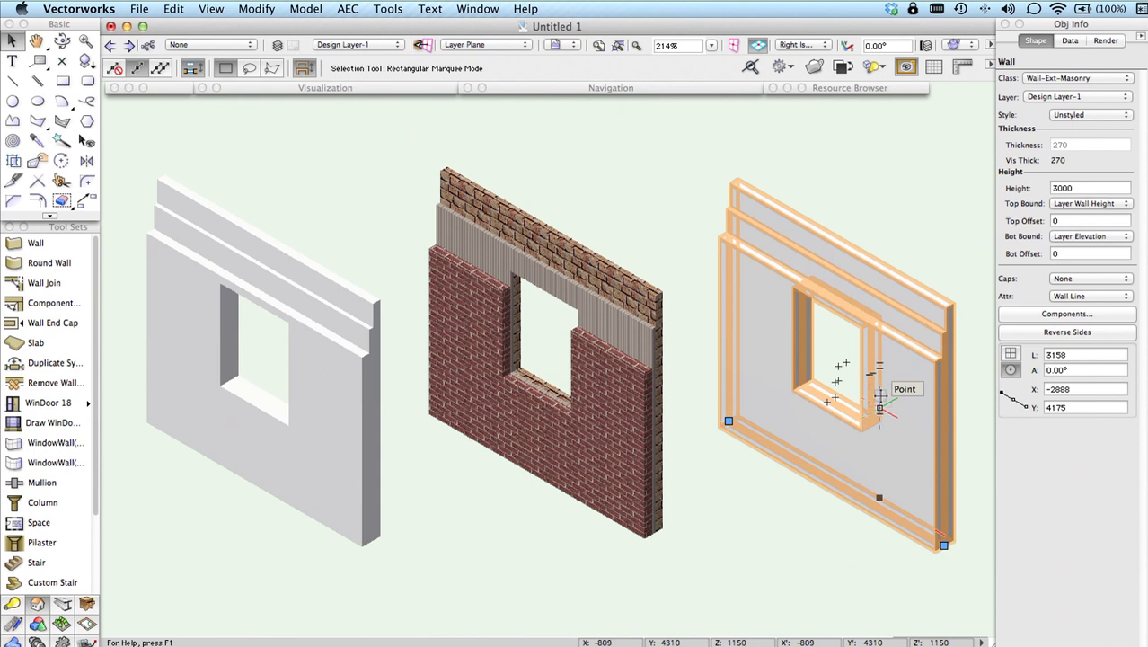
click(1055, 314)
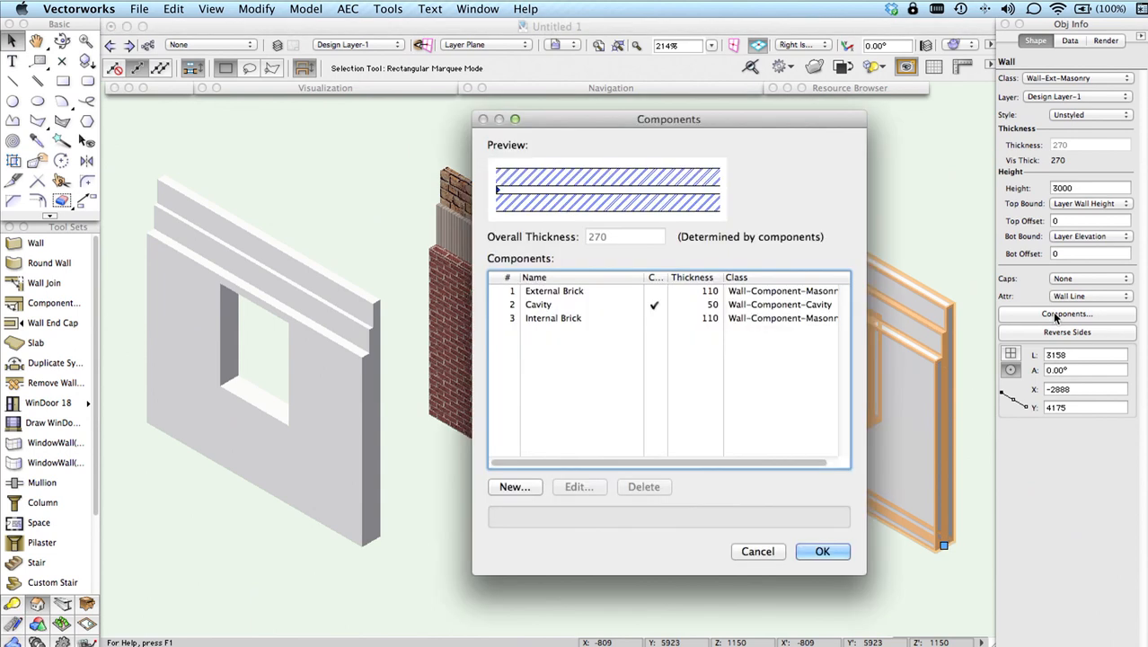
click(565, 318)
click(578, 487)
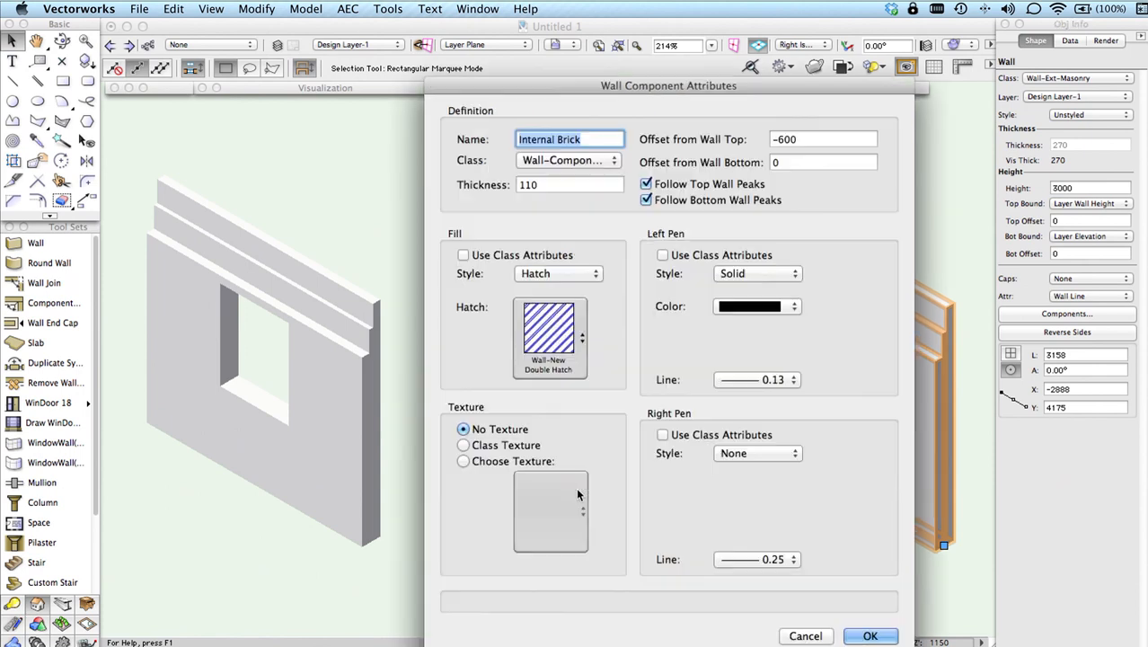
click(495, 459)
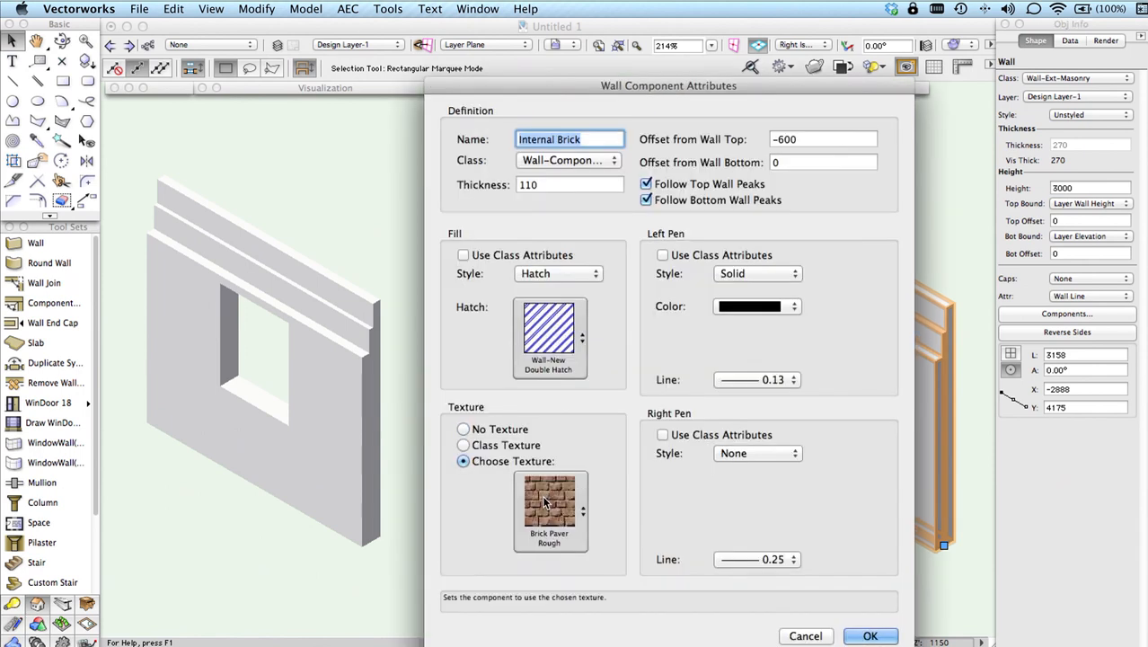
click(869, 634)
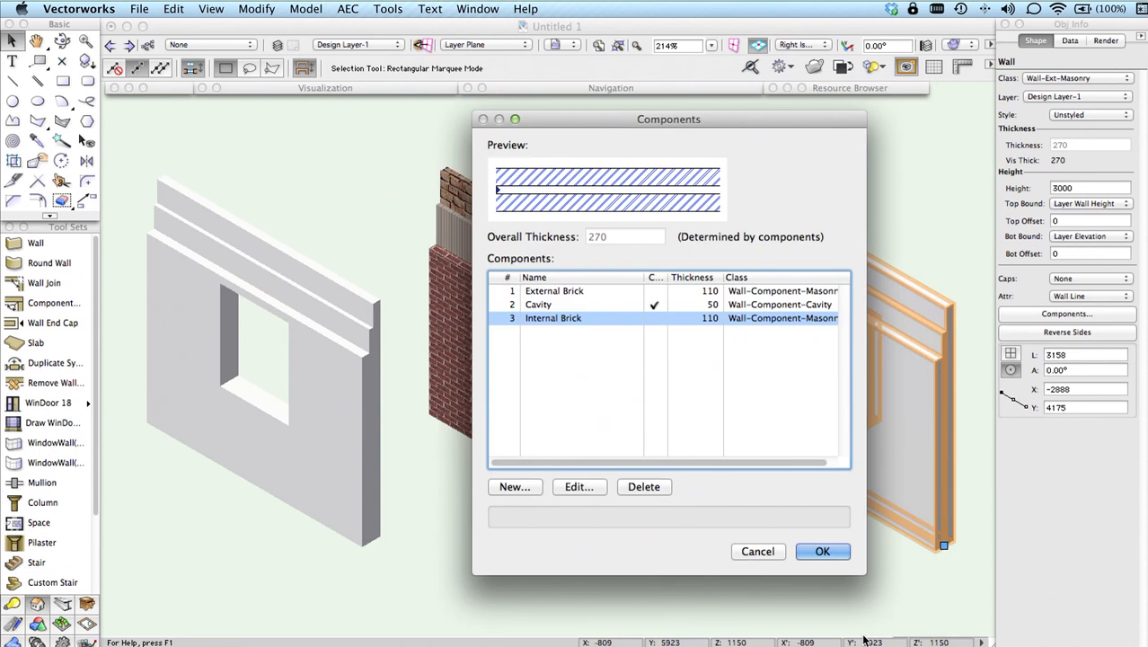
click(819, 555)
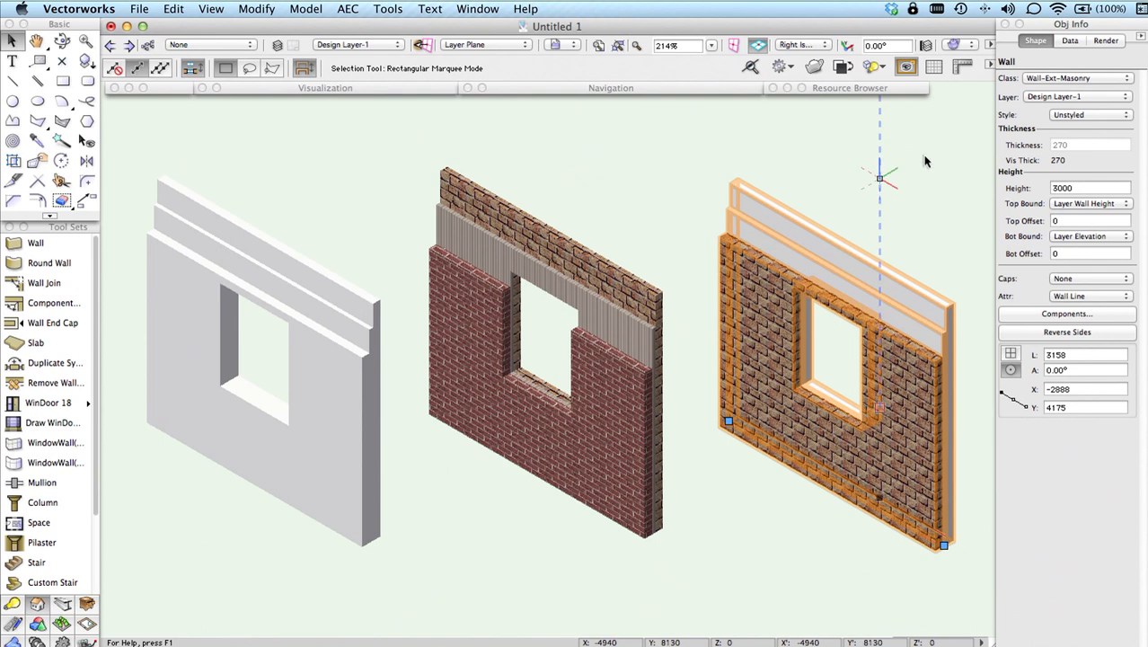
- Compare the By Component and By Object texture modes on the unstyled wall, leaving it set to By Object
click(1103, 43)
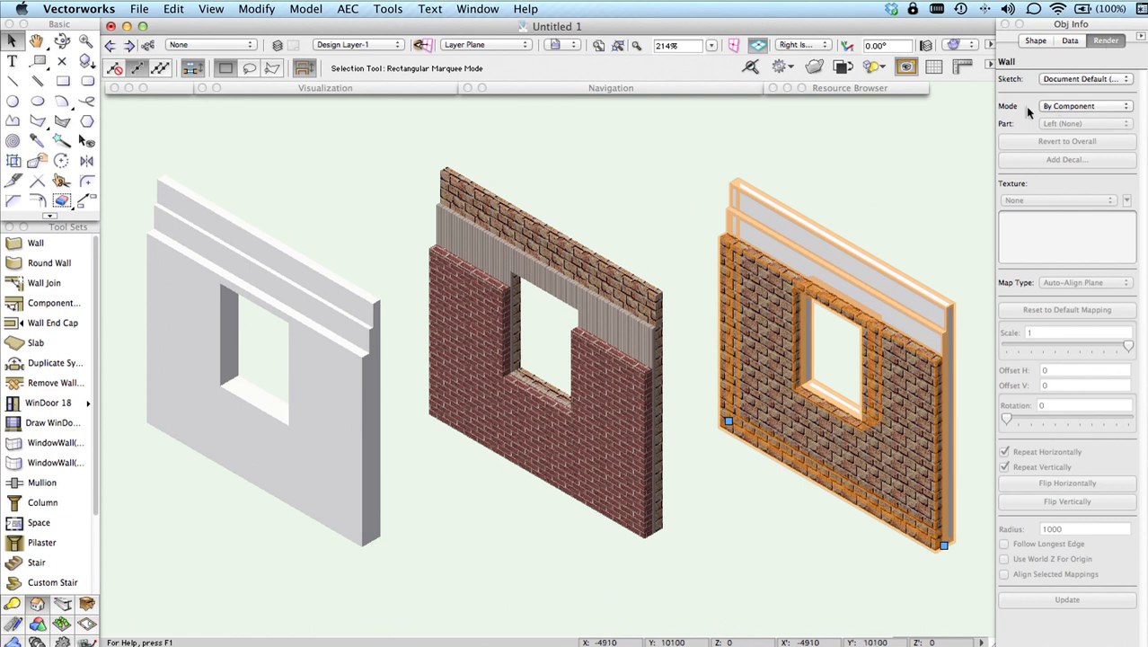
click(1094, 107)
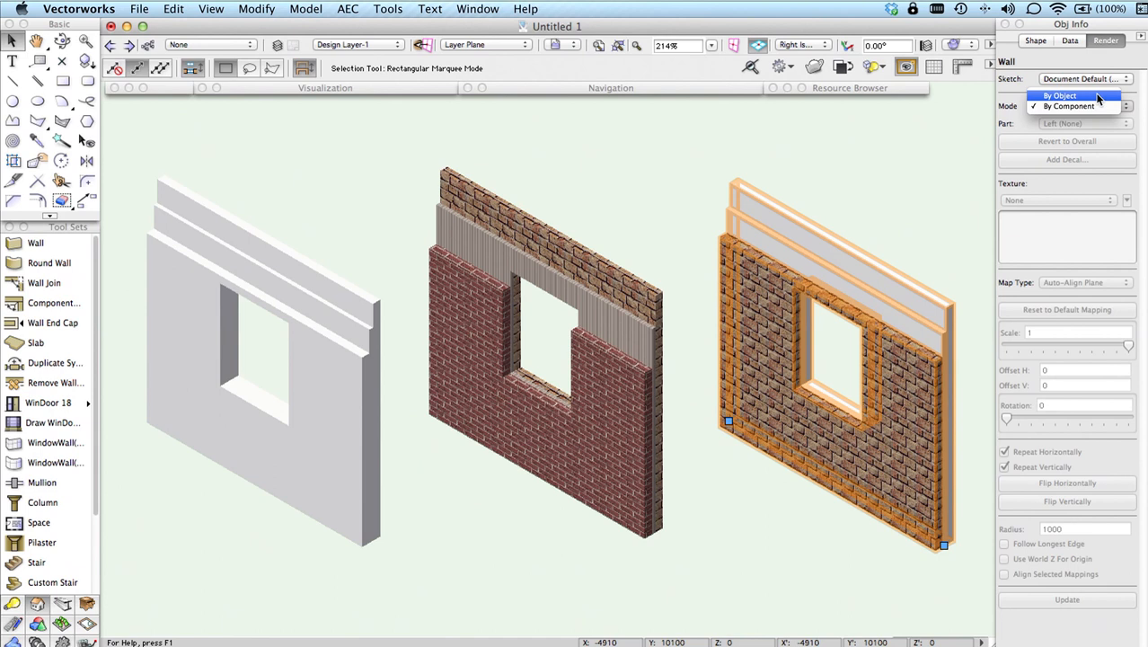
click(1069, 95)
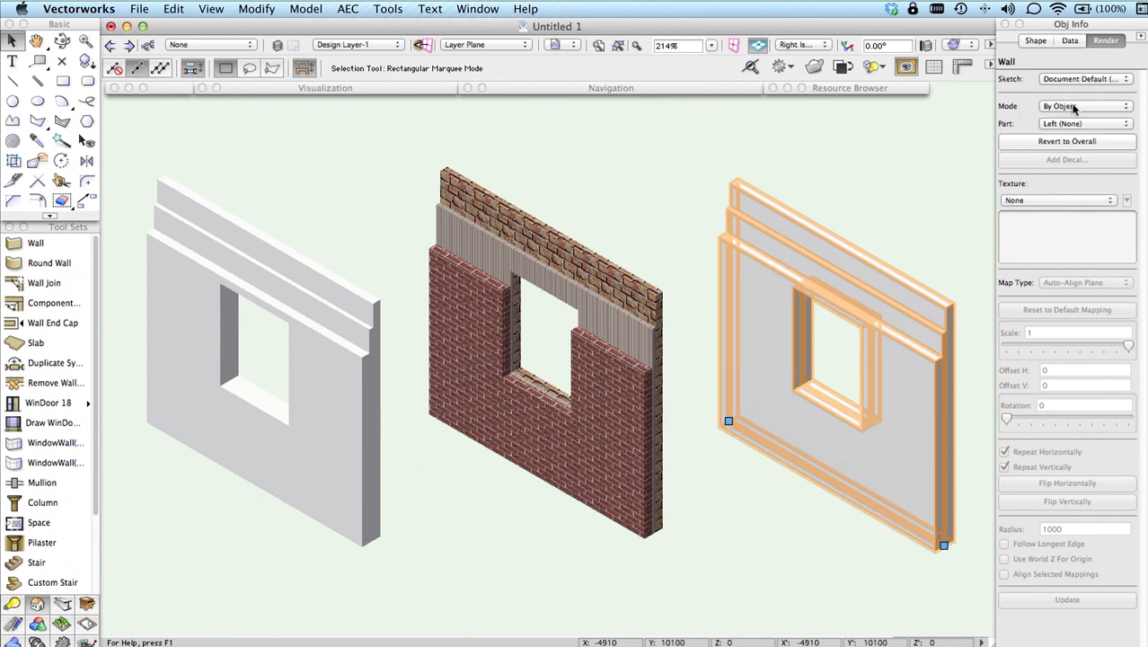
click(1074, 107)
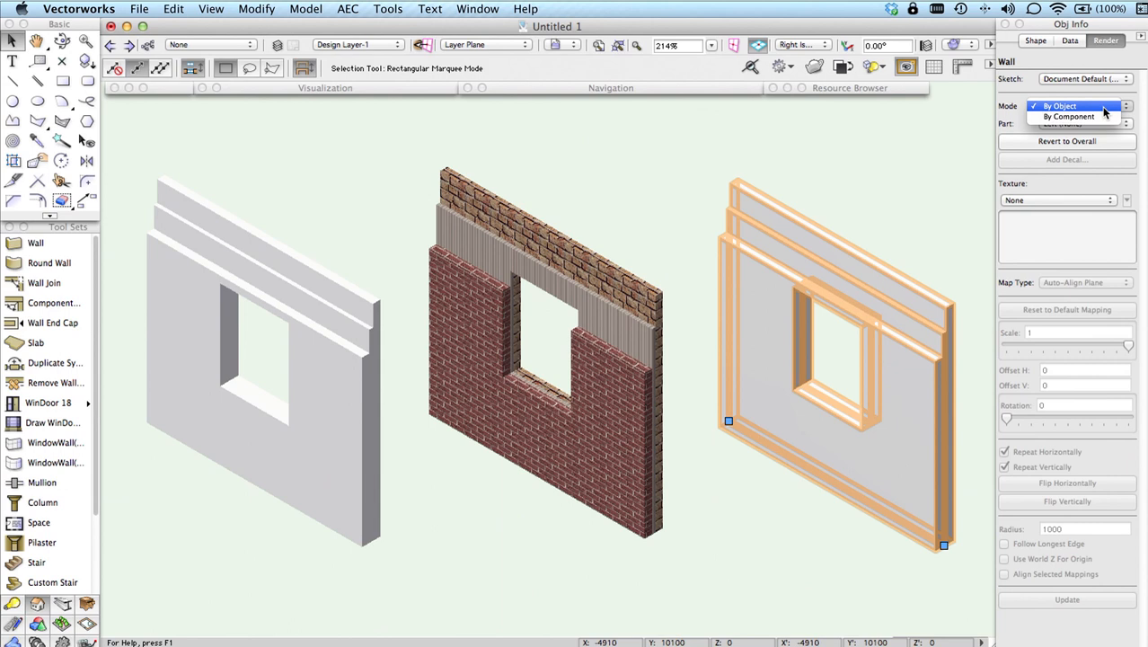
click(1103, 117)
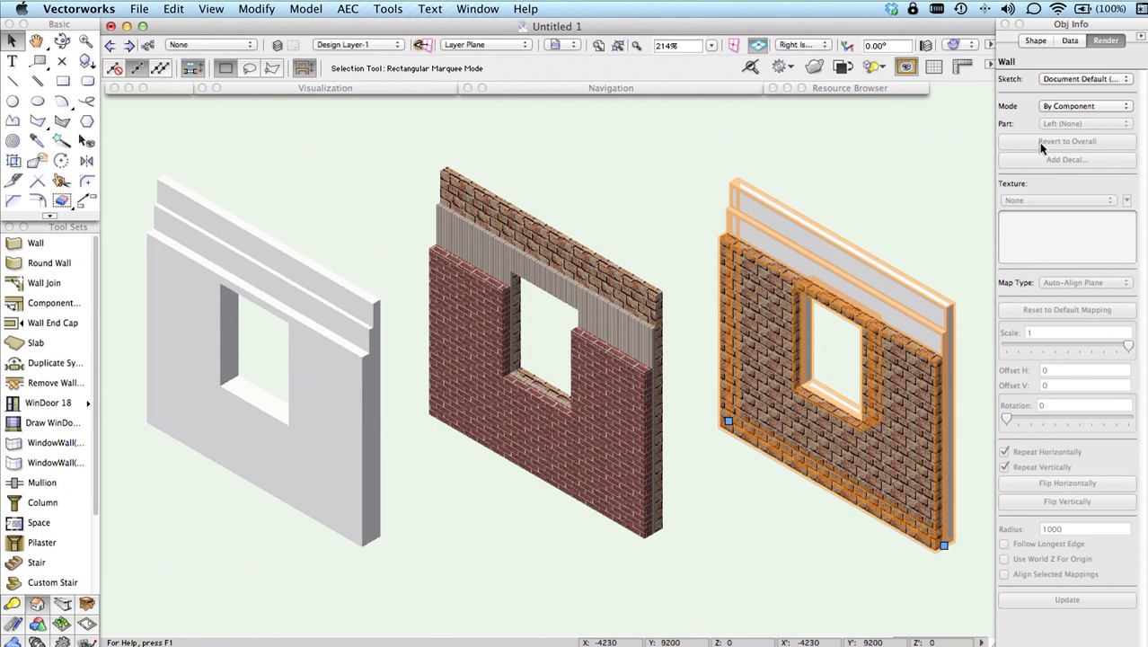
click(1064, 106)
click(1060, 101)
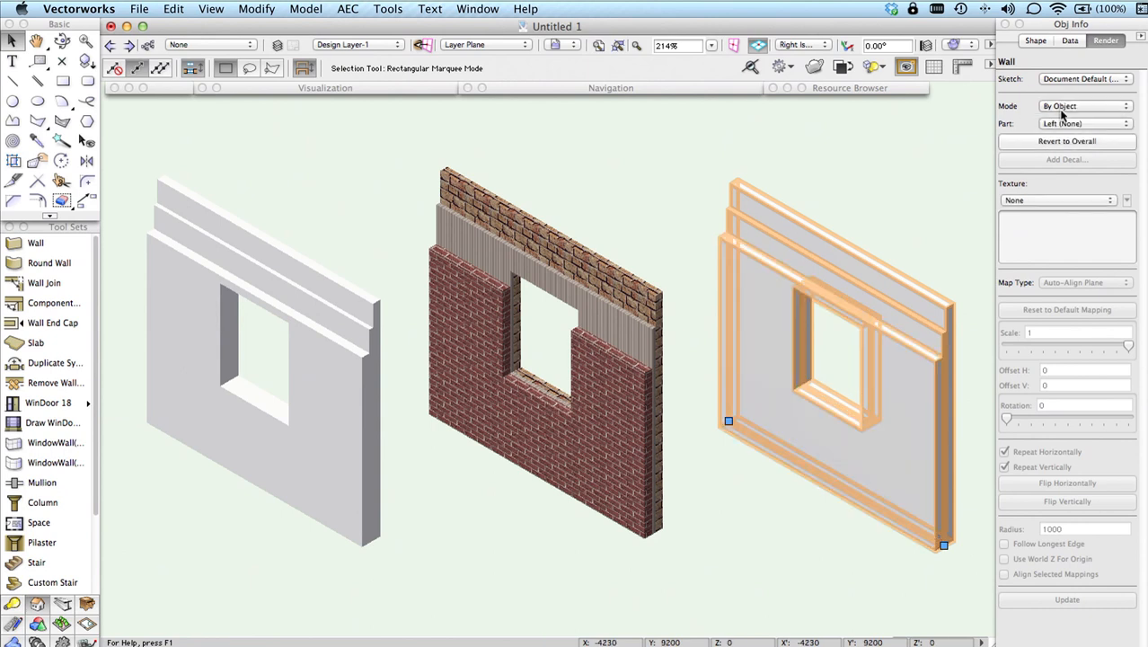
- Try the By Object texture mode on the middle textured wall, and return it to By Component
click(630, 272)
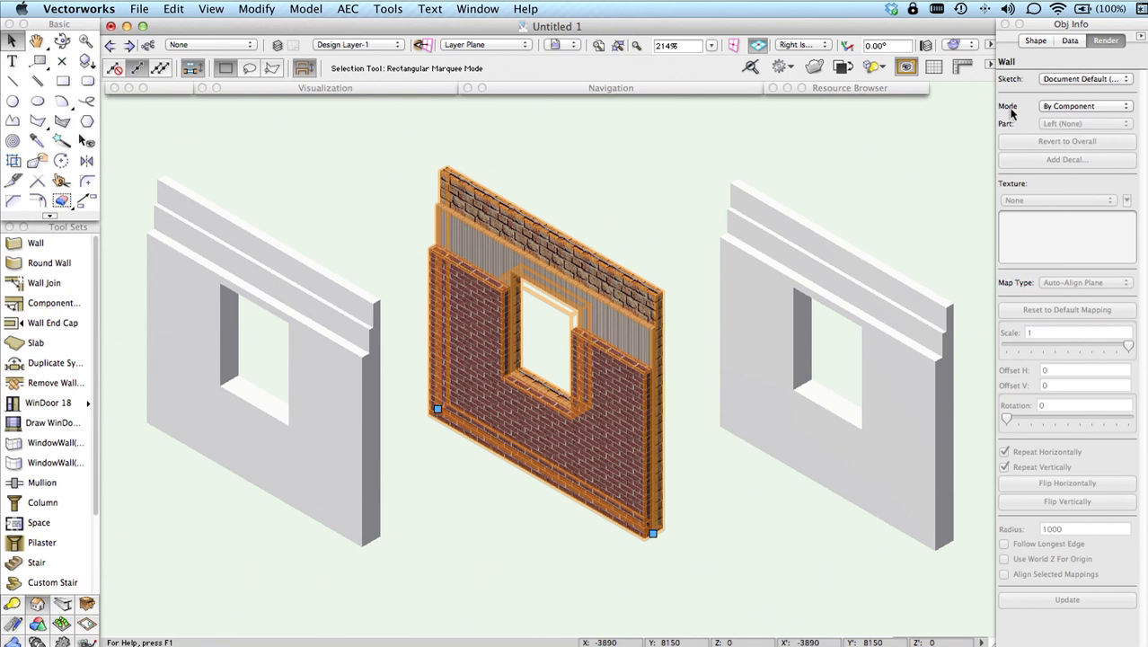
click(1083, 109)
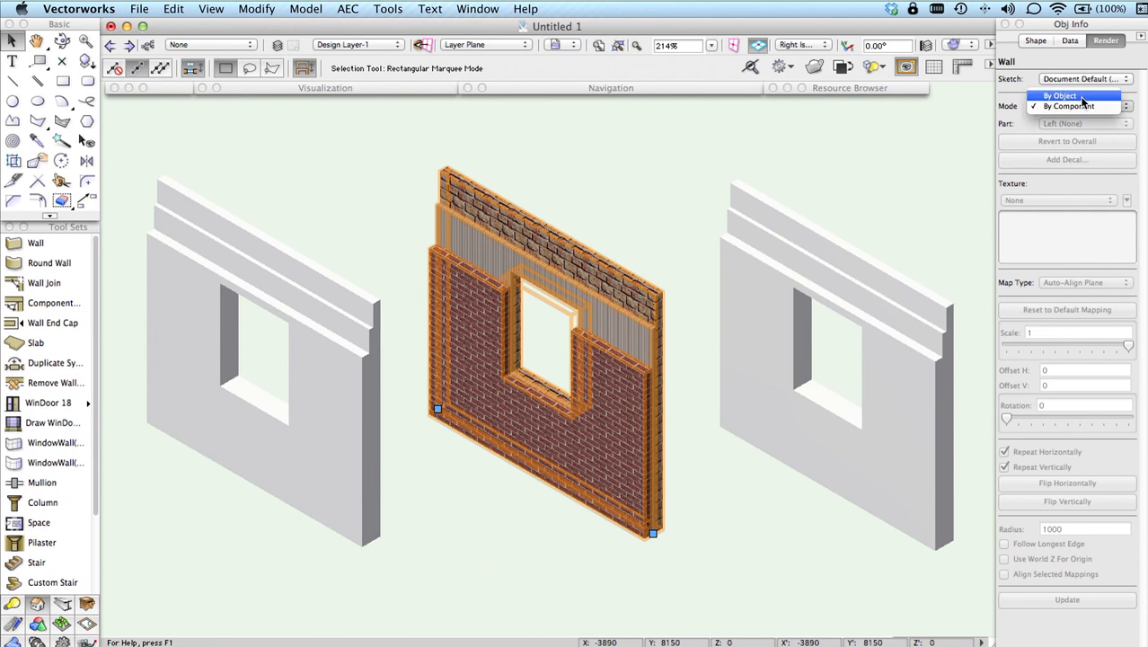
click(1064, 95)
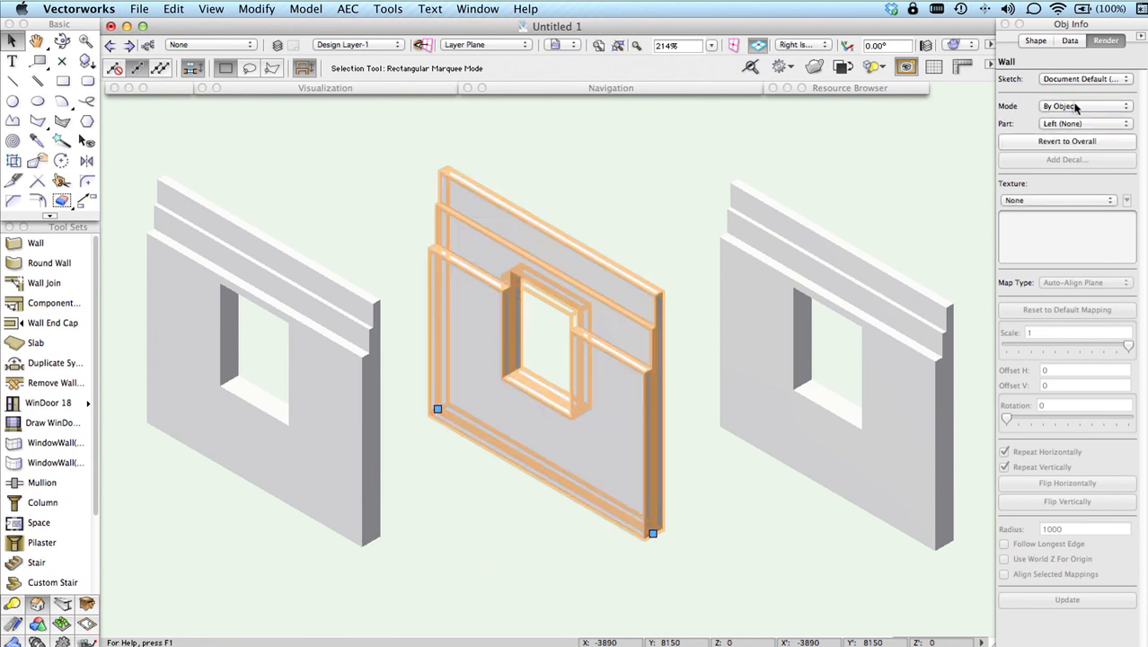
click(1076, 108)
click(1057, 106)
click(1078, 106)
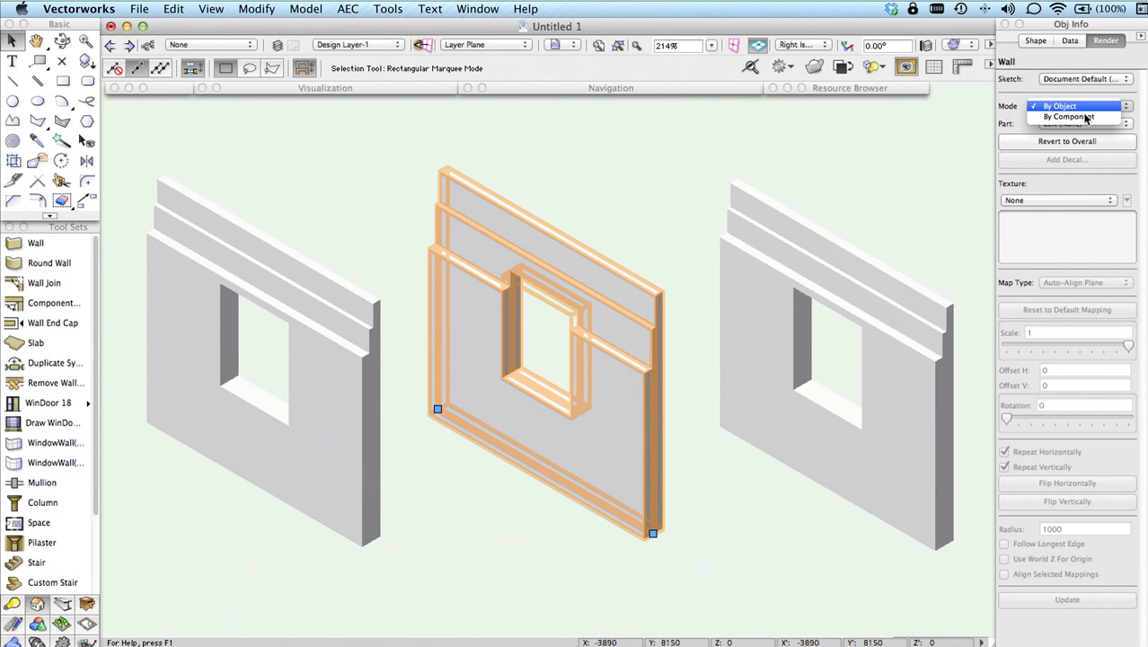
click(1086, 117)
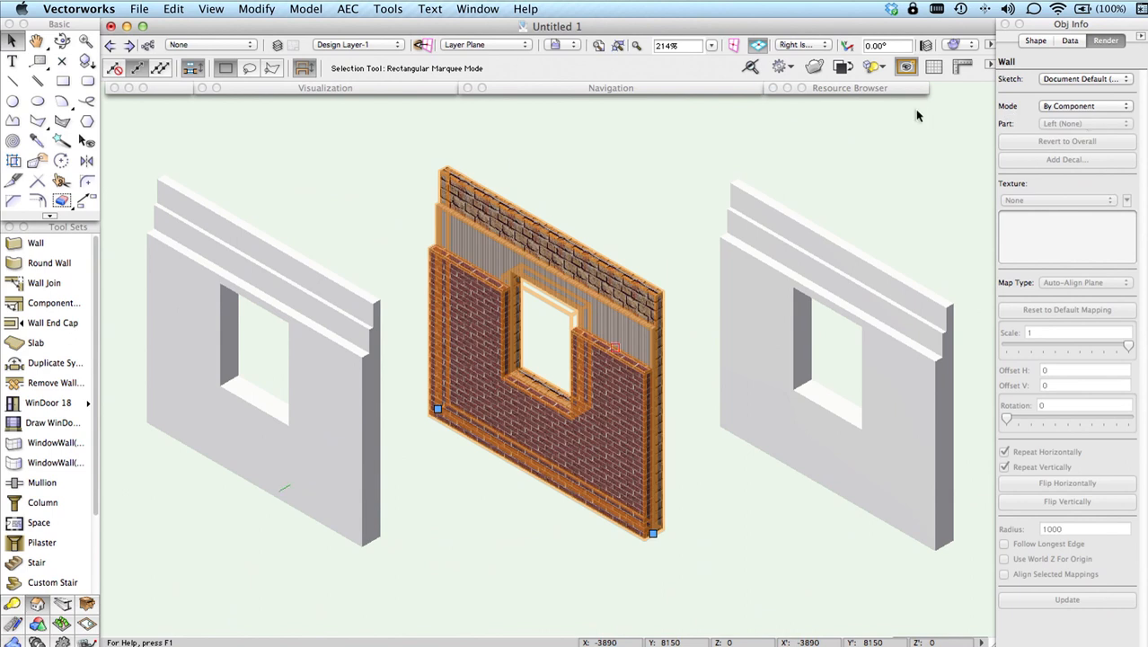
- Select the unstyled right-hand wall, examine its sides in Top/Plan view, and return to the previous isometric view
mouse_move(833, 93)
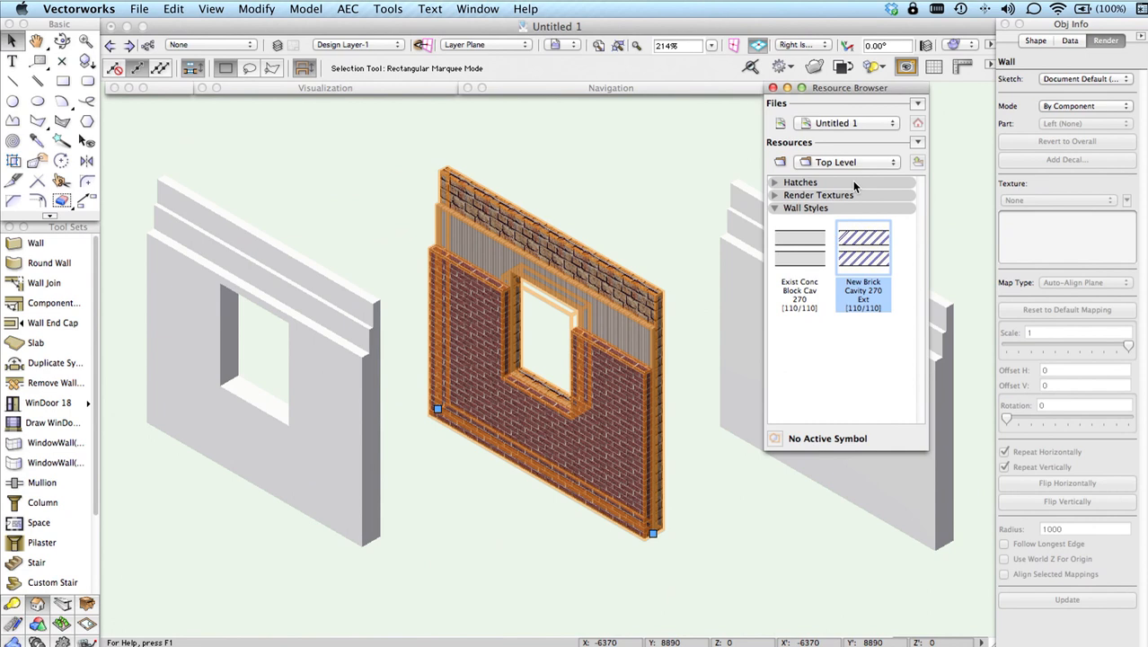
double_click(847, 87)
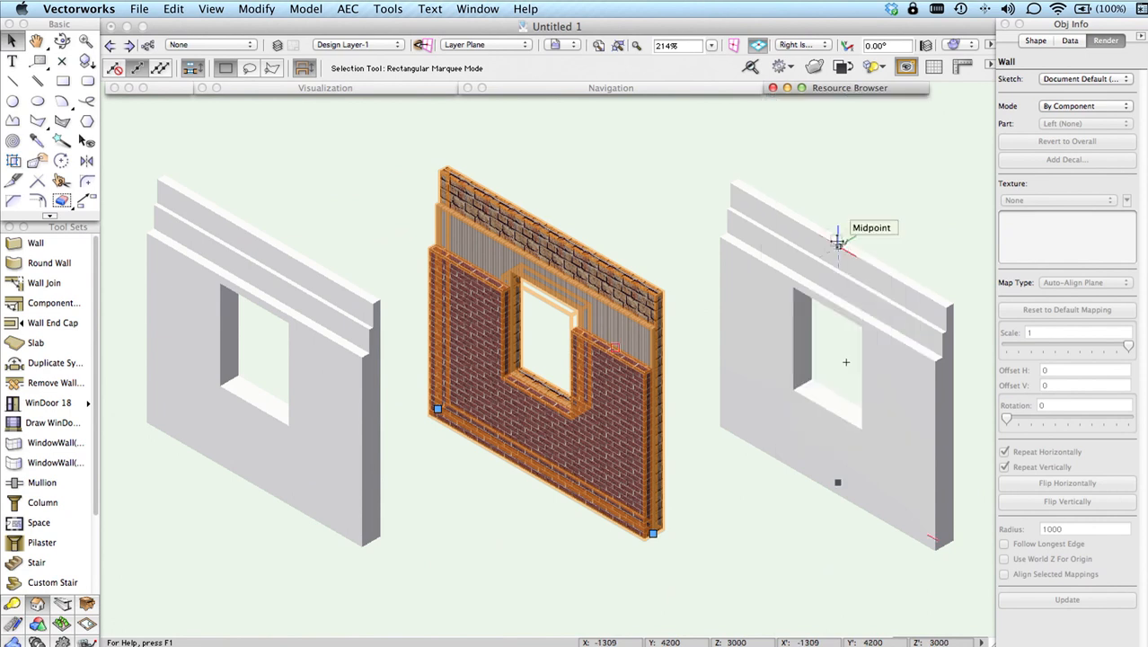
click(837, 241)
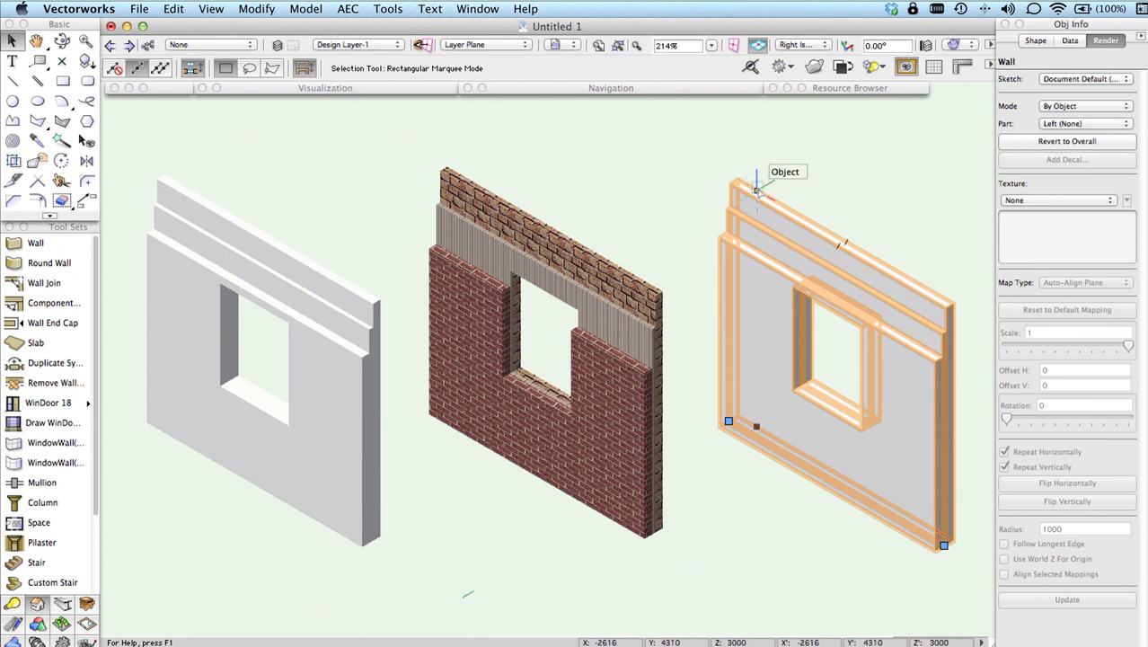
click(902, 236)
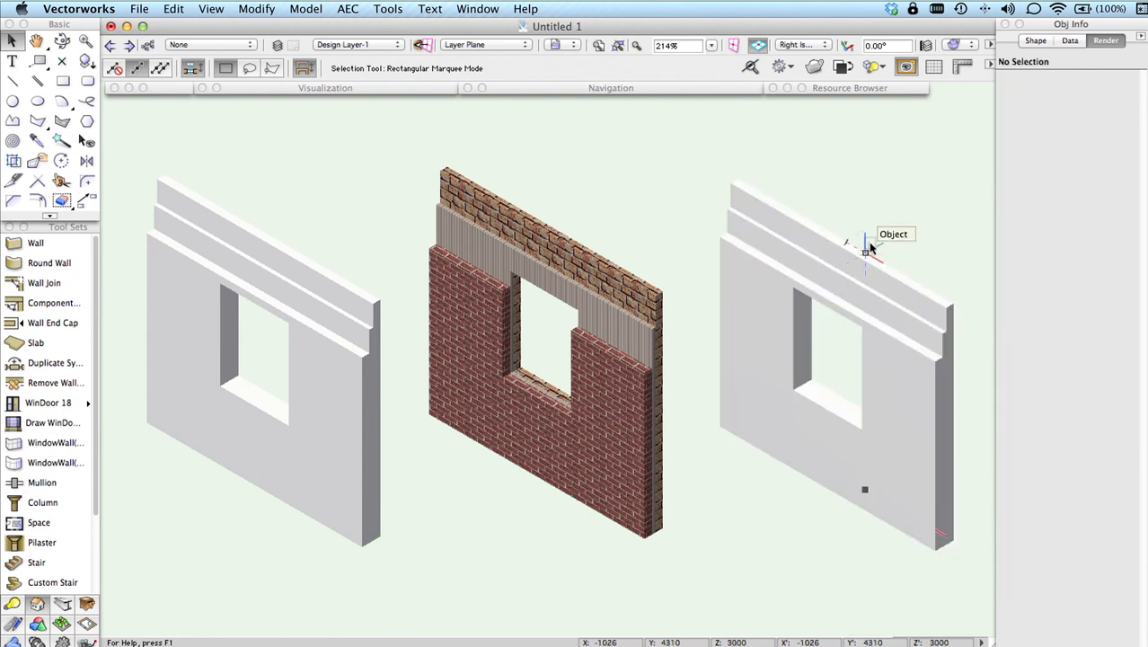
click(866, 251)
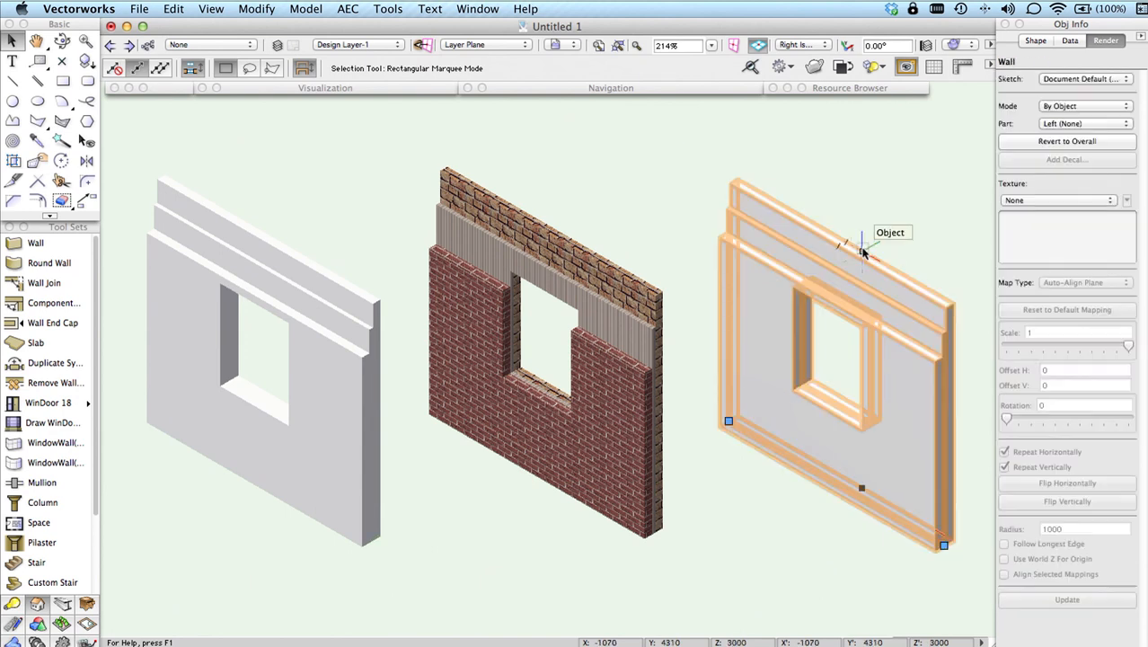
key(F5)
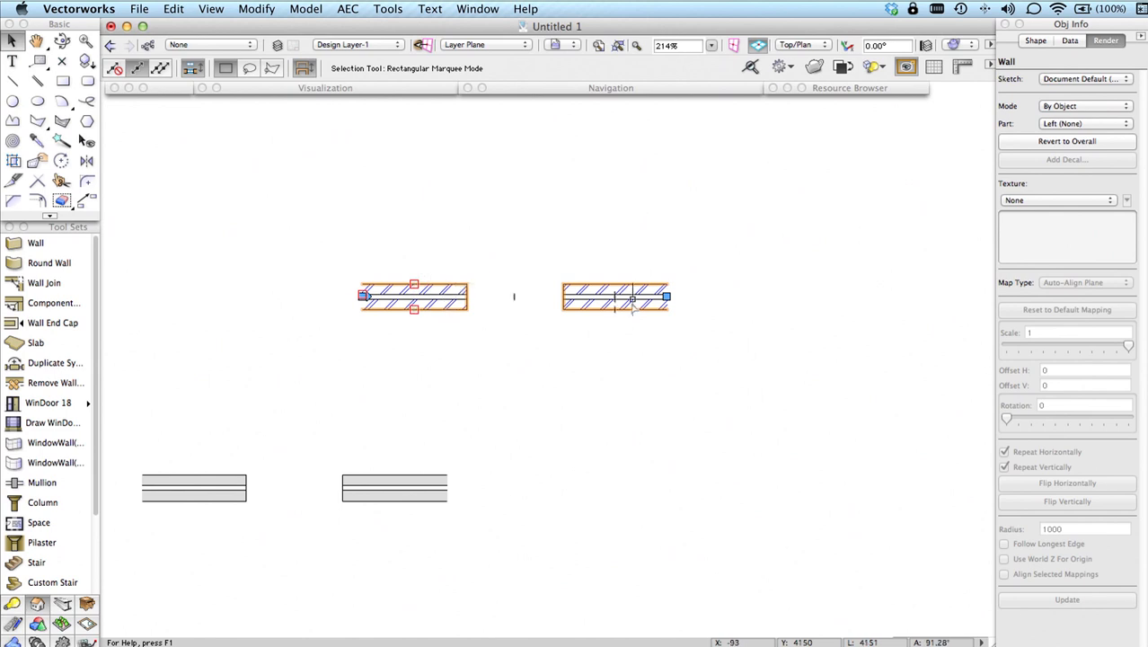
click(110, 47)
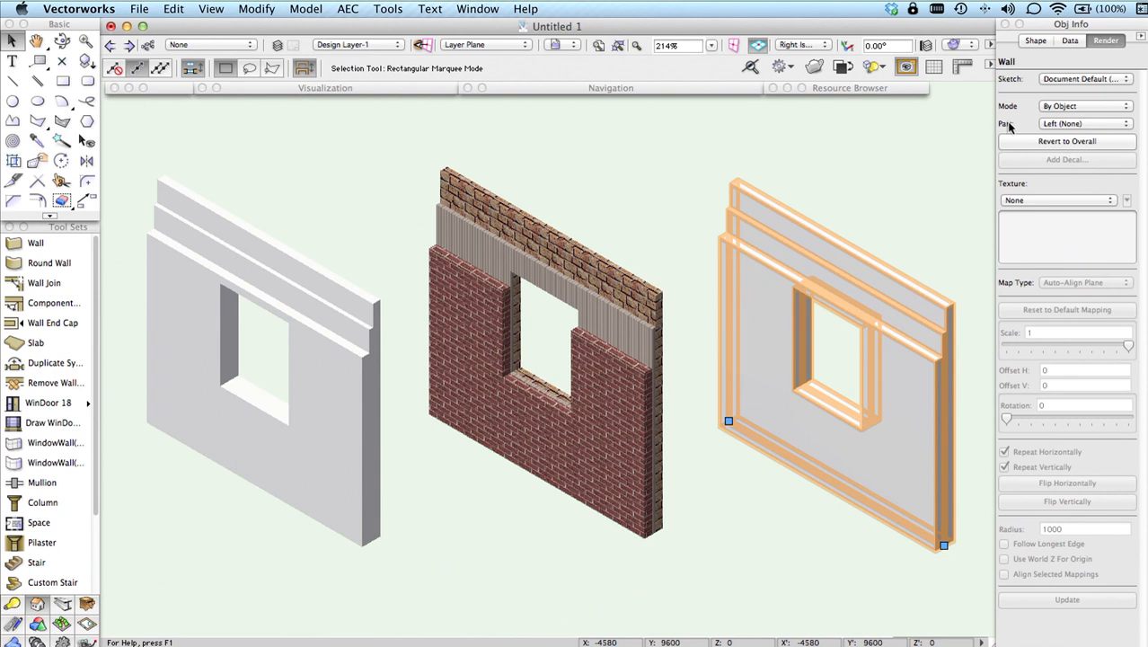
- Apply the Brick Runbond Rough texture to the Overall part of the unstyled right-hand wall
click(1087, 124)
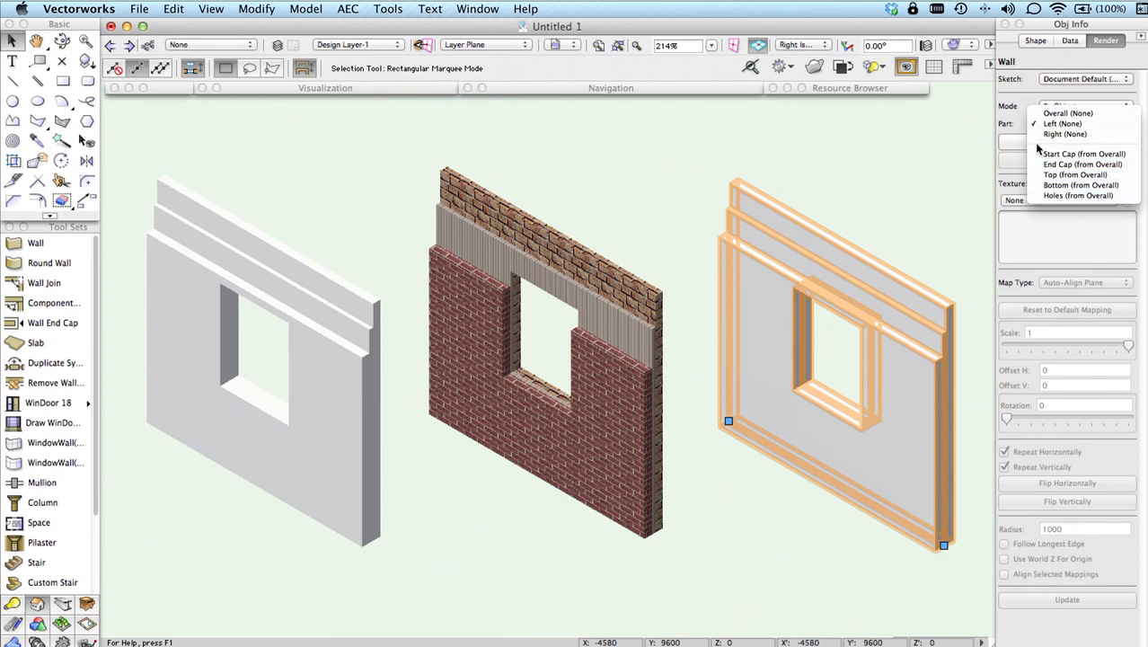
click(945, 149)
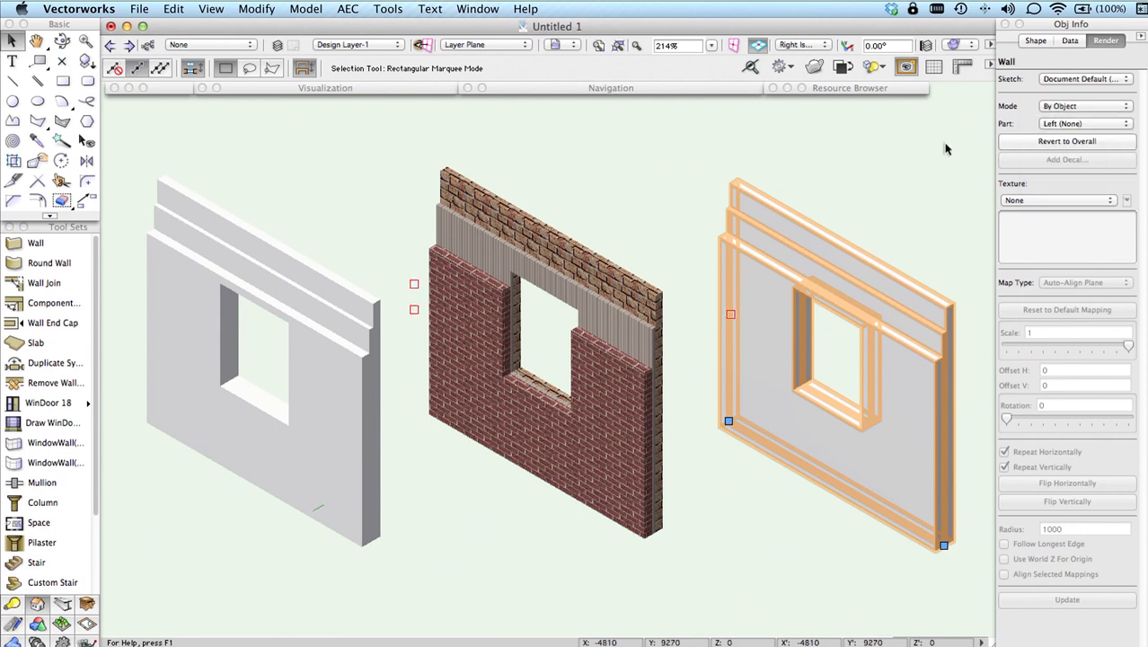
click(1101, 124)
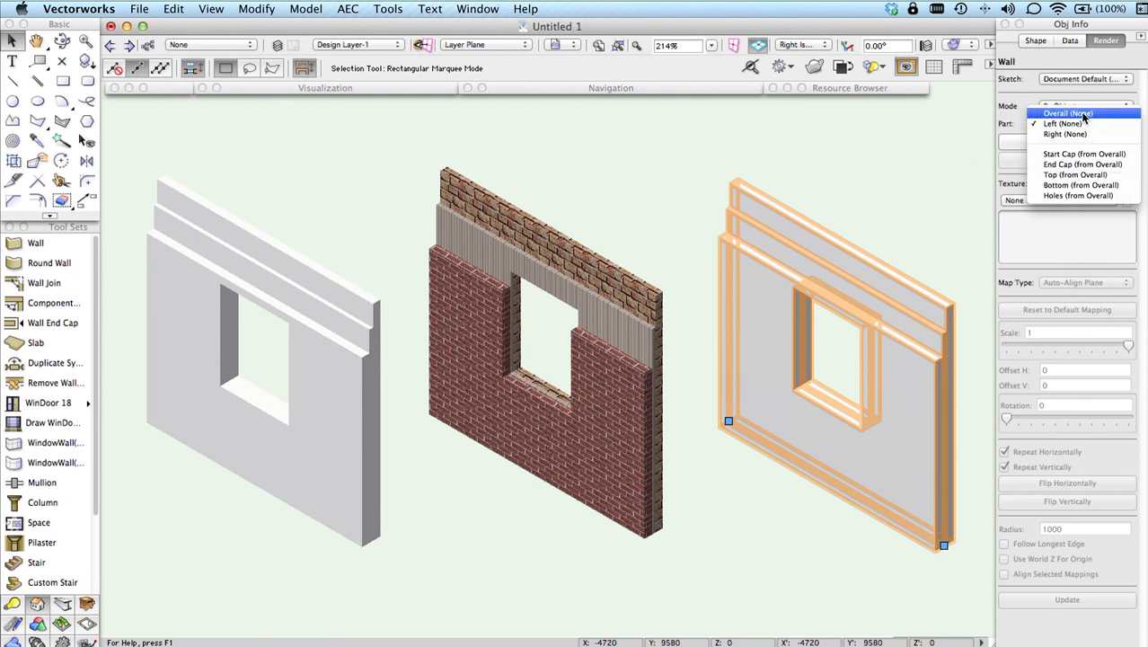
click(1087, 114)
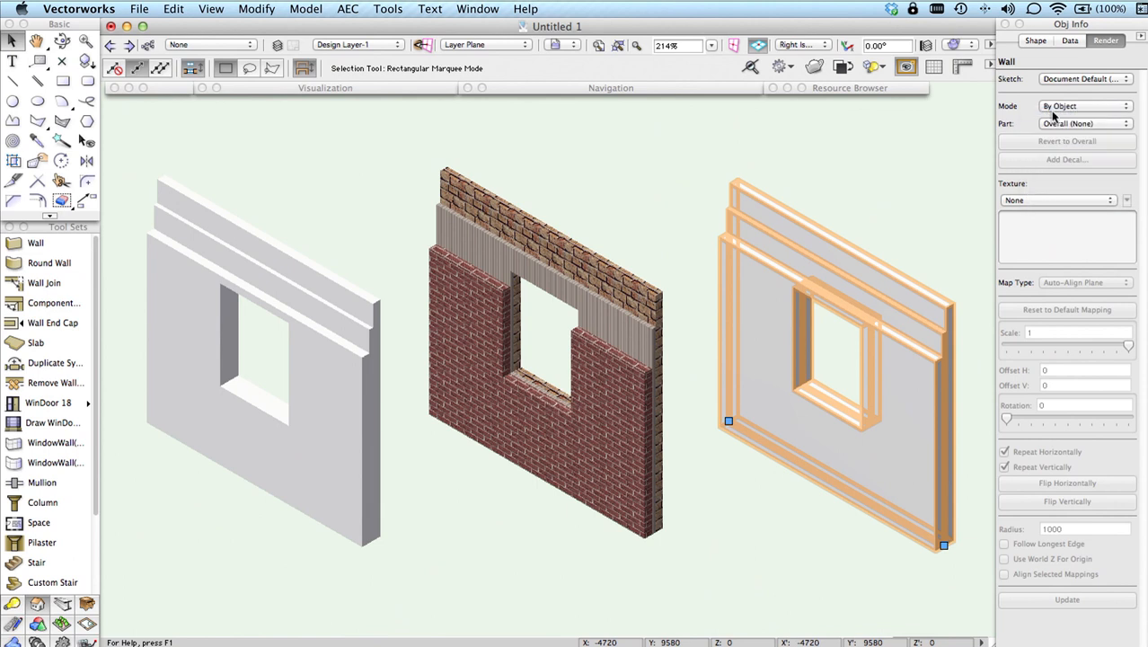
click(1056, 201)
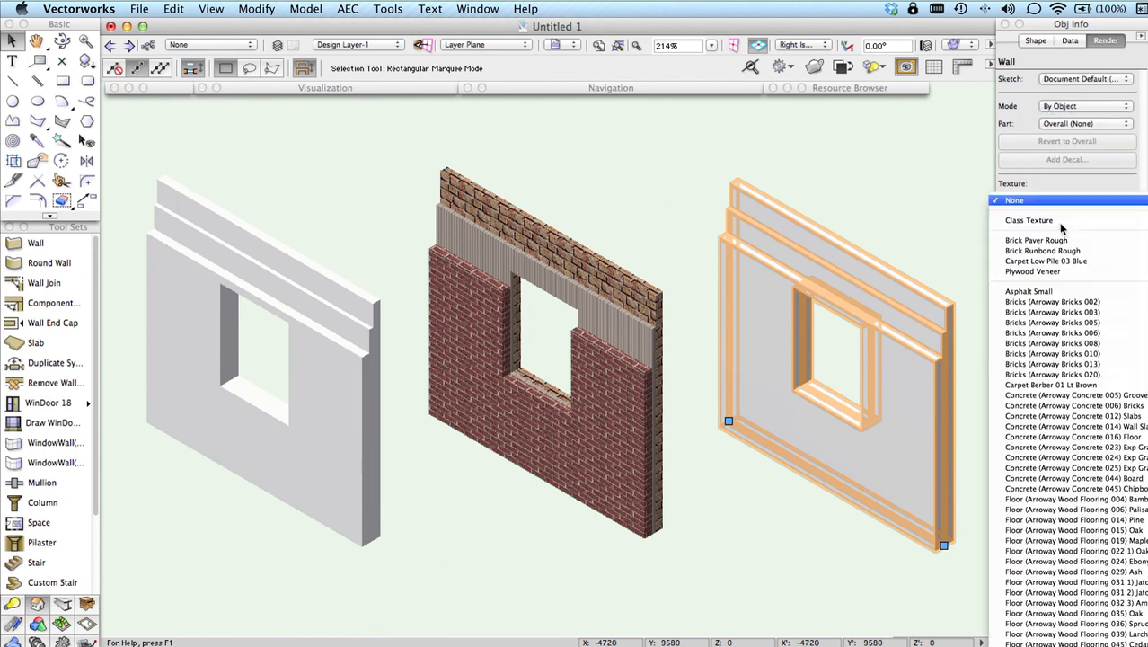
click(1042, 251)
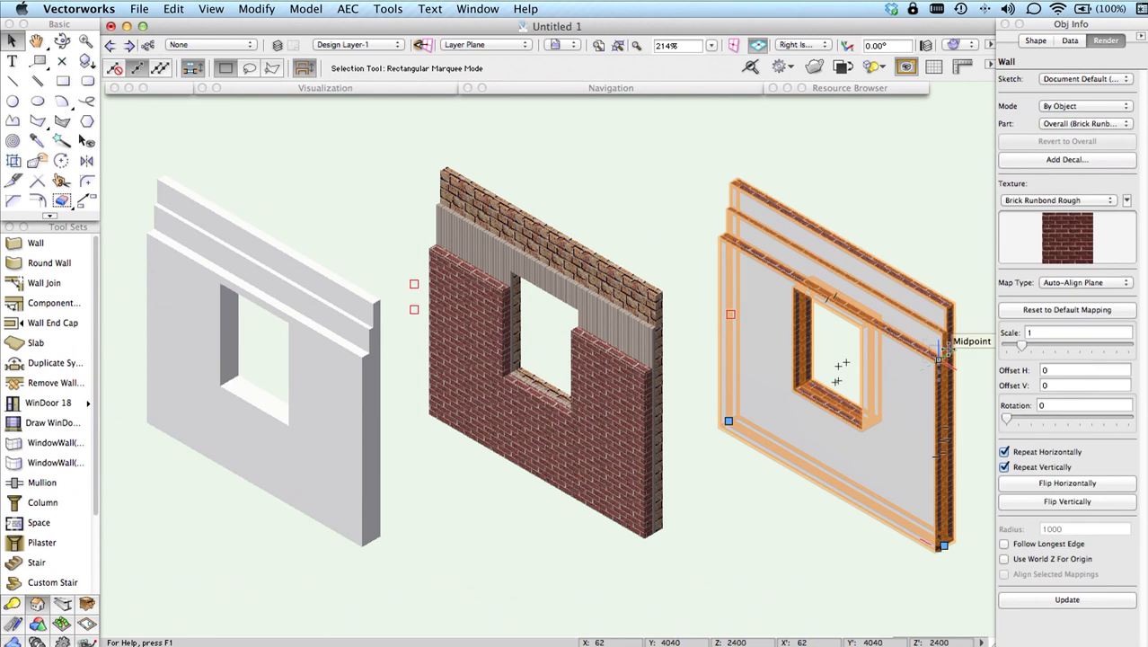
- Apply the Plywood Veneer texture to the Right part of the brick-textured right-hand wall, and deselect the wall
click(1076, 124)
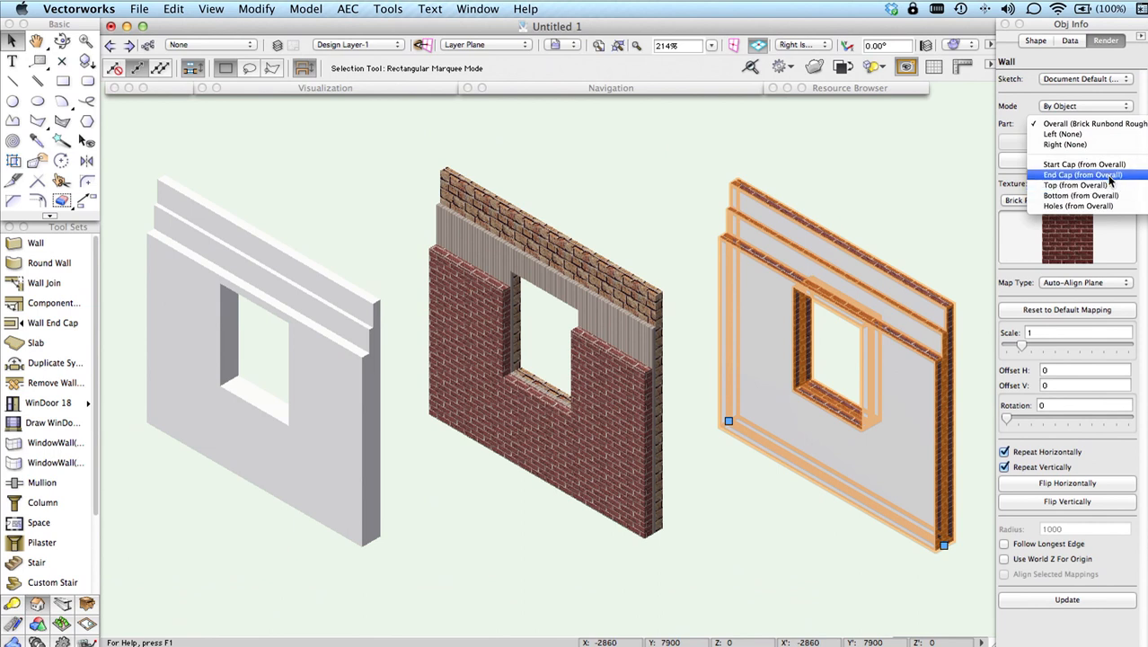
click(864, 257)
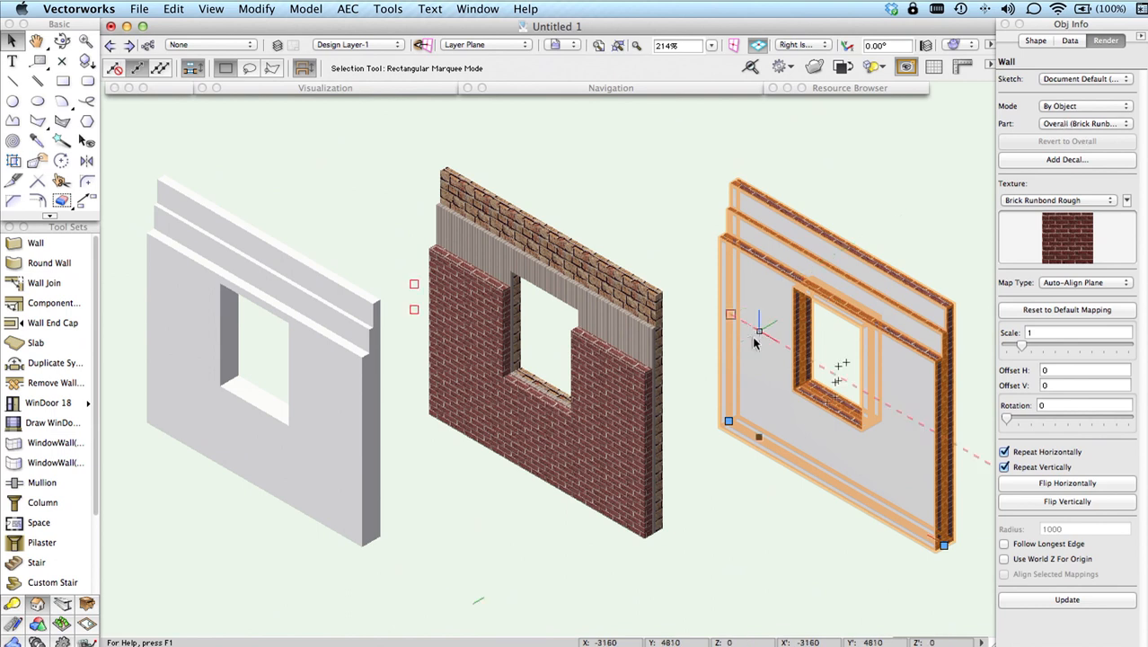
click(1080, 127)
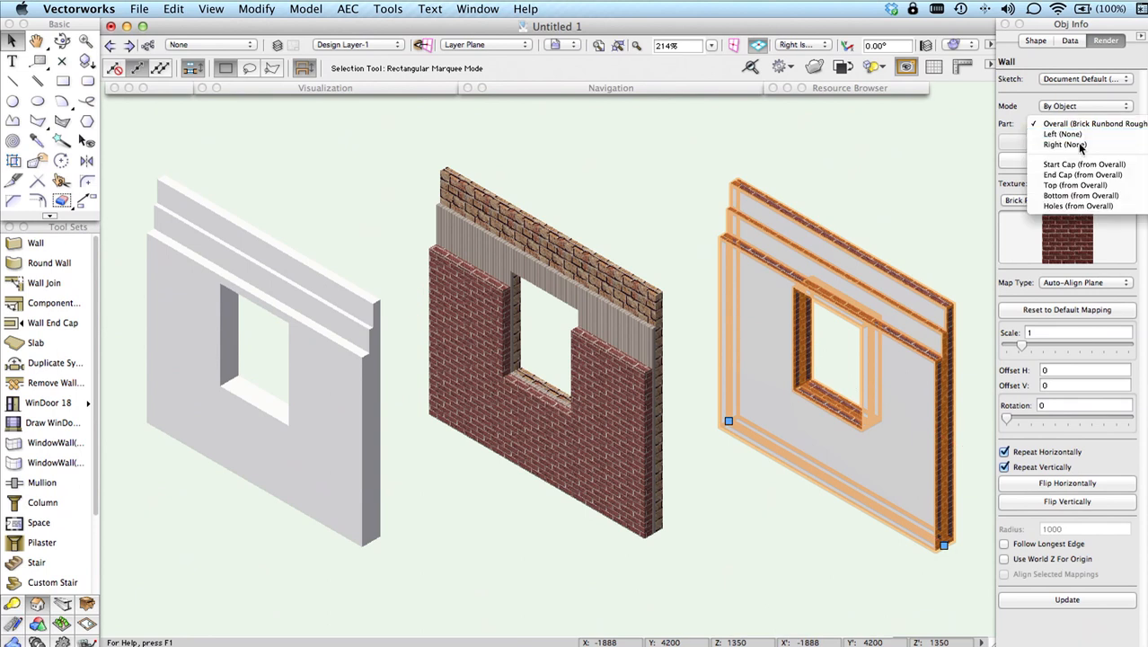
click(1081, 144)
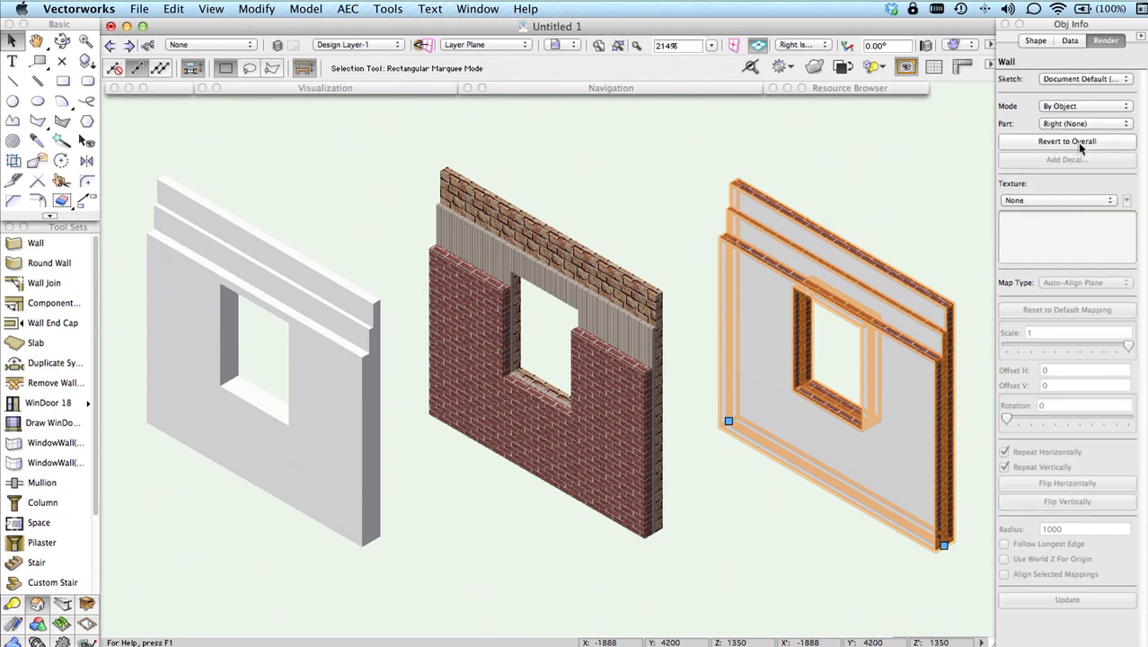
click(1053, 201)
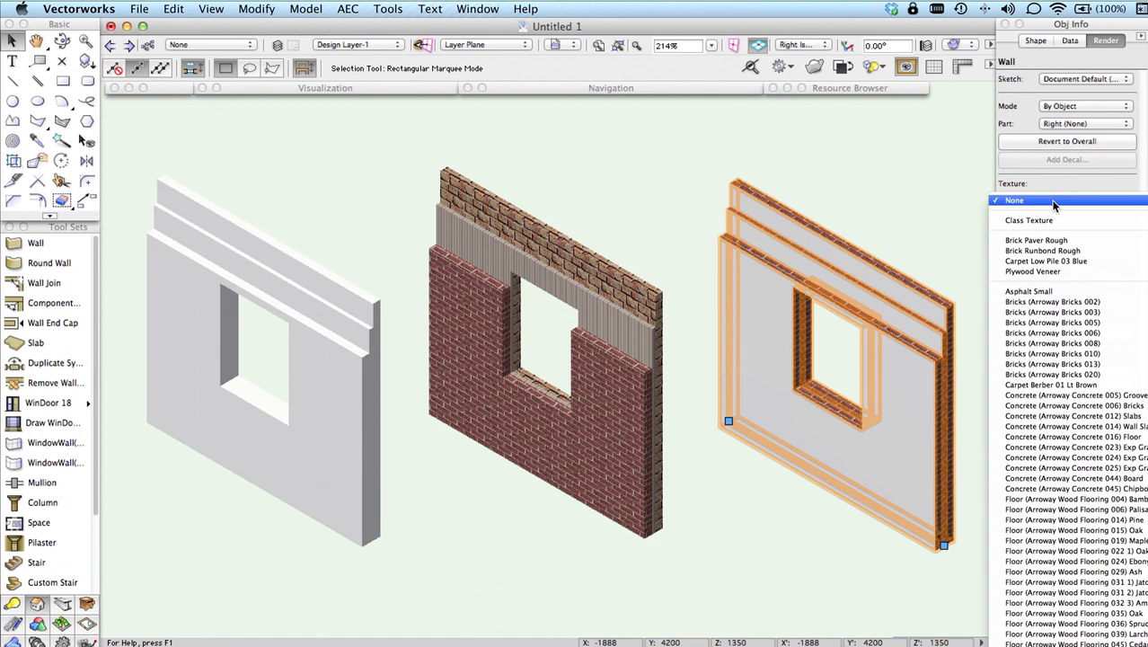
click(1070, 272)
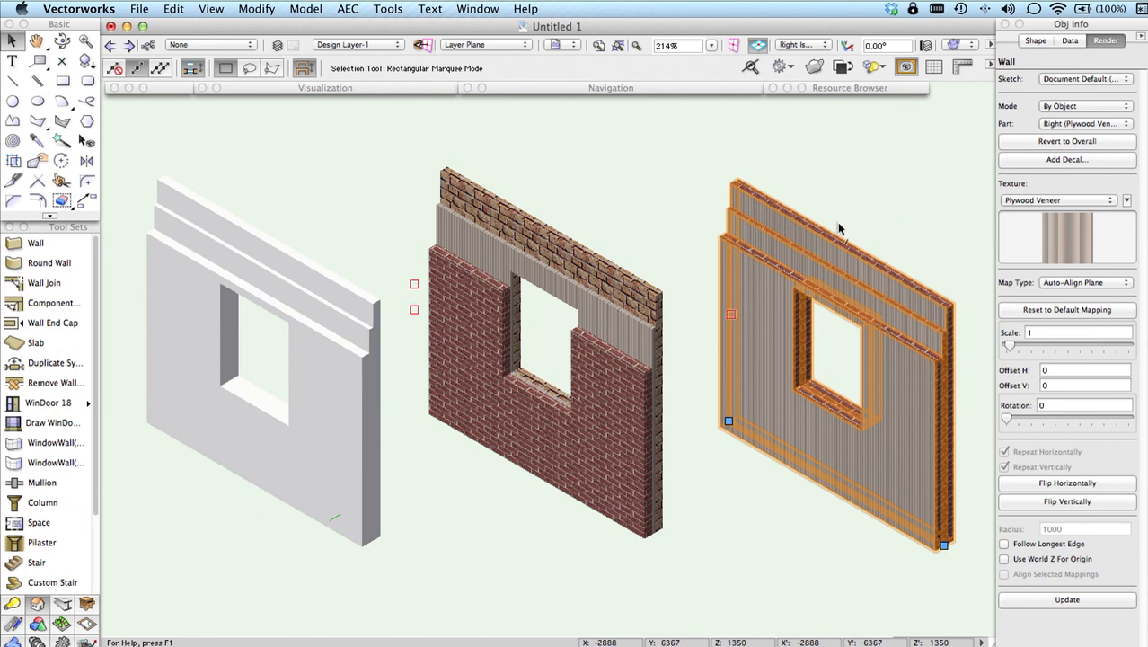
click(862, 197)
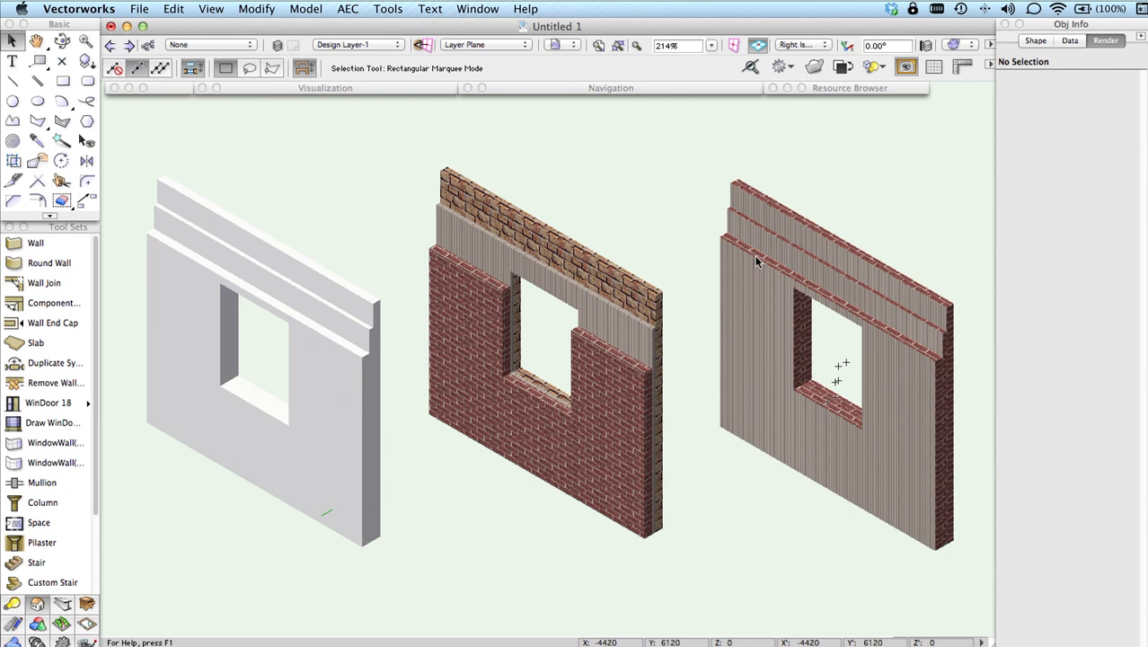
- Reselect the right-hand wall, orbit to its reverse side, and apply the Metal Brass Polished texture to its Left part
click(767, 285)
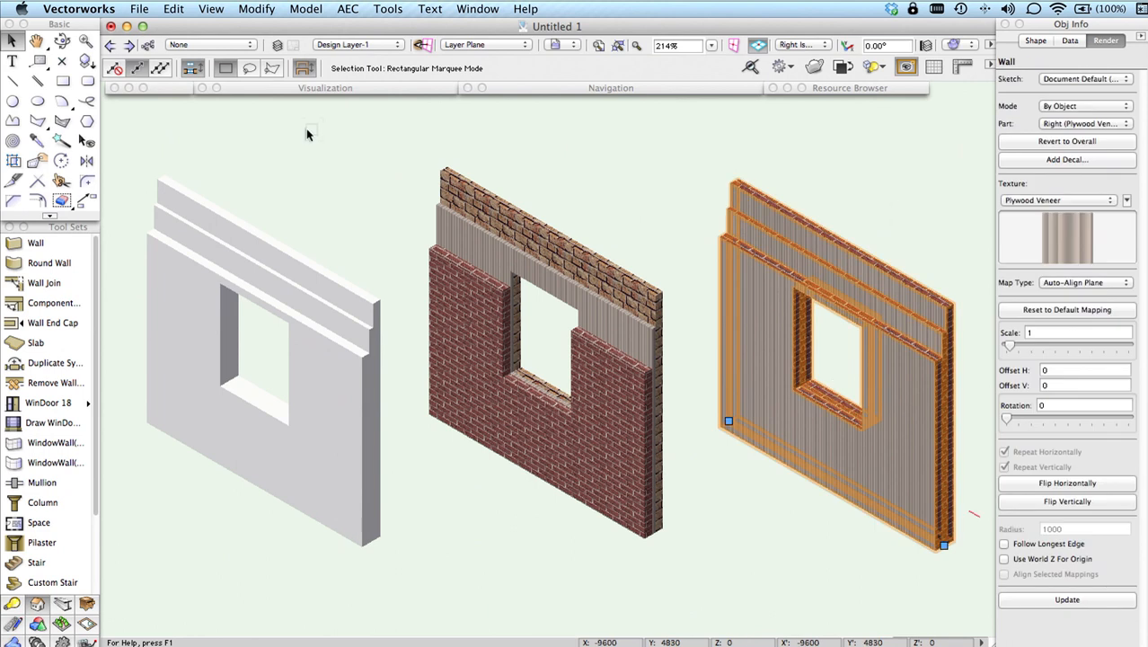
key(shift+c)
click(822, 427)
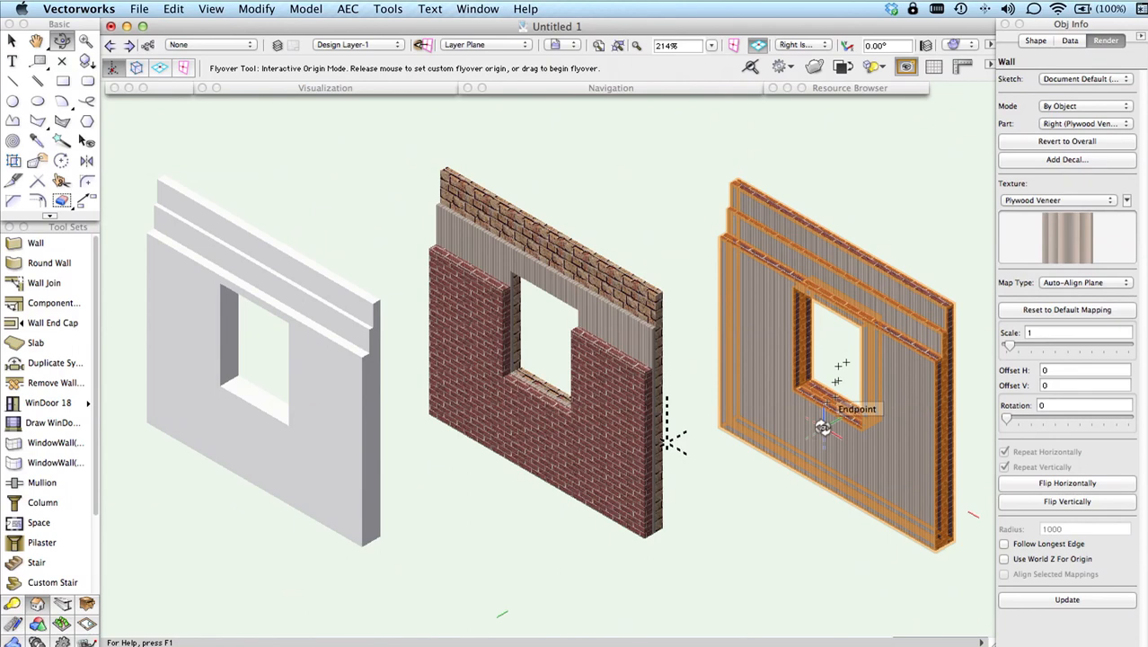
drag(823, 428, 726, 430)
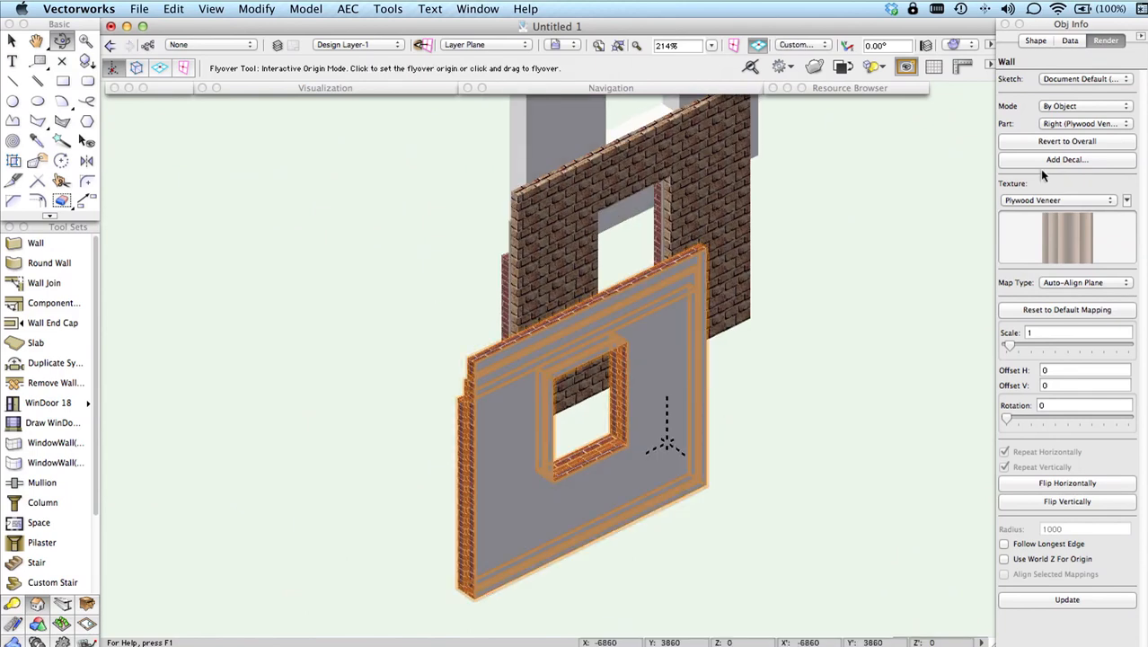
click(1059, 125)
click(1058, 114)
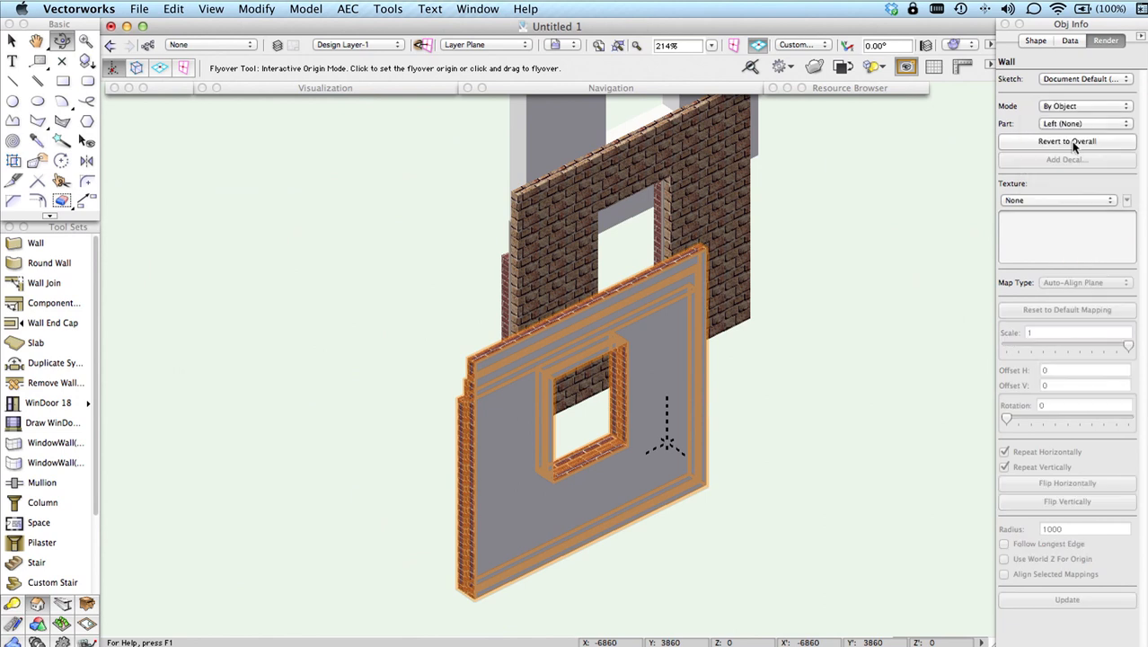
click(1067, 200)
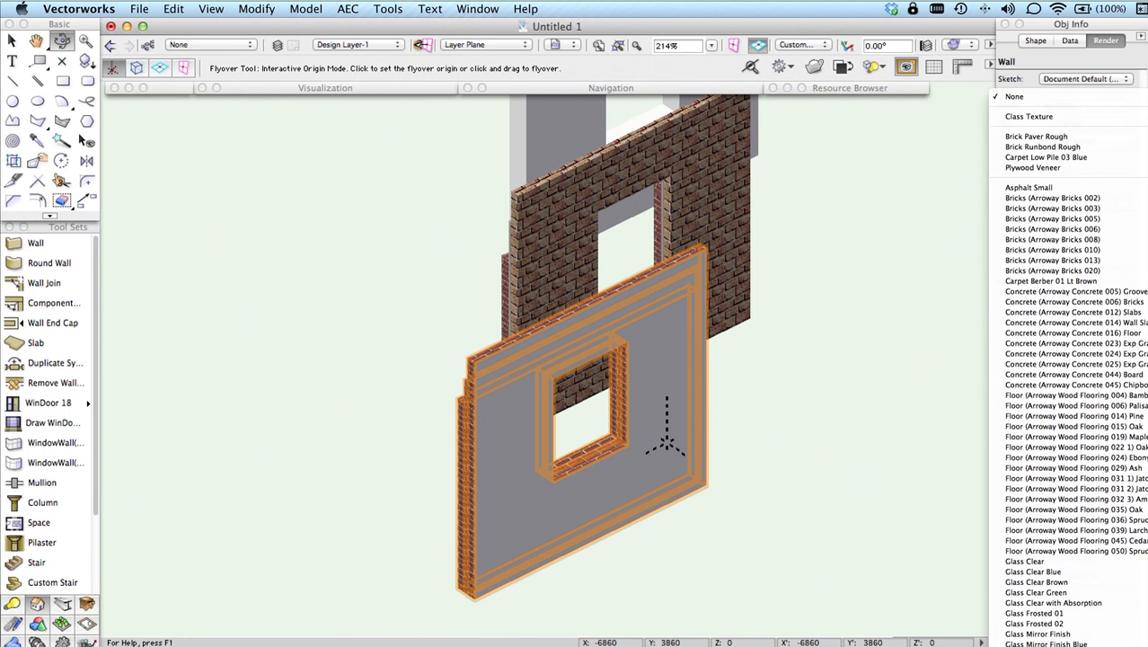
click(1046, 644)
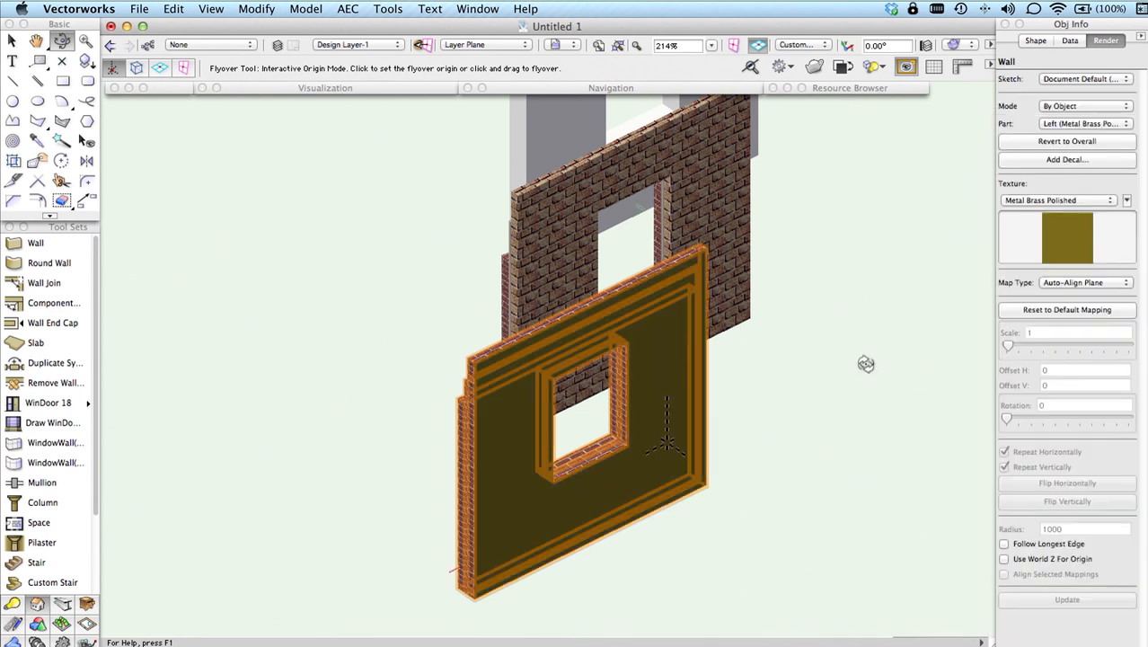
- Orbit around the walls to examine the wall textured by object, return to the previous isometric view, and deselect the wall
click(778, 407)
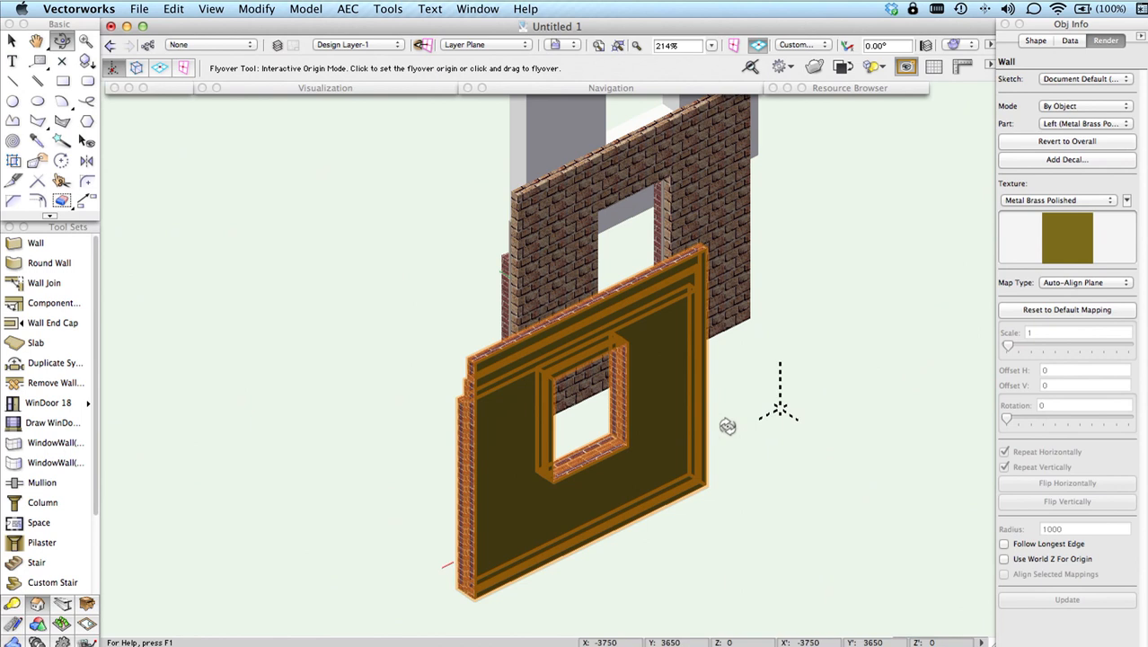
drag(727, 425, 880, 417)
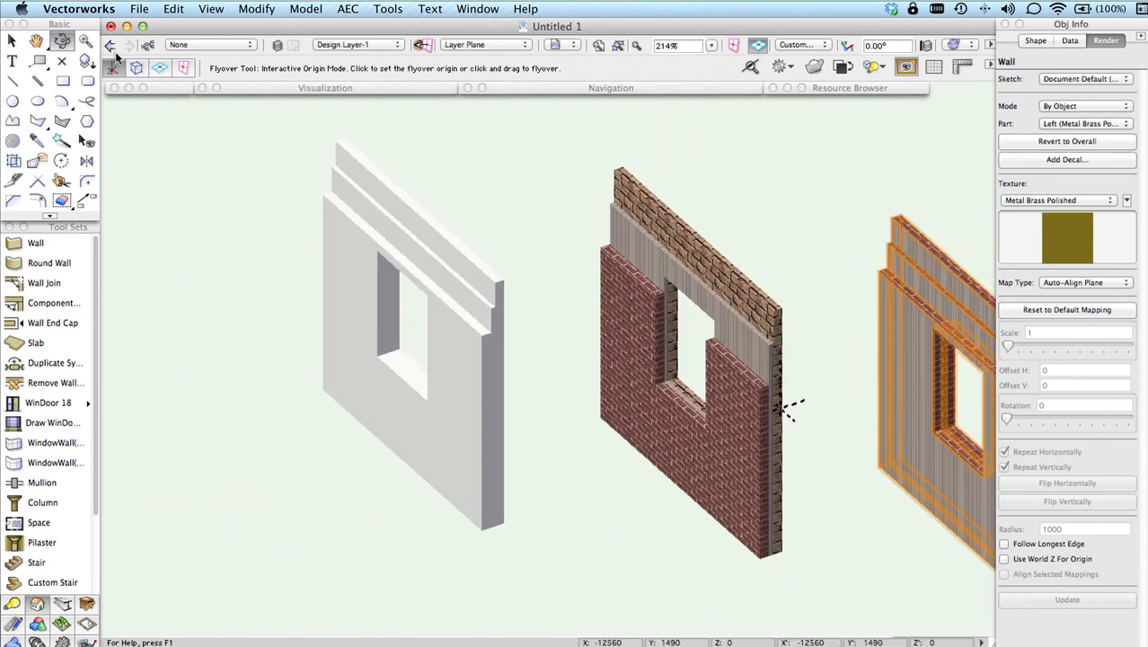
click(112, 48)
click(113, 50)
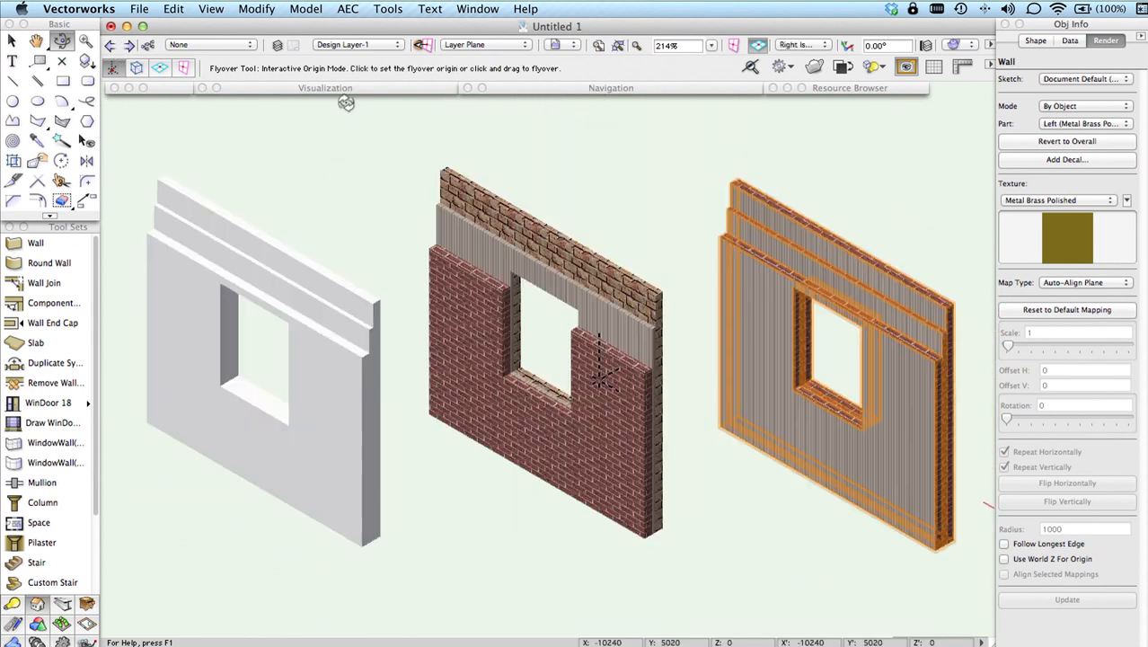
click(13, 41)
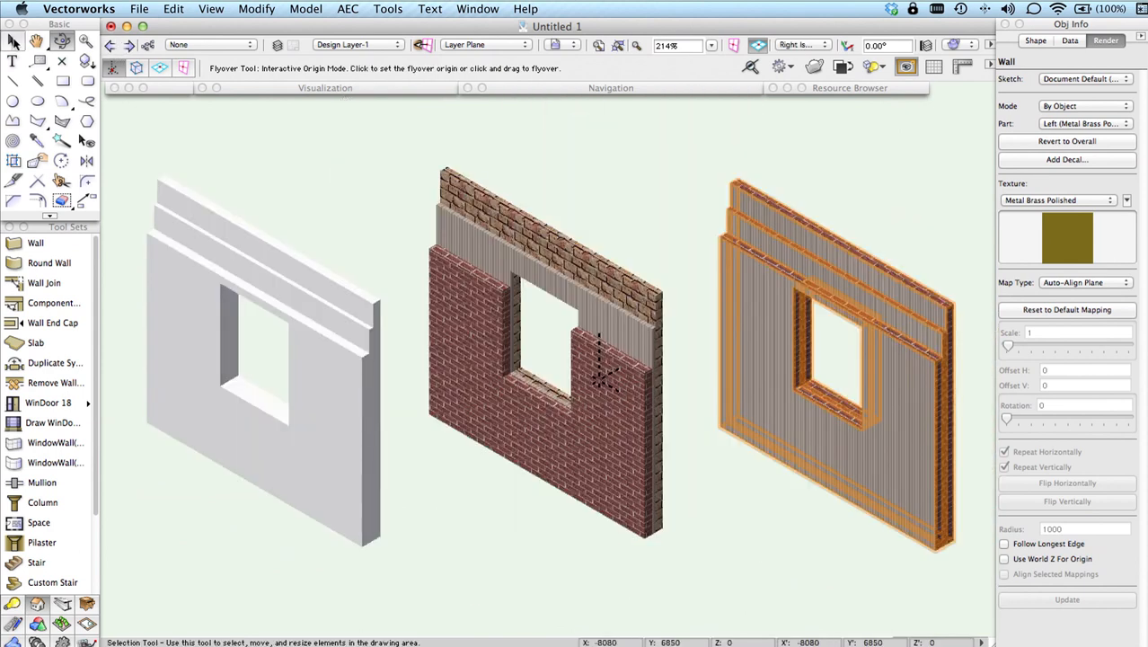
click(974, 247)
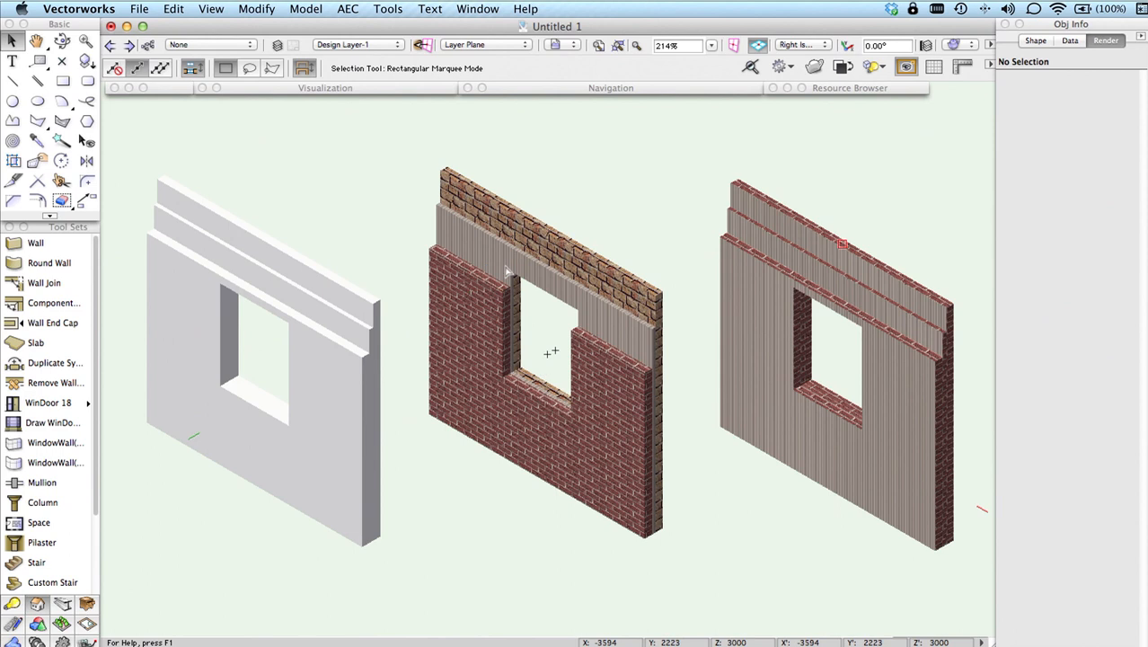
- Select the middle wall, expand the Resource Browser, and check which wall style the wall uses without changing it
click(539, 220)
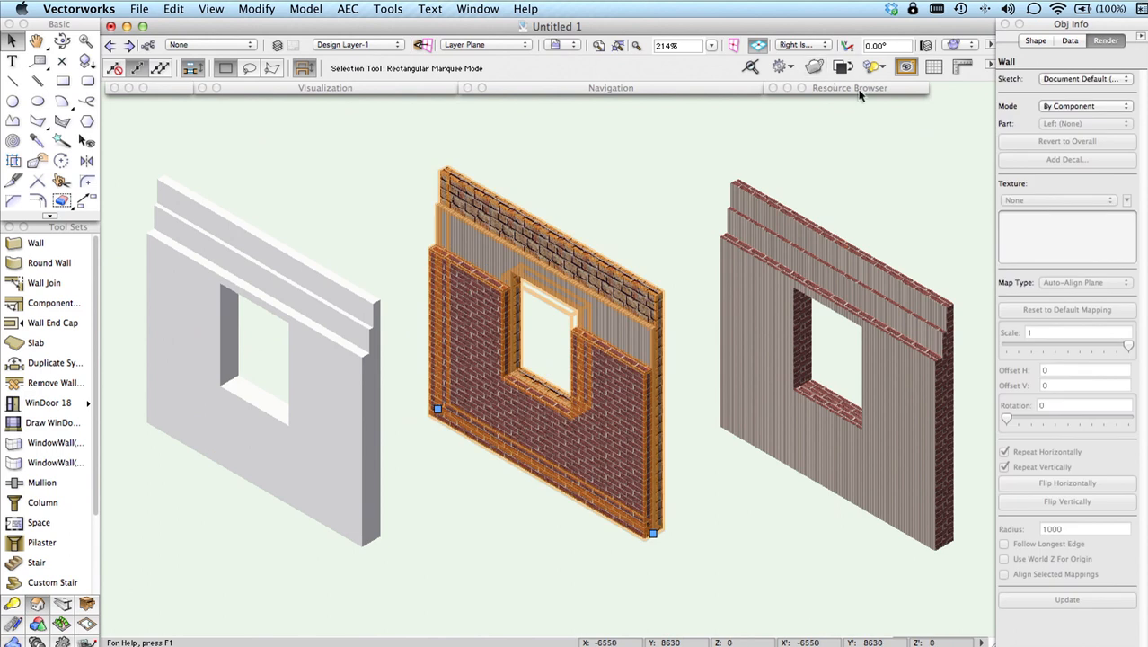
mouse_move(859, 91)
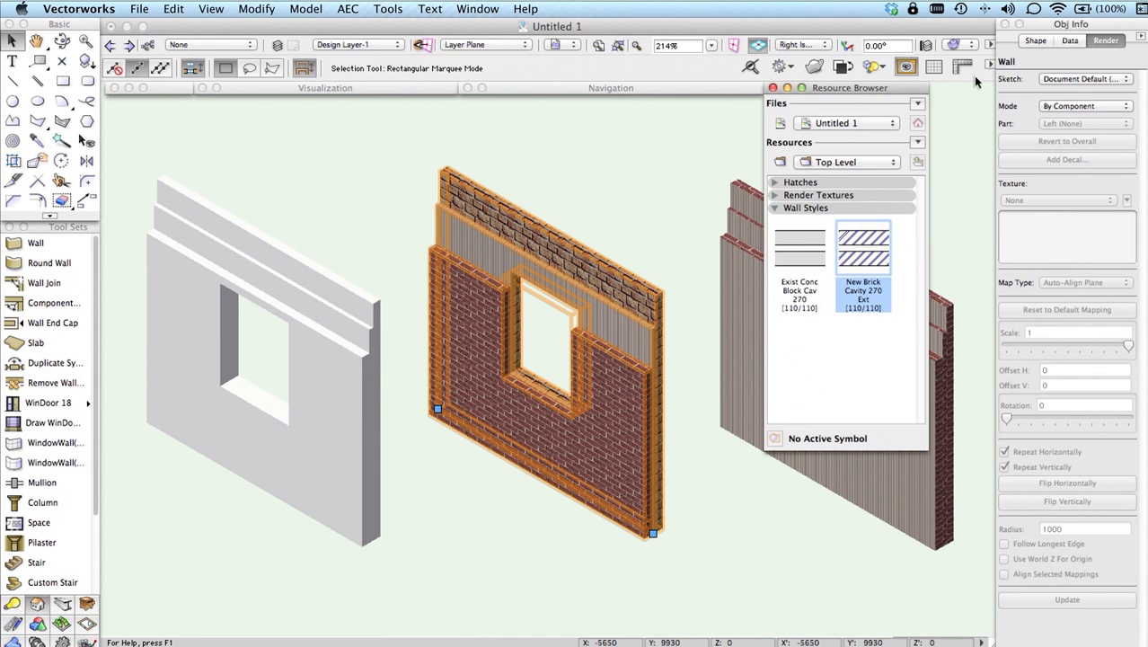
click(1036, 41)
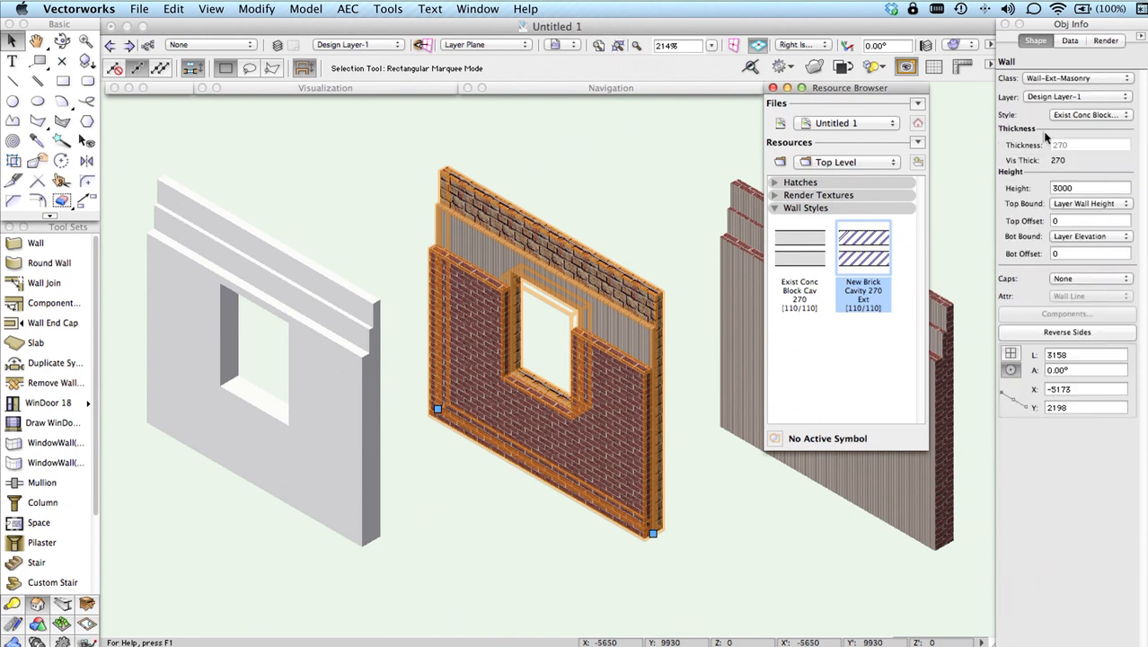
click(1088, 116)
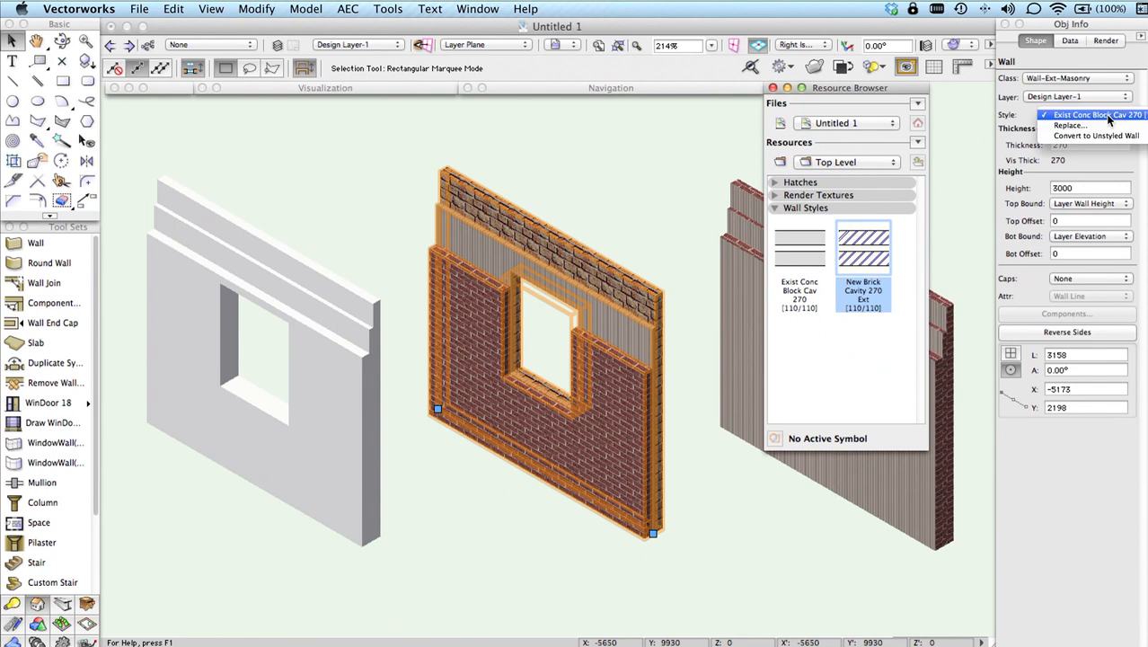
click(536, 148)
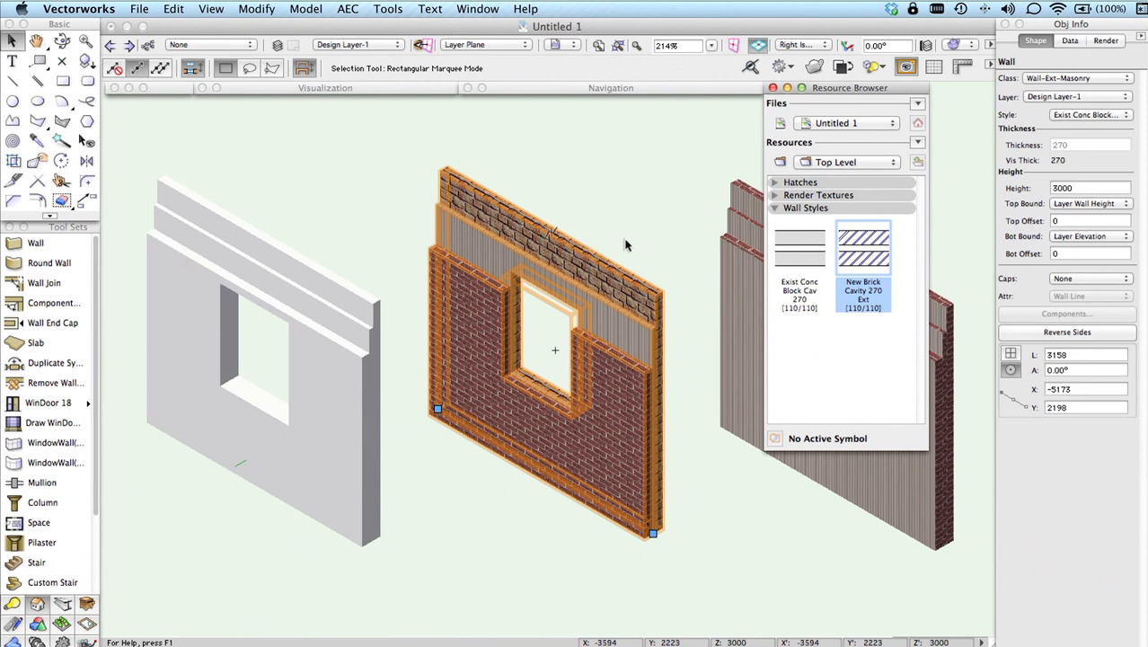
- Open the Exist Conc Block Cav 270 [110/110] wall style for editing, with its dialog moved clear of the middle wall
click(802, 243)
right_click(802, 243)
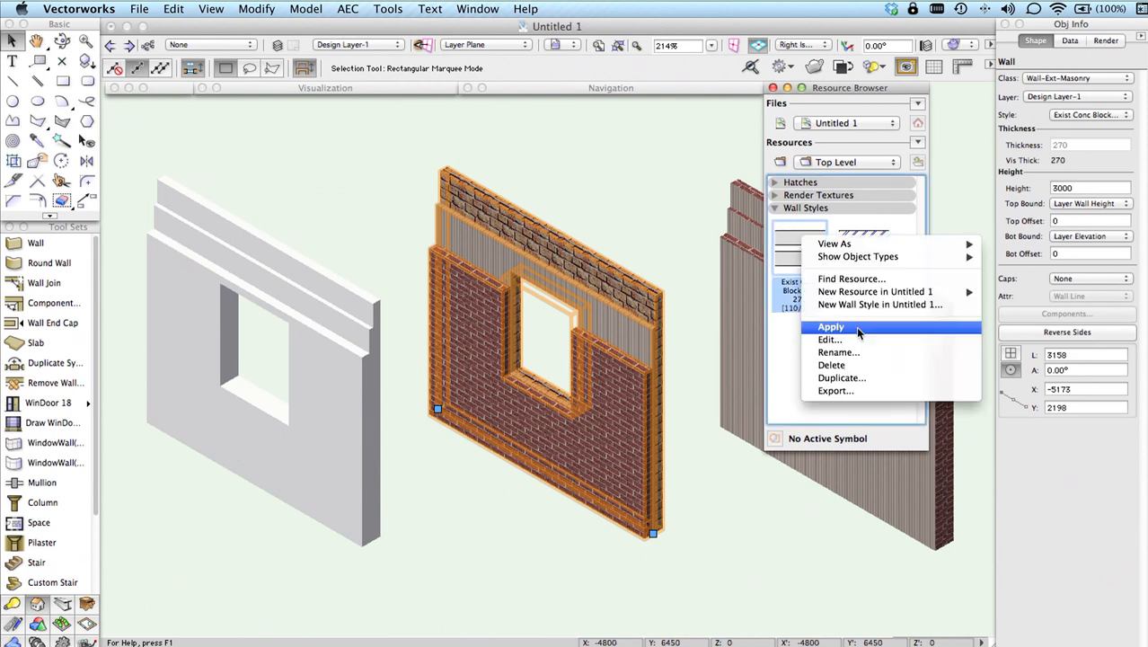
click(858, 329)
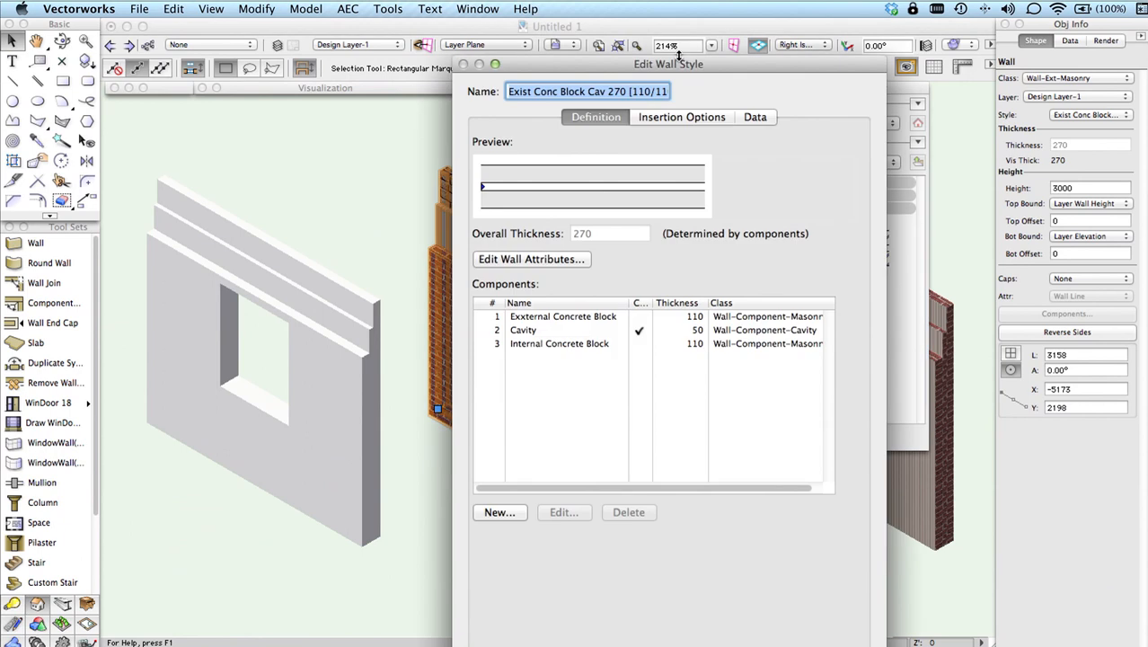
drag(678, 55, 925, 6)
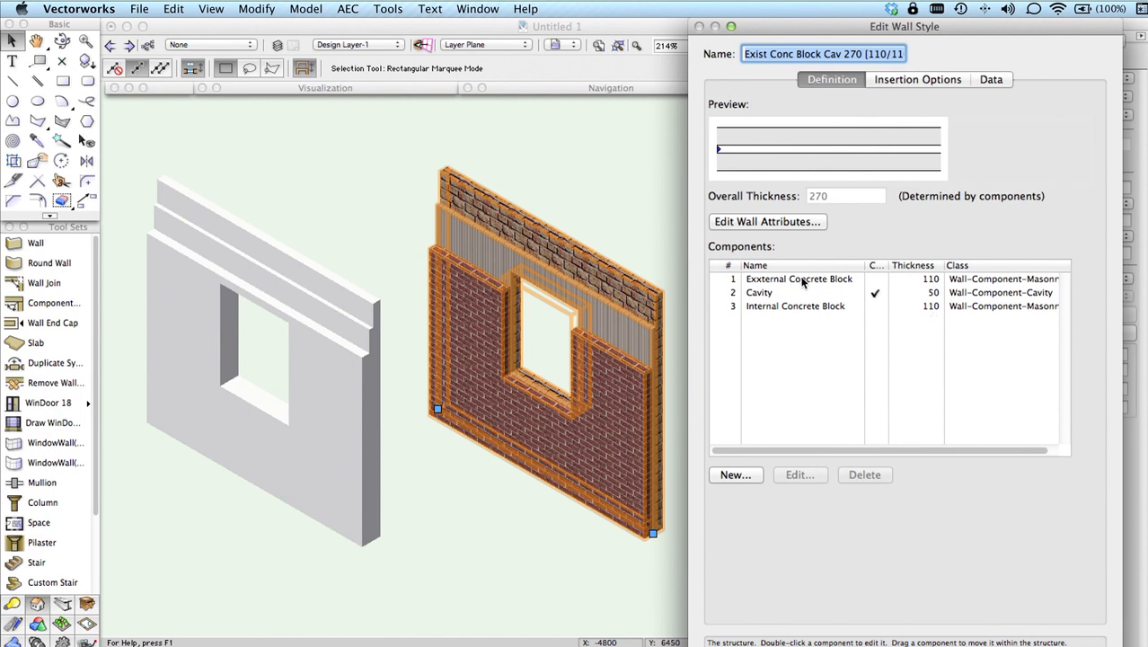
- Review the external concrete block component's name, class and texture attributes, keeping its Wall-Component-Masonry class and Brick Paver Rough texture
click(757, 280)
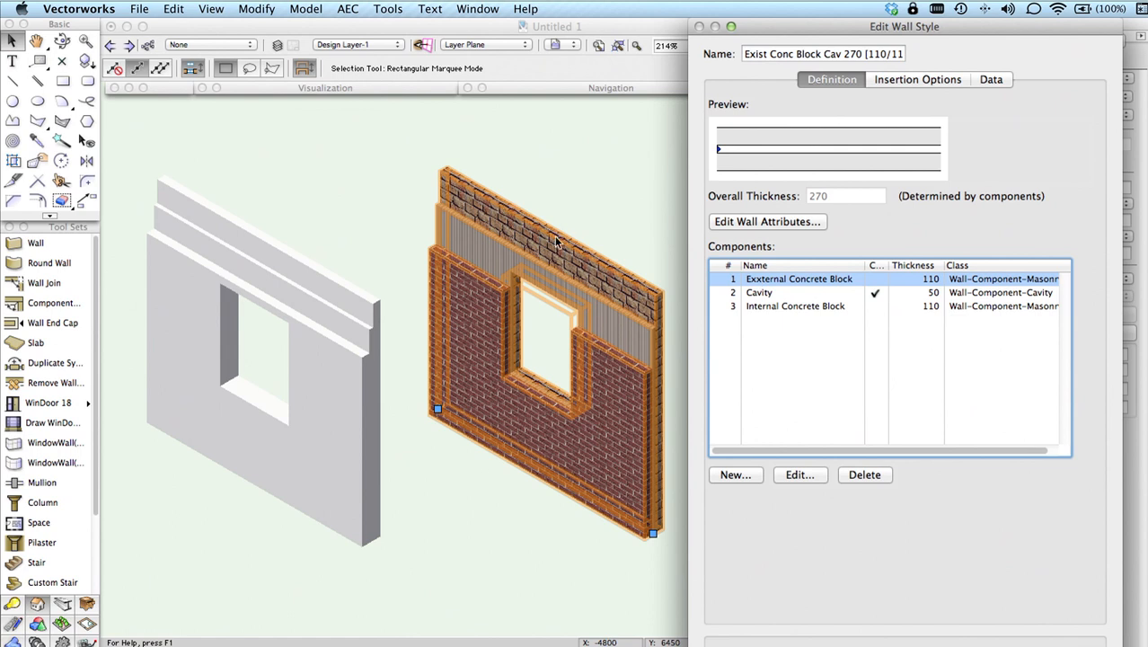
click(798, 474)
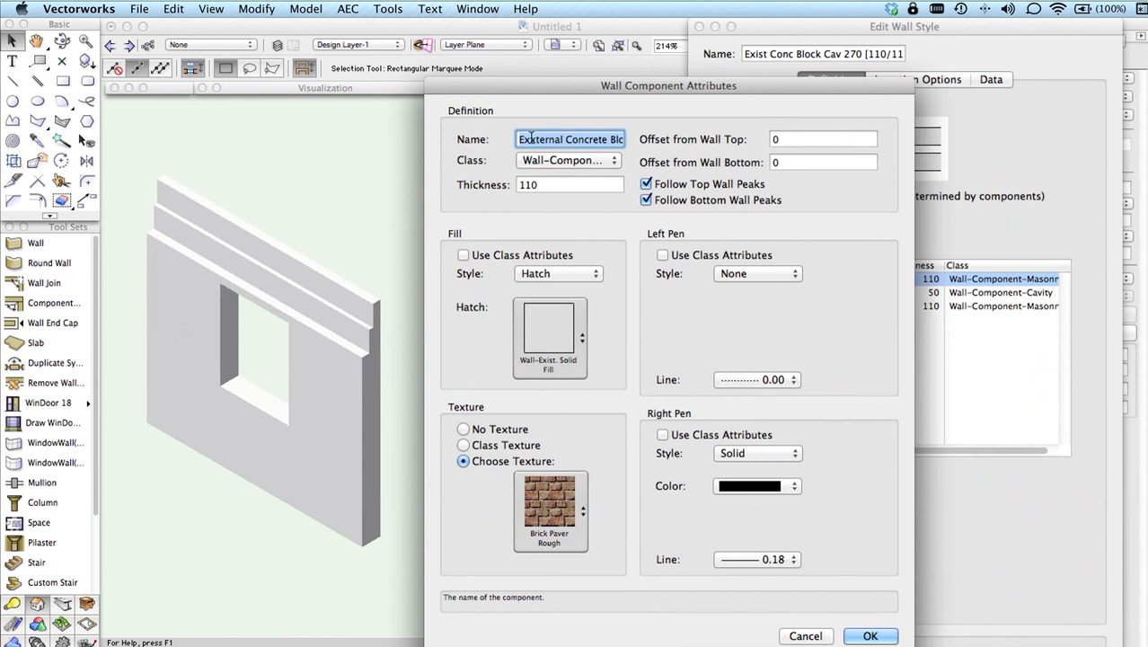
drag(565, 139, 558, 162)
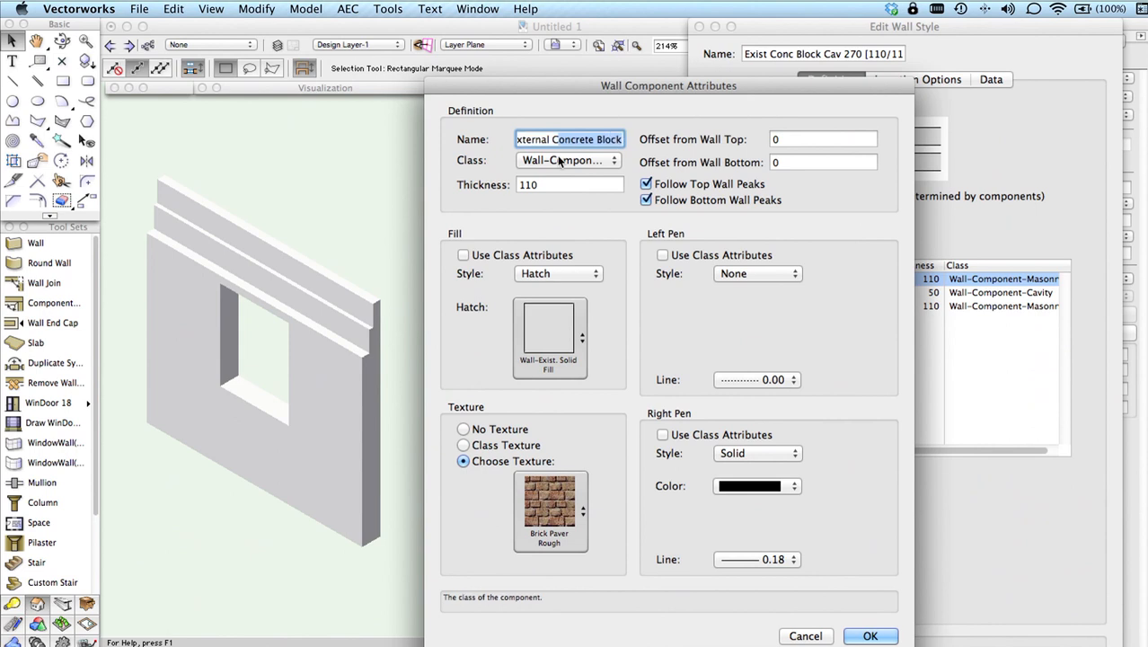
click(534, 161)
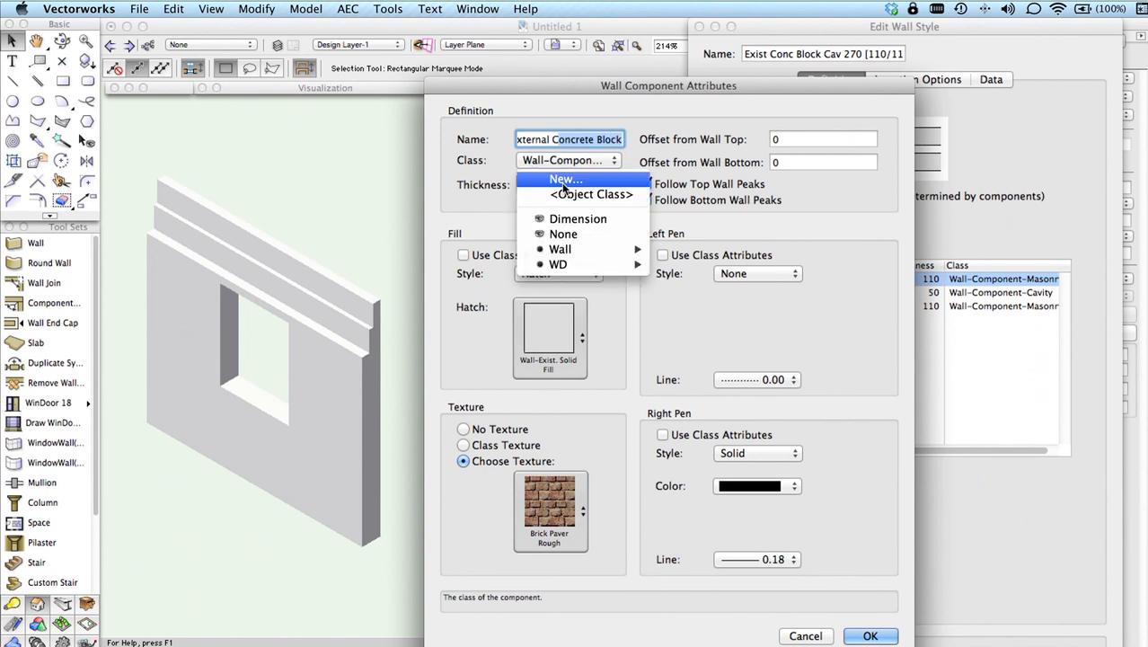
mouse_move(568, 252)
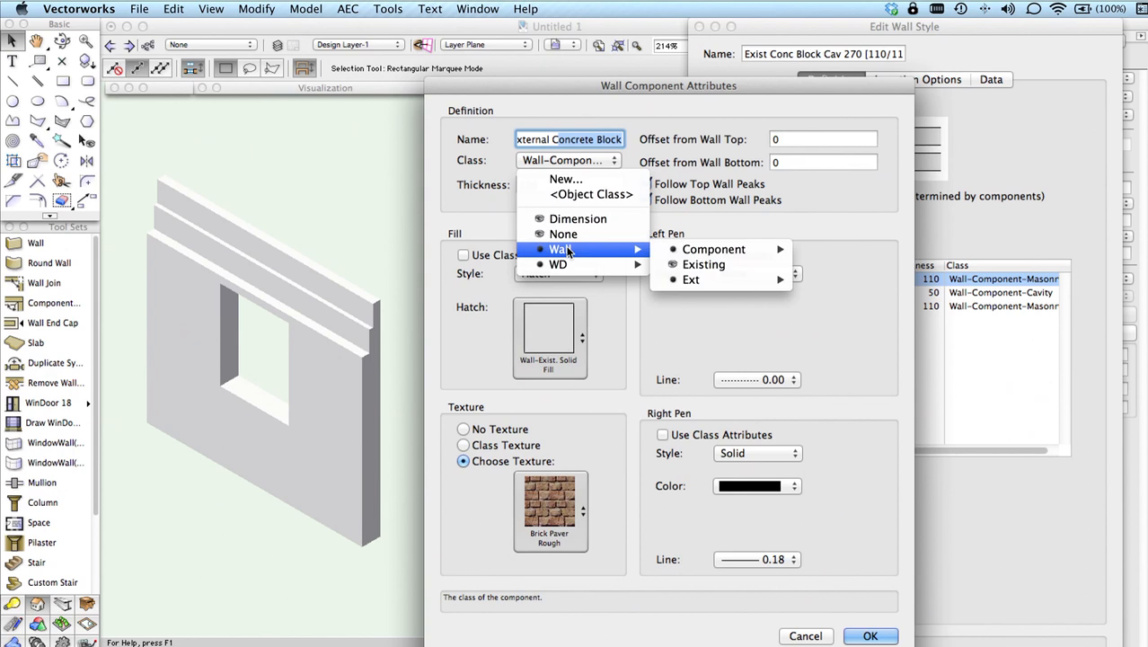
mouse_move(685, 253)
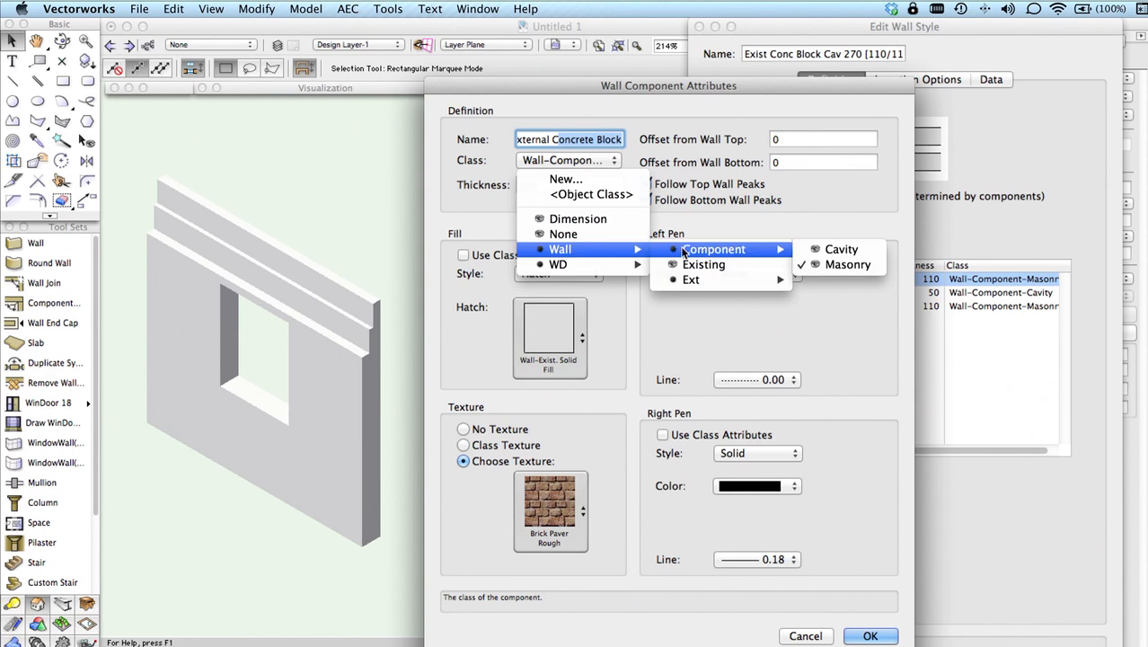
click(826, 266)
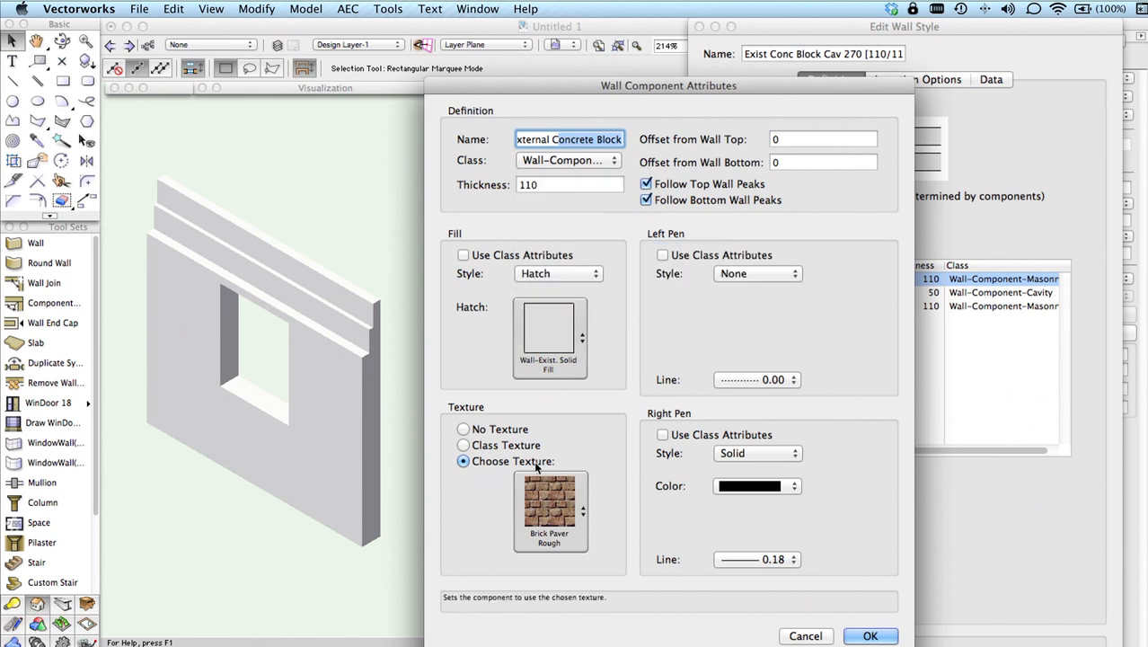
click(871, 635)
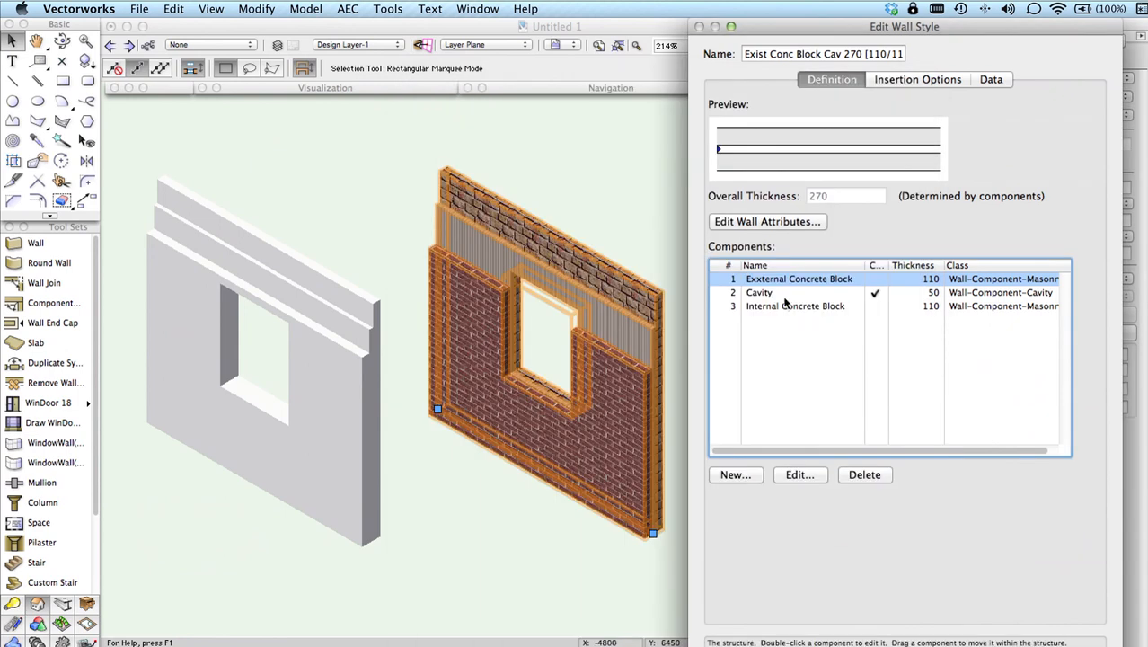
- Review the attributes of the Cavity and Internal Concrete Block components, keeping their Plywood Veneer and Brick Runbond Rough textures
click(784, 298)
click(799, 474)
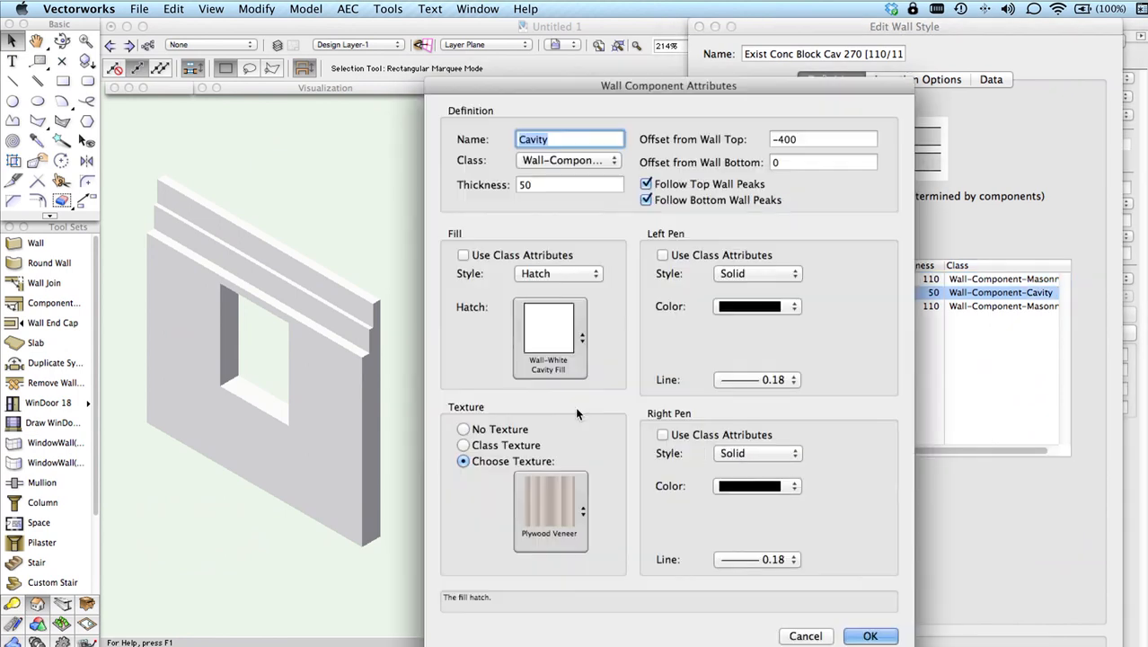
click(870, 635)
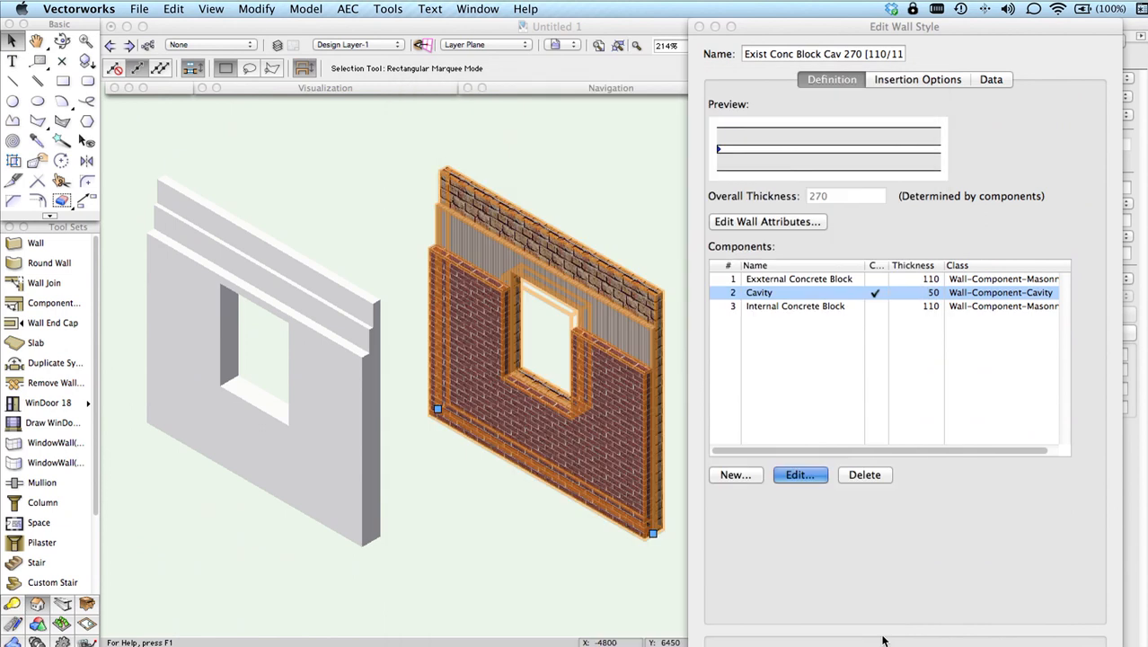
click(775, 307)
click(799, 474)
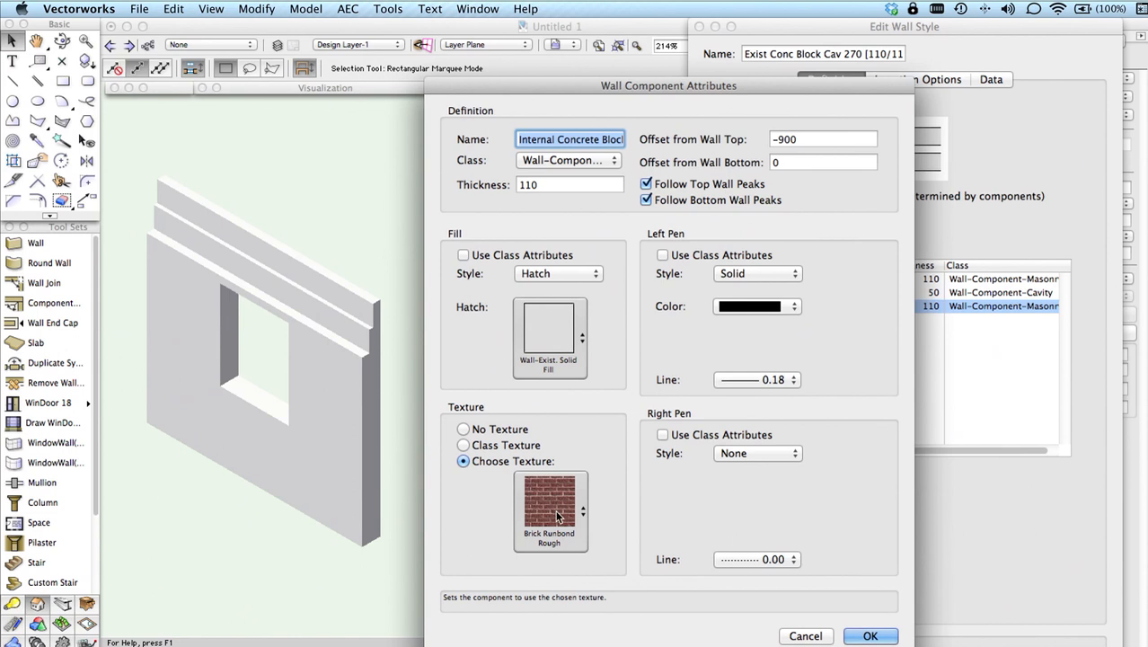
click(871, 636)
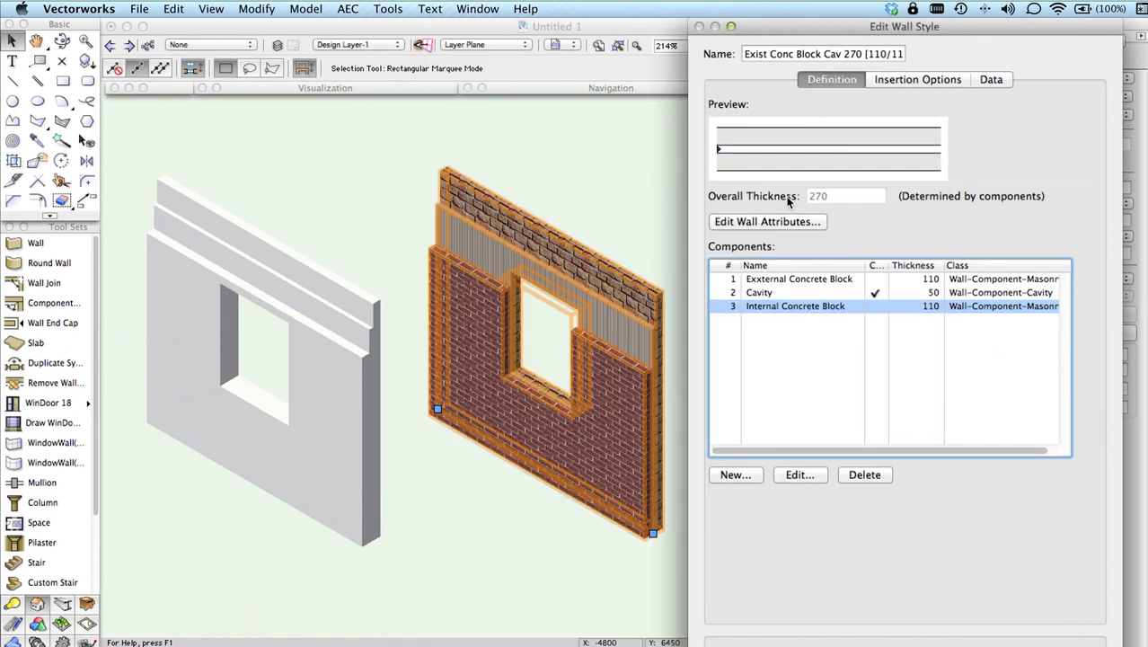
- Check the wall style's insertion options for textures, move the dialog clear of the object information, and leave without replacing the wall
click(898, 81)
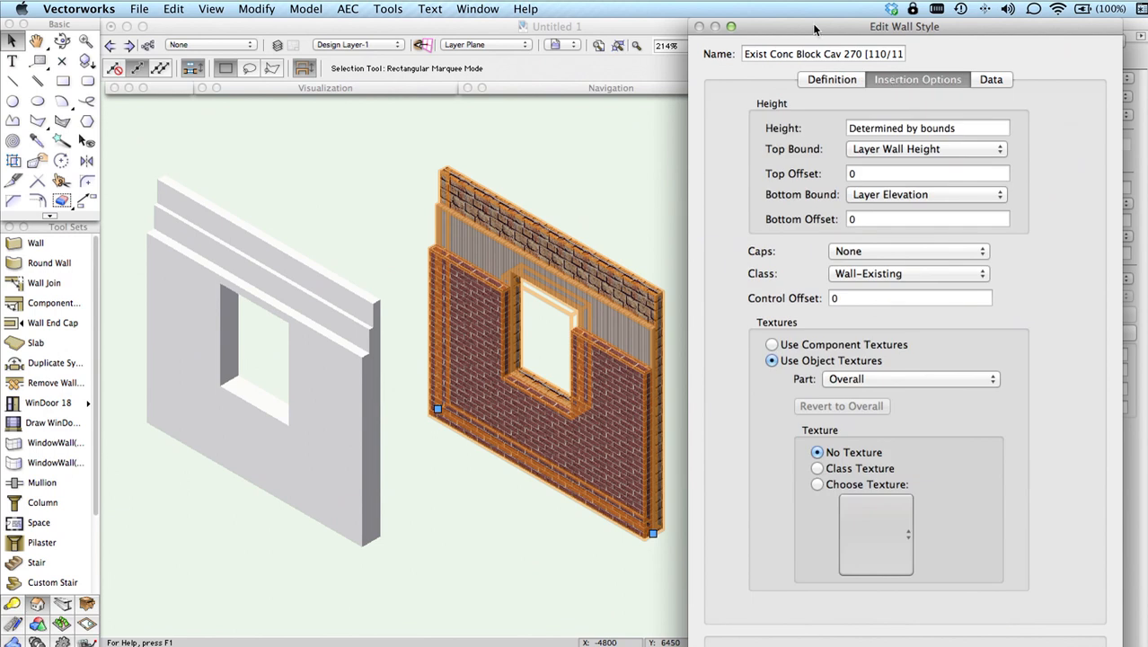
drag(814, 29, 649, 13)
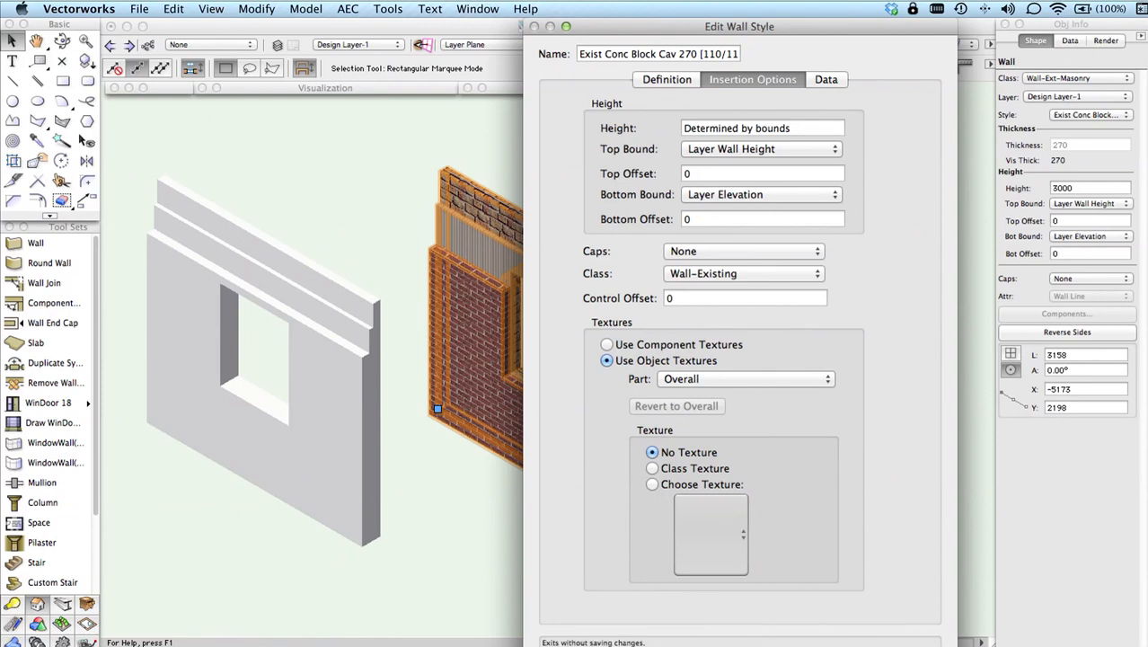
key(Return)
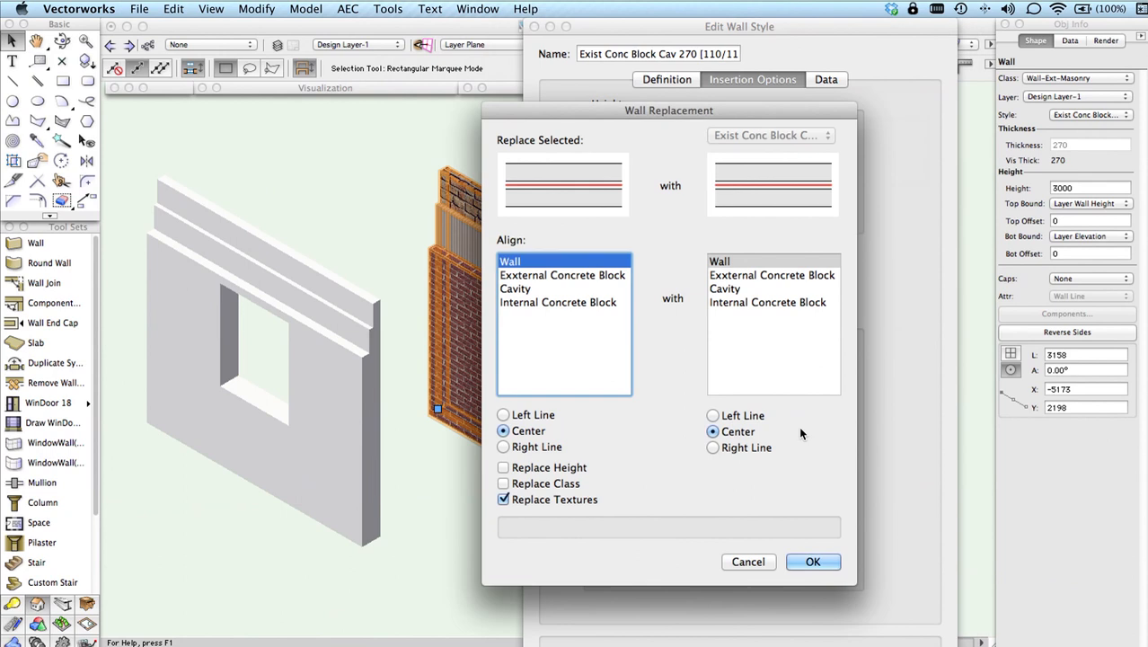
click(748, 562)
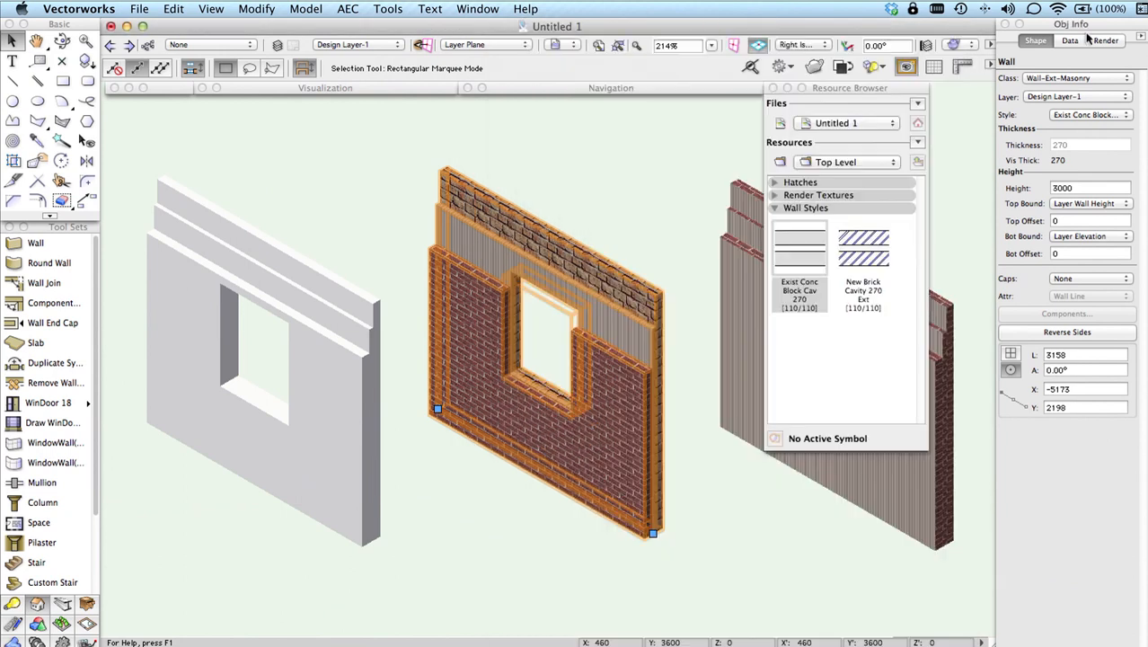
- Check the middle wall's render texture mode, keeping it on By Component
click(1099, 40)
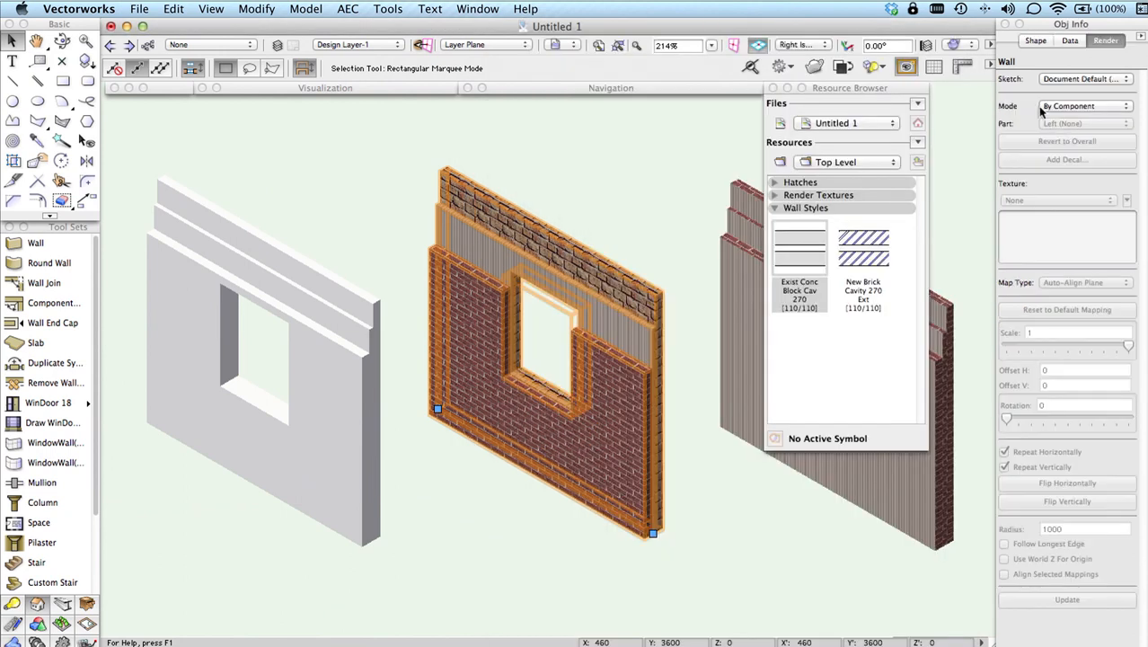
click(1107, 108)
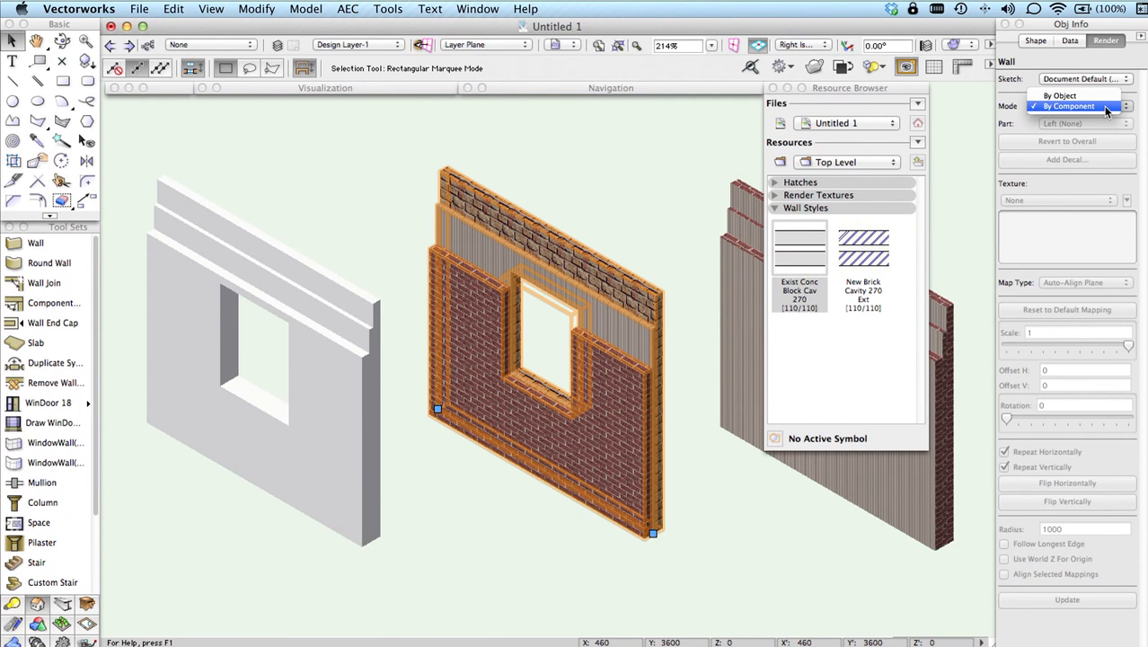
click(1107, 114)
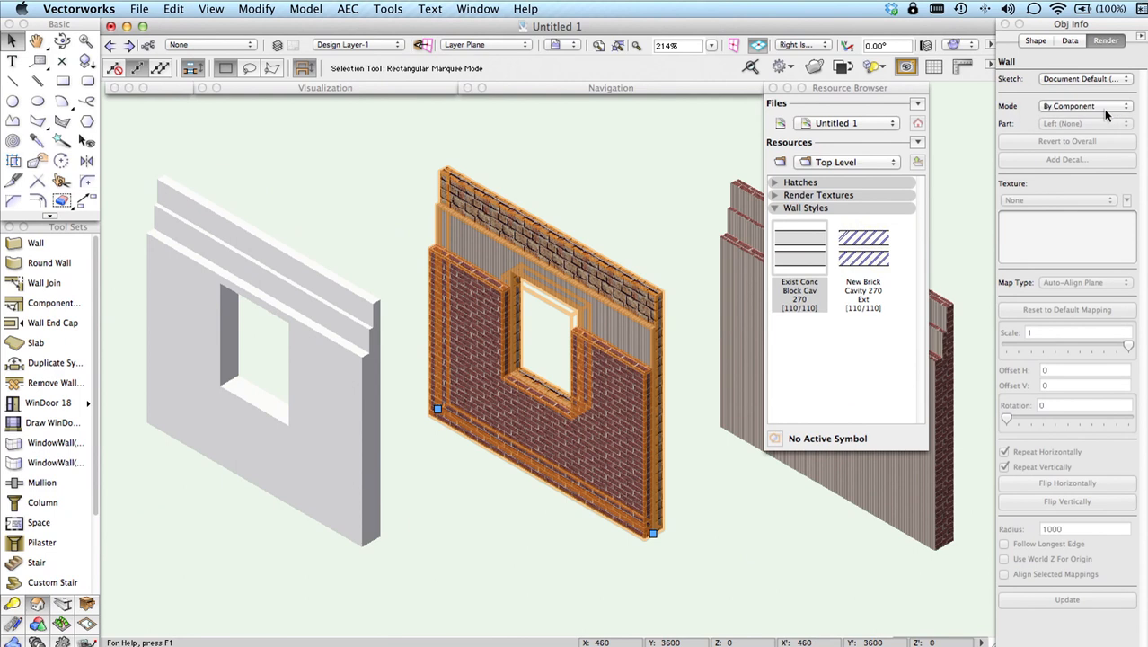
- Reopen the Exist Conc Block Cav 270 wall style and compare its component and object texture insertion options, including the list of texture parts
right_click(803, 248)
click(858, 347)
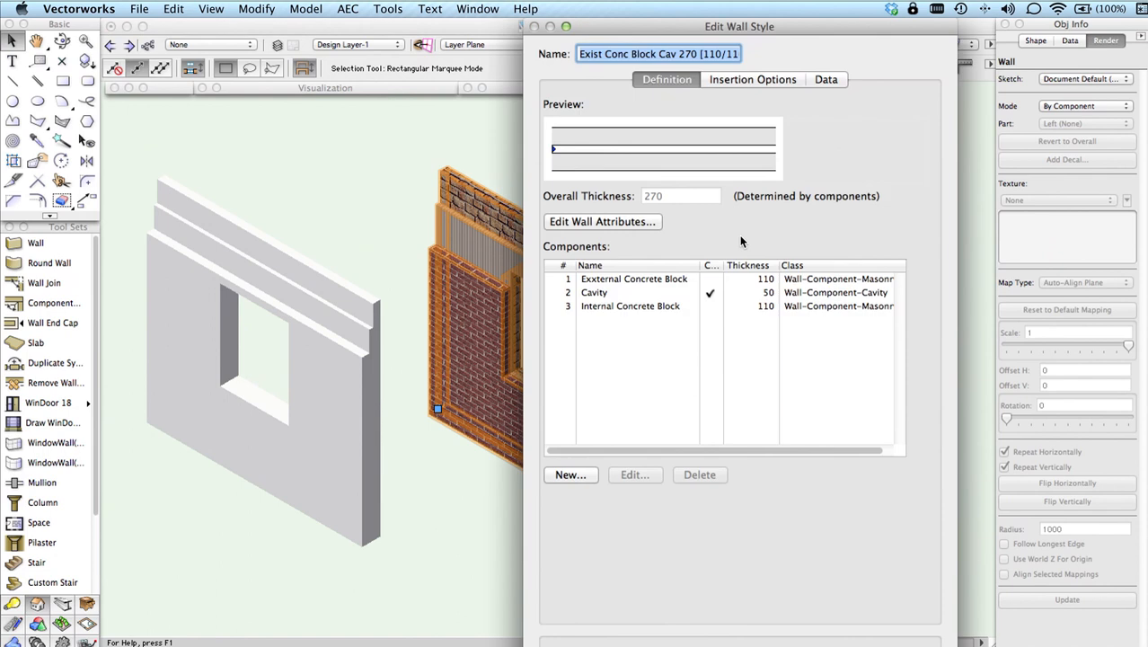
click(753, 80)
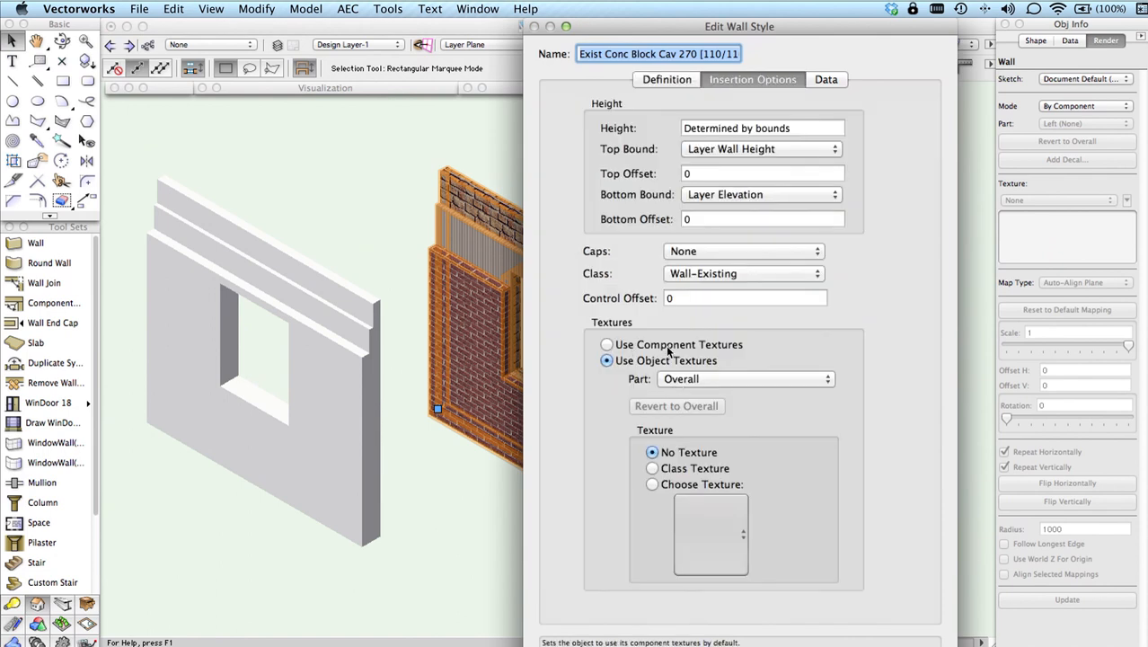
click(633, 345)
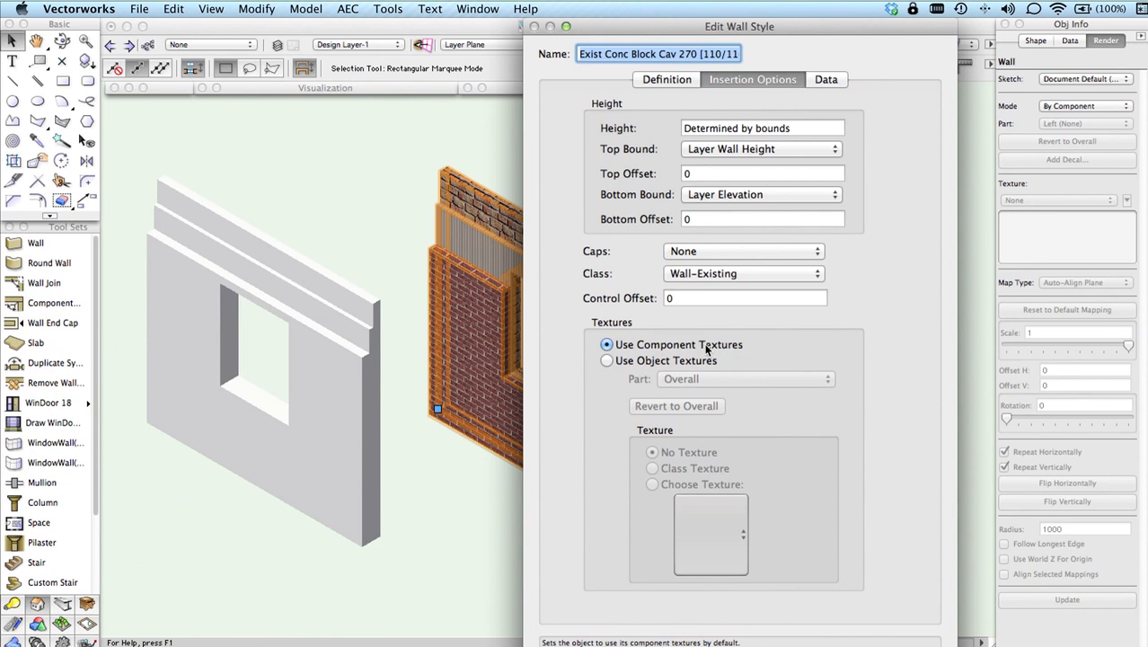
click(634, 362)
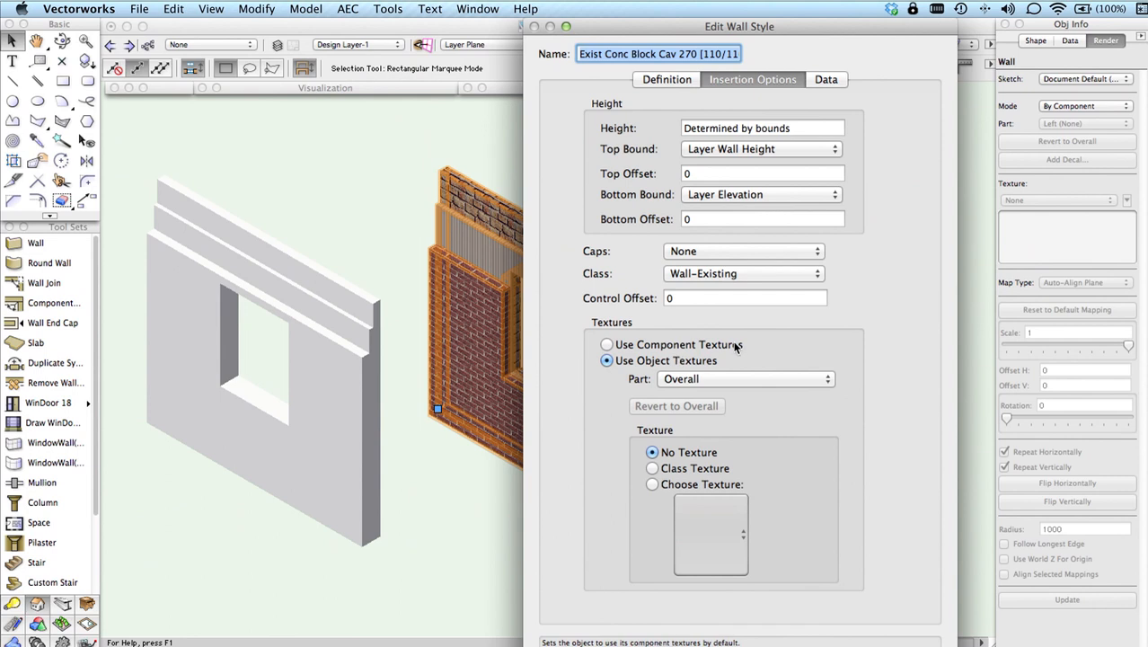
click(673, 380)
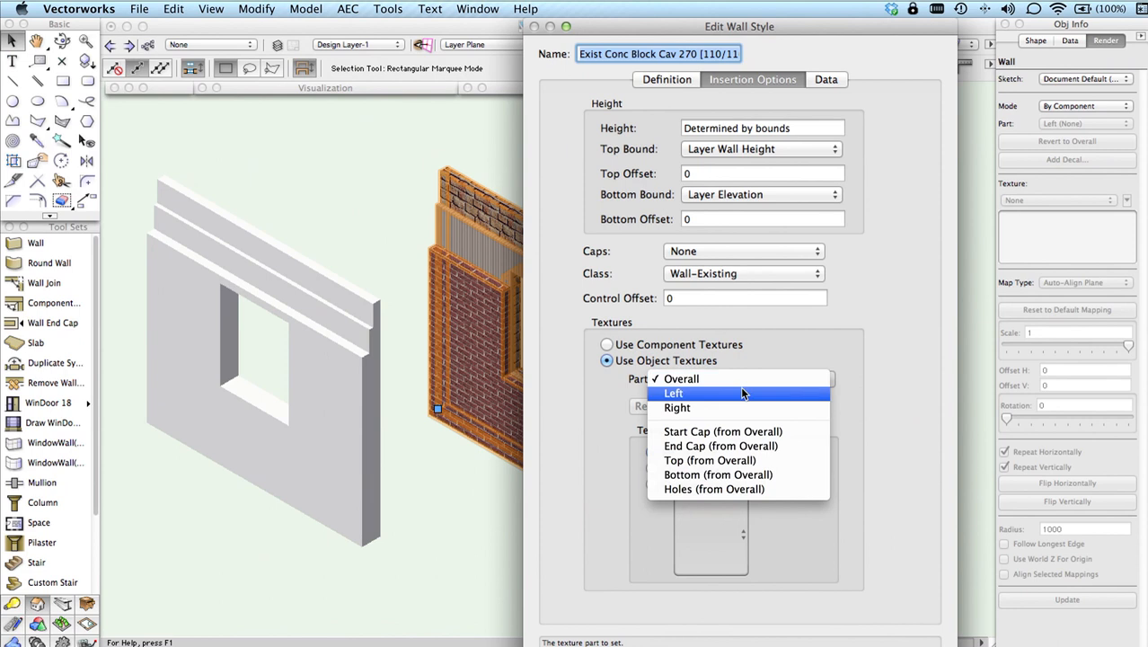
click(726, 500)
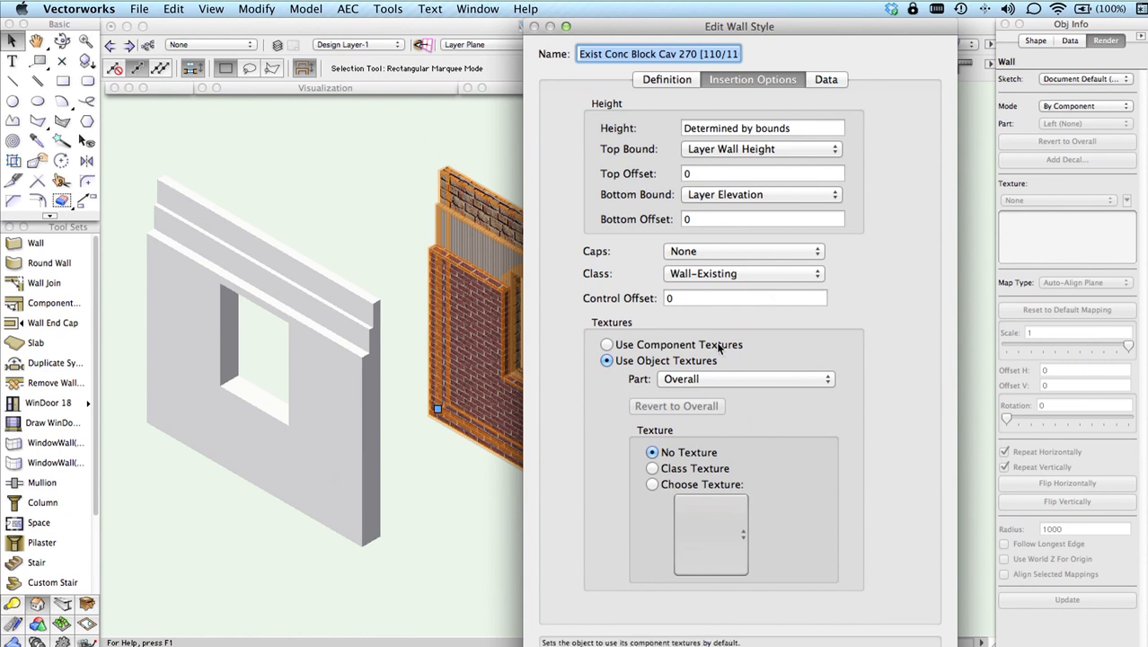
- Review the style's components, set its insertion textures to Use Object Textures, and update the wall with Replace Textures enabled
click(685, 346)
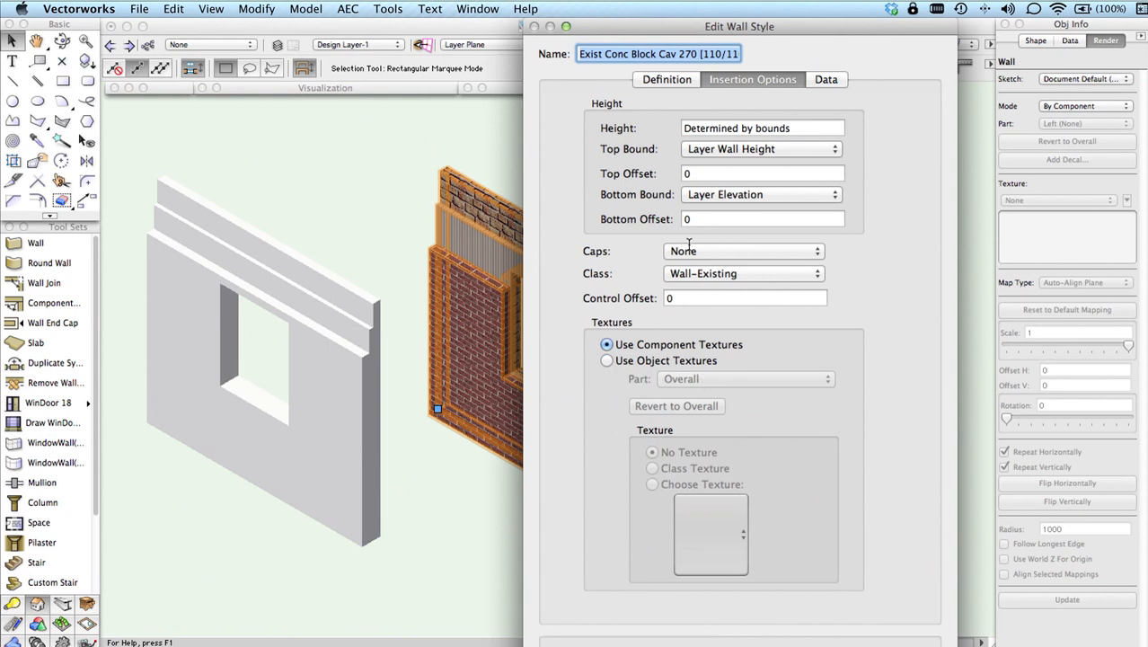
click(663, 80)
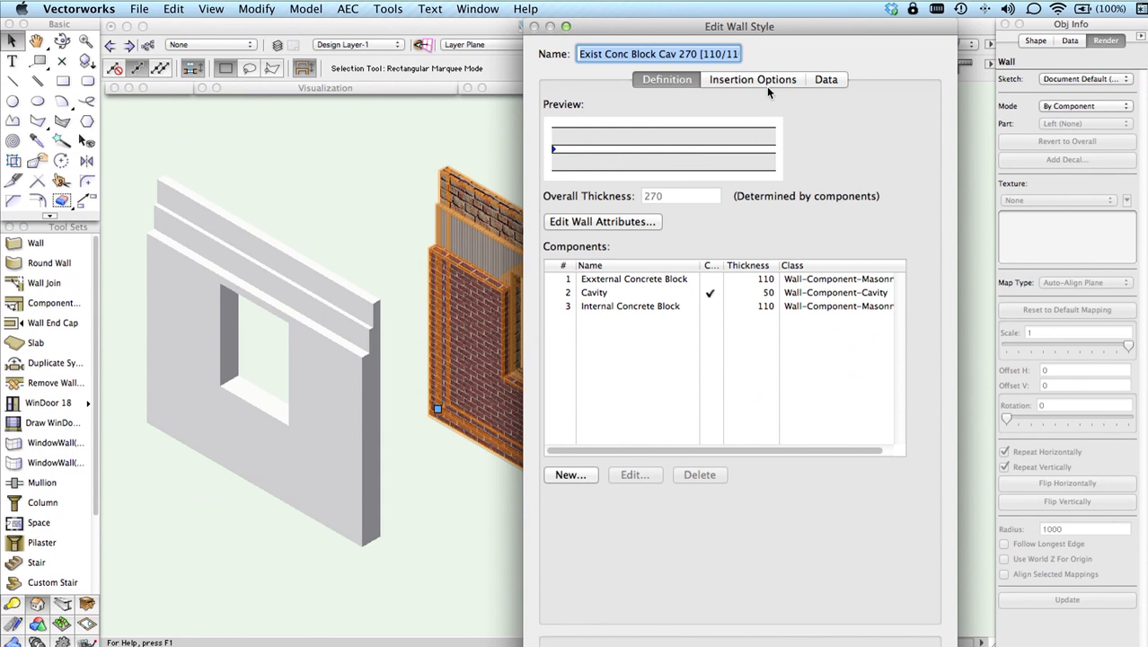
click(735, 81)
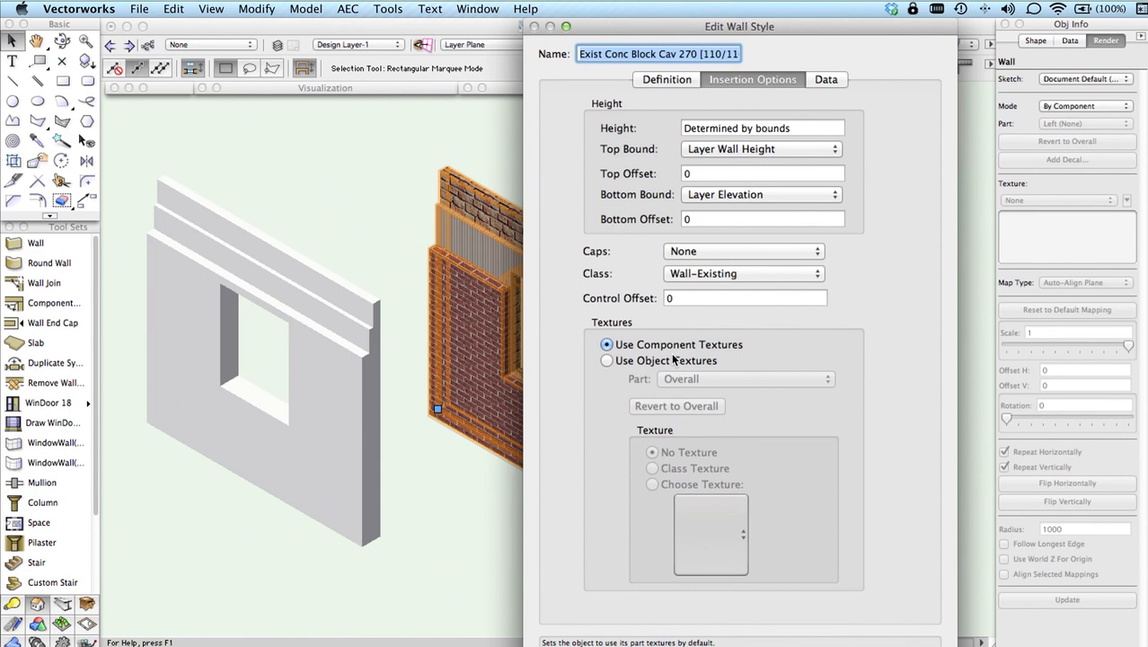
click(607, 361)
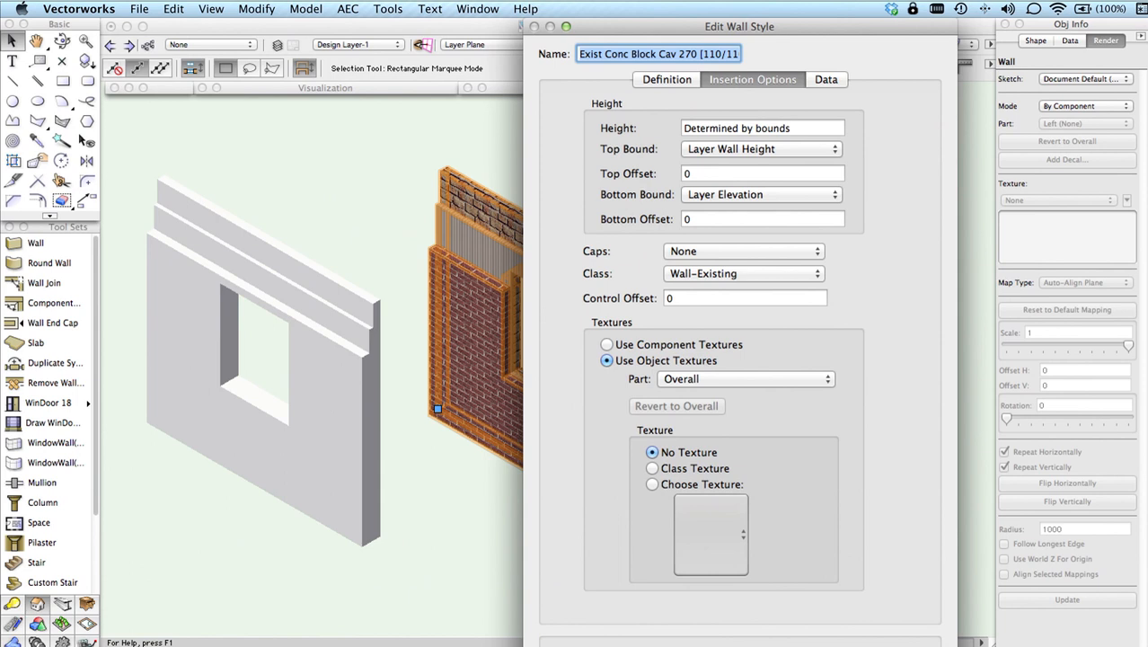
click(913, 646)
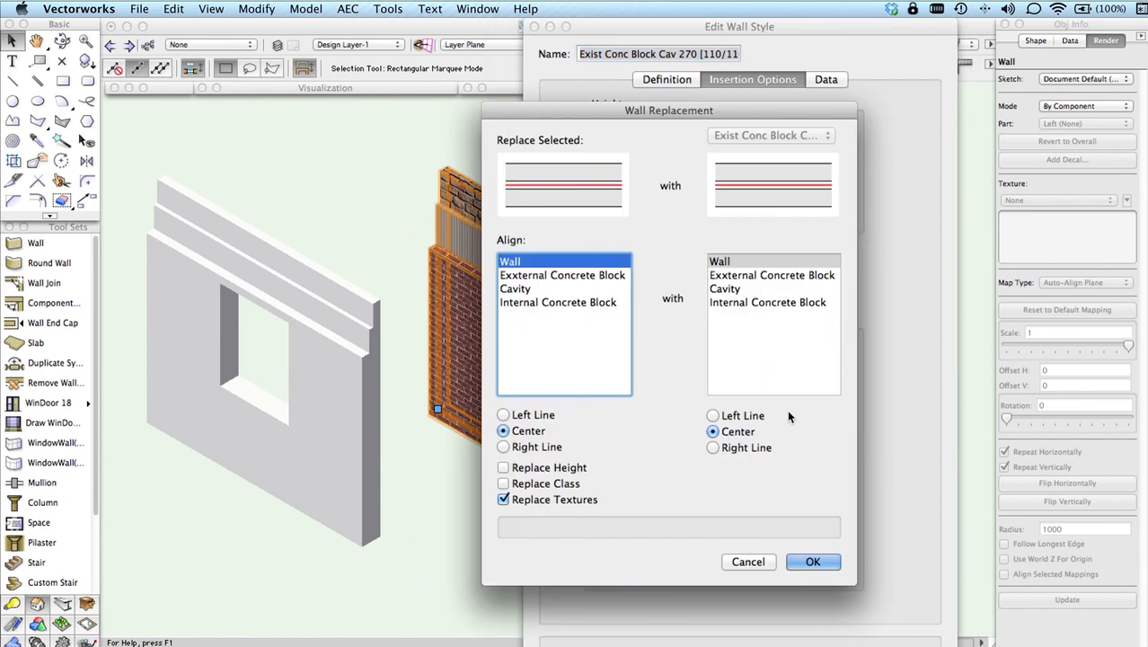
click(813, 562)
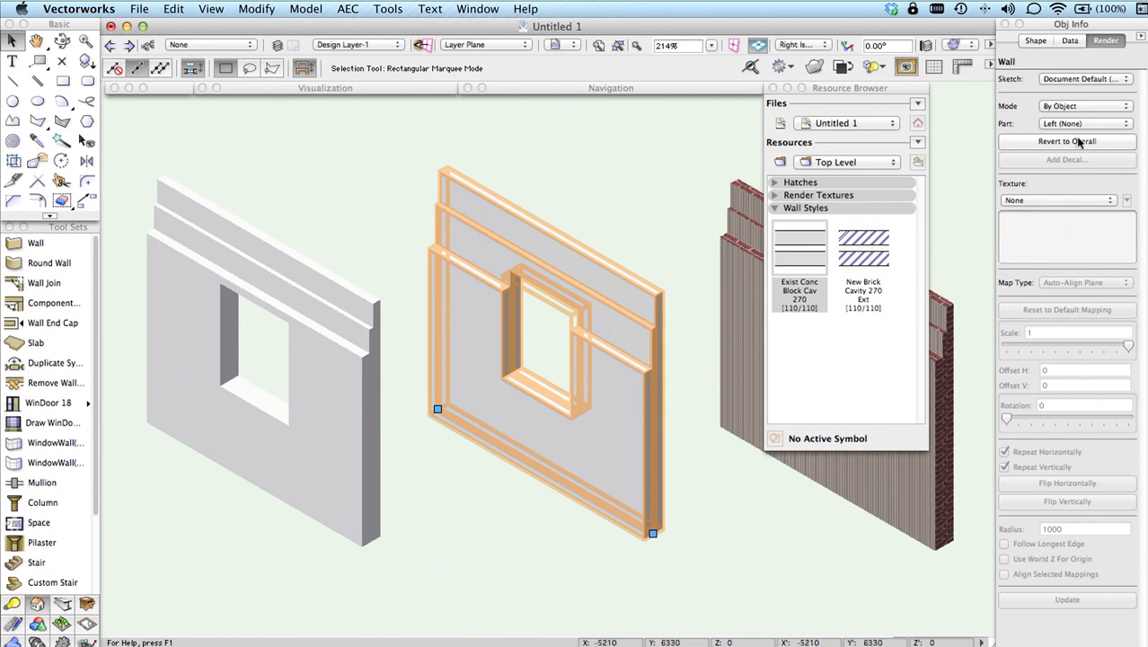
- Set the middle wall's render texture mode to By Component and deselect the wall
click(1082, 106)
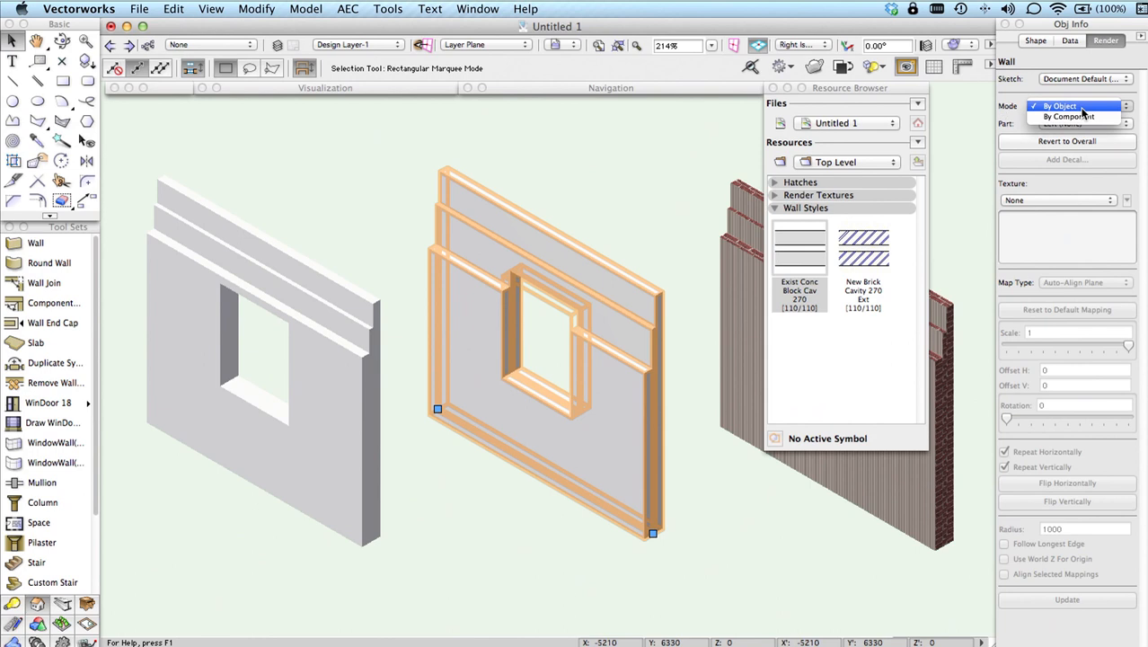
click(1069, 117)
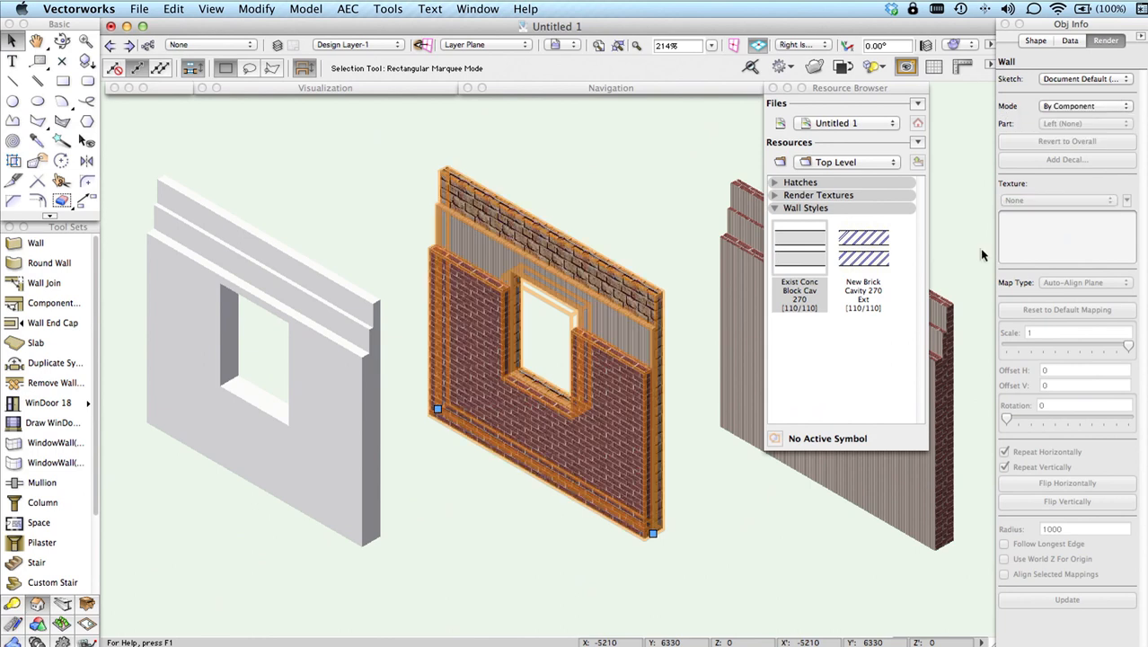
click(569, 220)
- Set the Exist Conc Block Cav 270 wall style to Use Component Textures and save it with center alignment and Replace Textures enabled
right_click(807, 235)
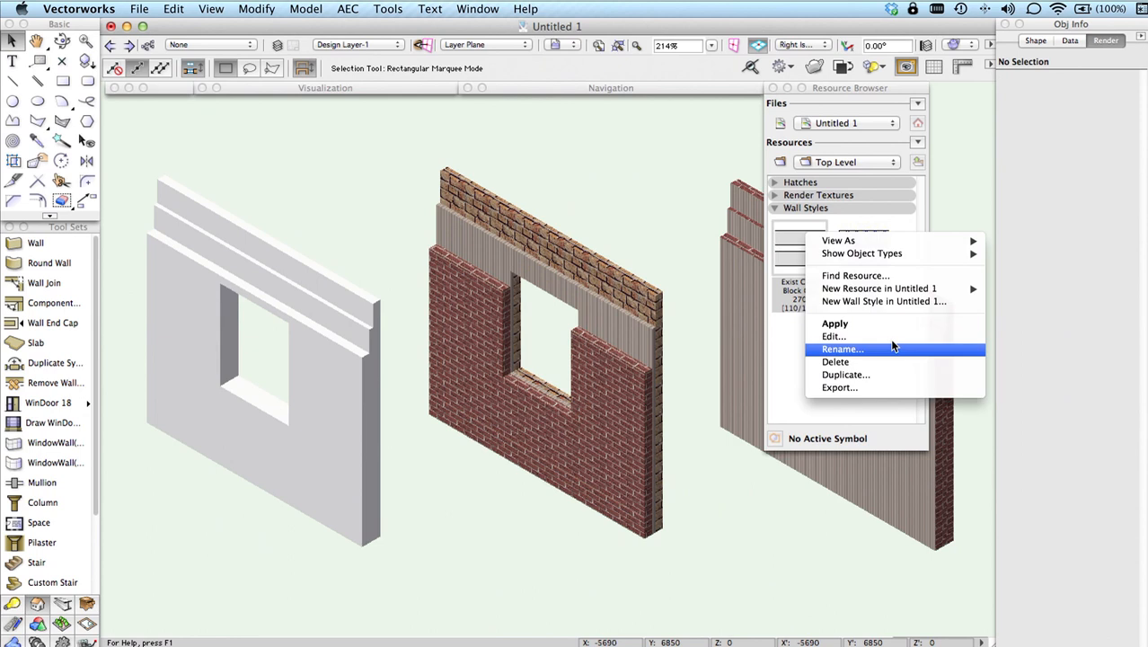
click(892, 347)
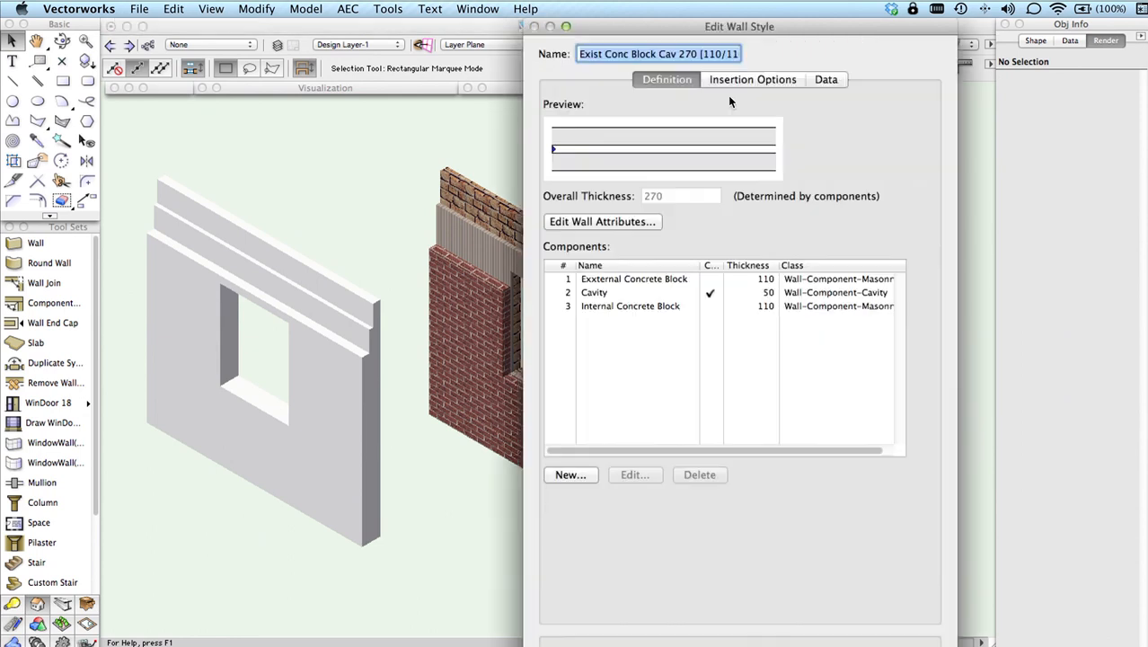
click(732, 83)
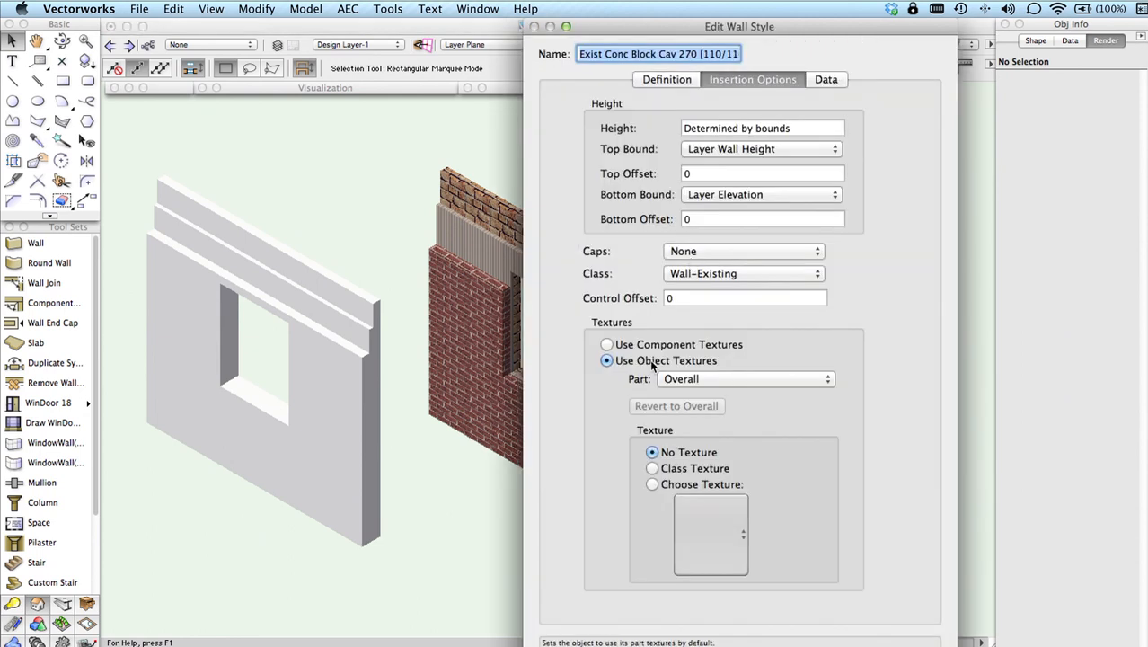
click(648, 346)
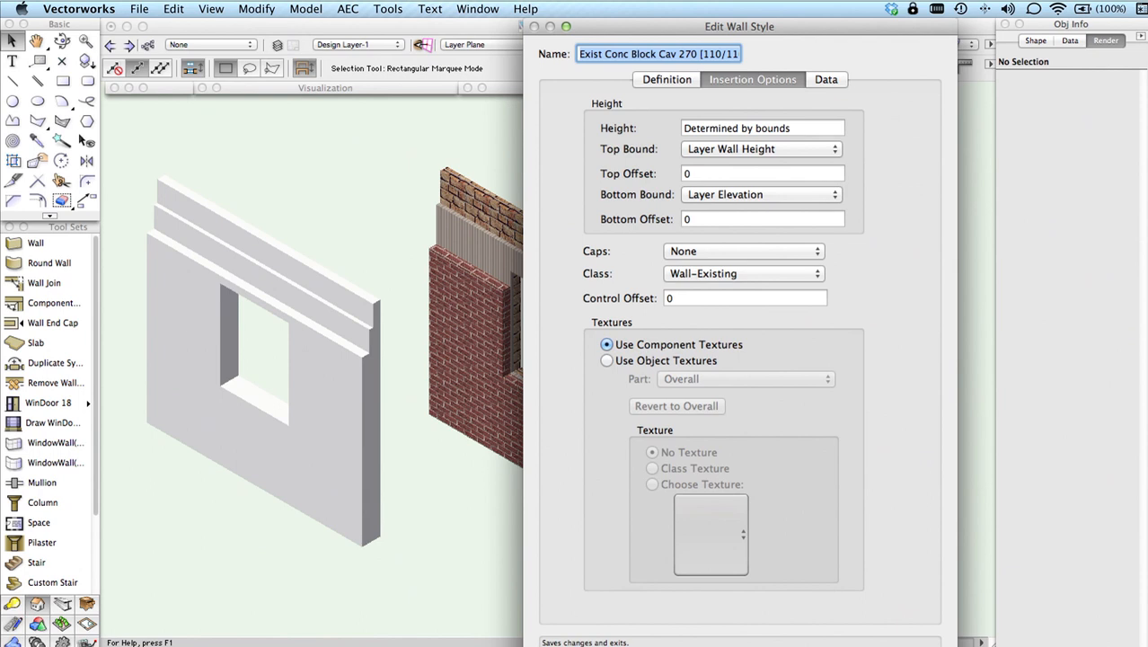
click(903, 646)
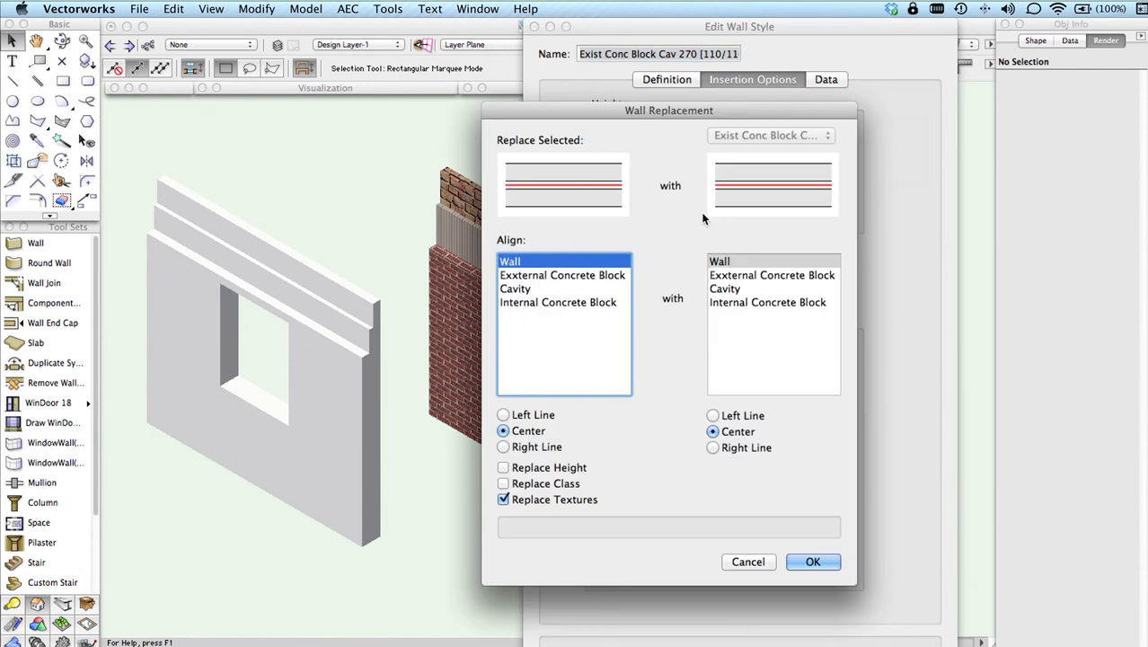
click(813, 561)
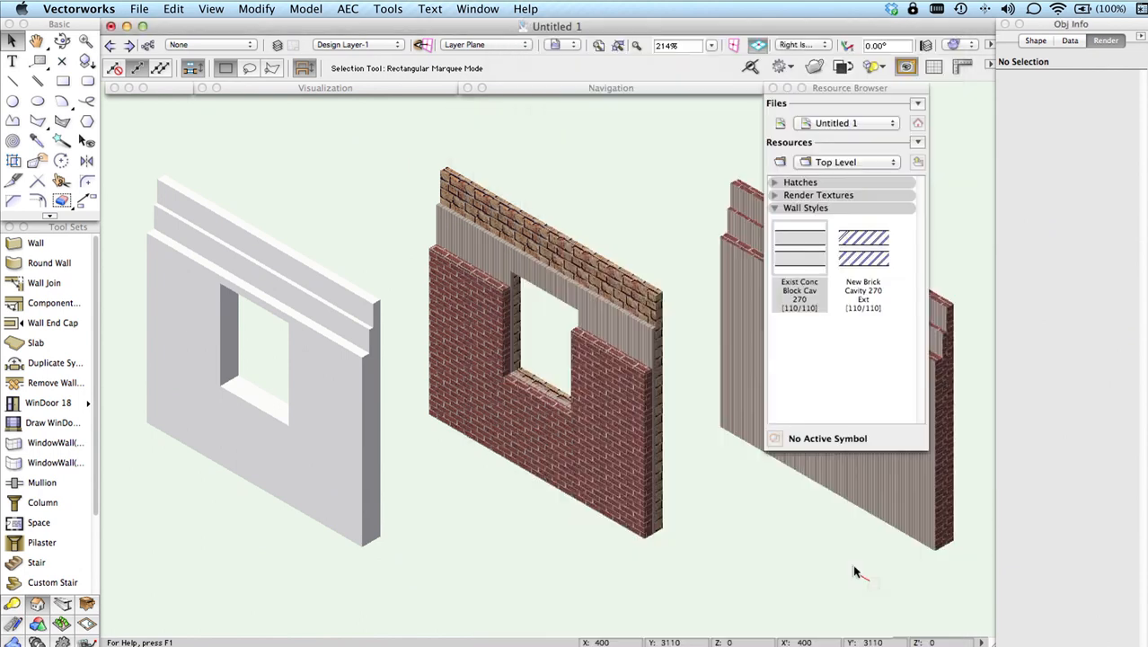
- Draw a wall about 2413 mm long in front of the middle wall using the Exist Conc Block Cav 270 [110/110] style
click(18, 242)
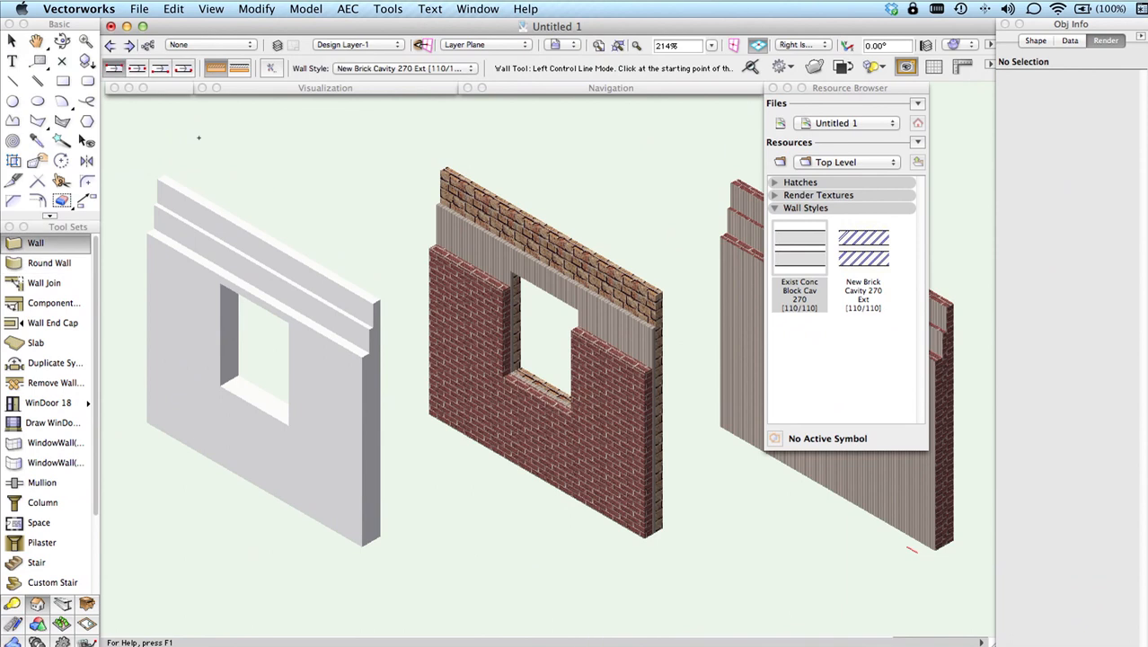
click(389, 69)
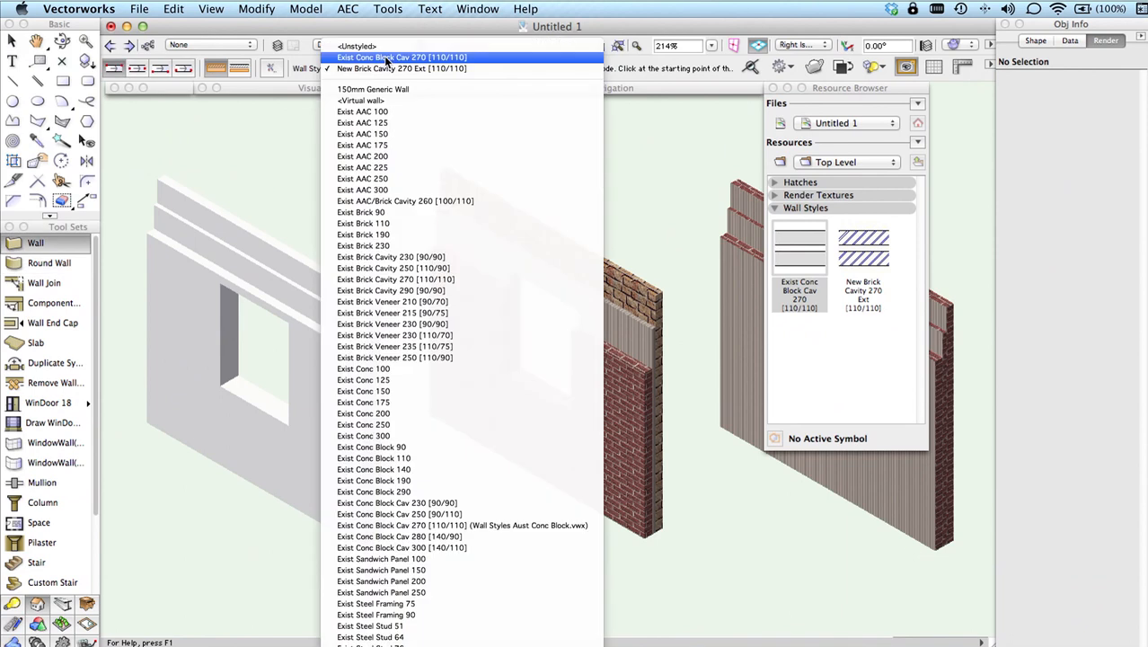
click(389, 57)
click(415, 469)
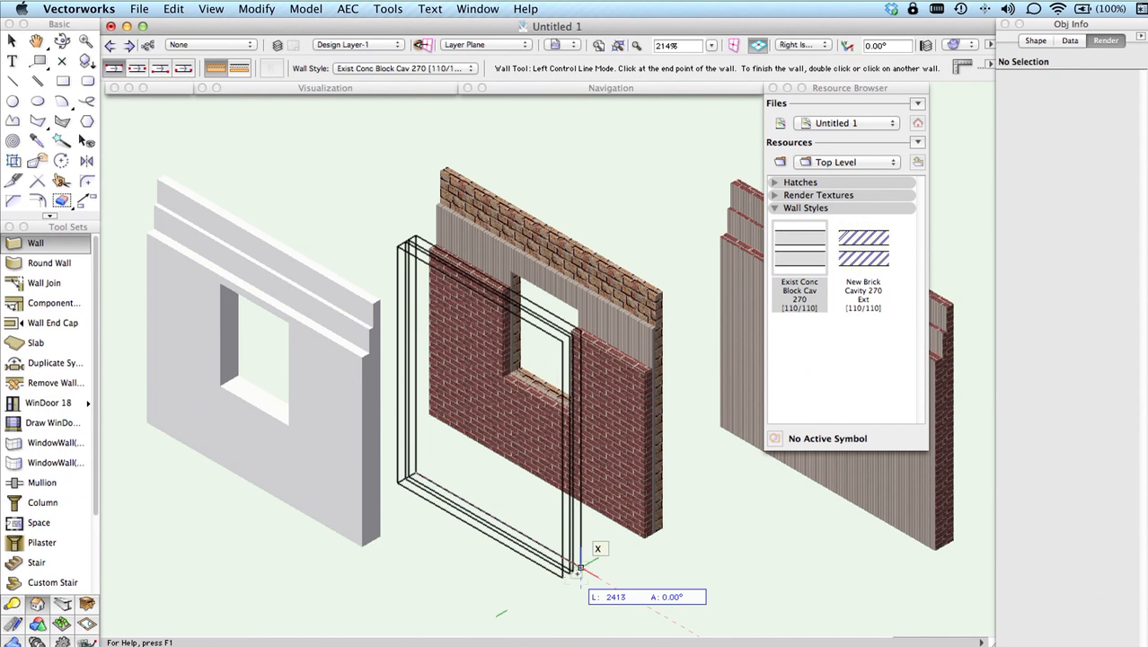
double_click(580, 567)
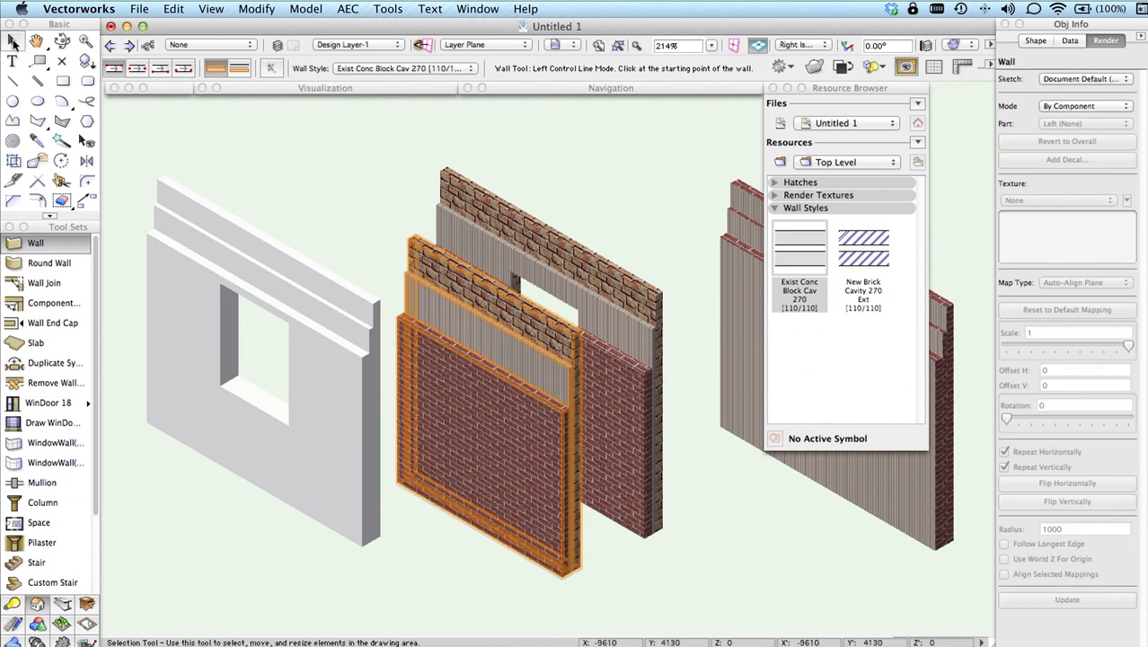
- Delete the newly drawn wall in front of the middle wall
click(13, 42)
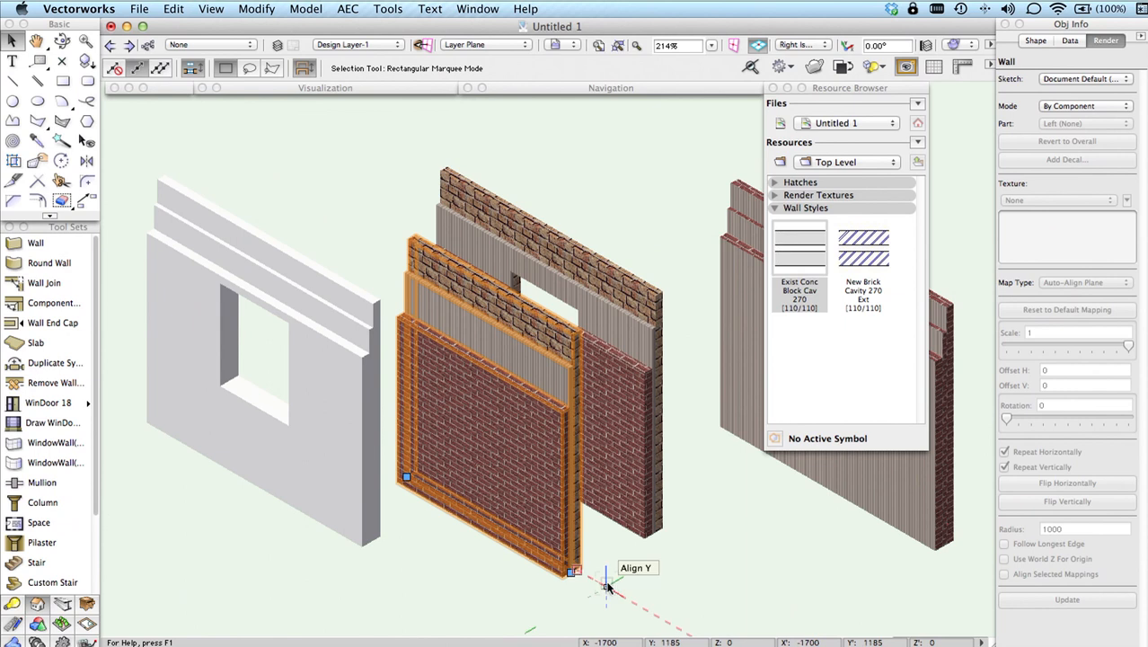
click(607, 586)
click(577, 574)
key(Delete)
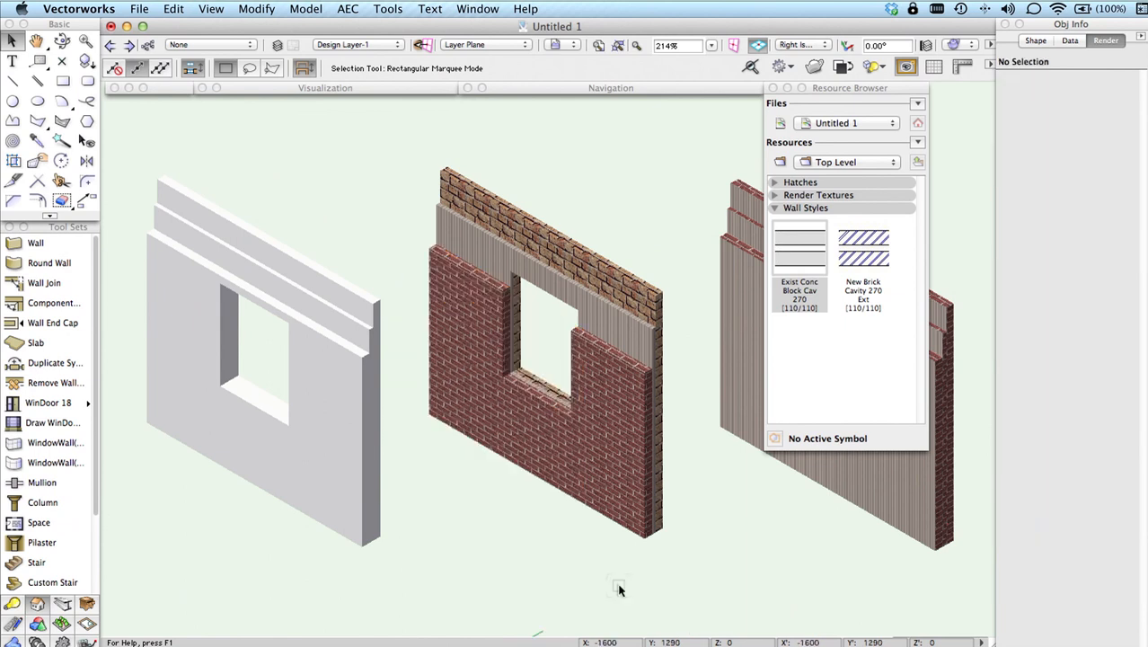
- Collapse the Resource Browser and revert the rightmost wall's Left and Right part textures to Overall
click(362, 543)
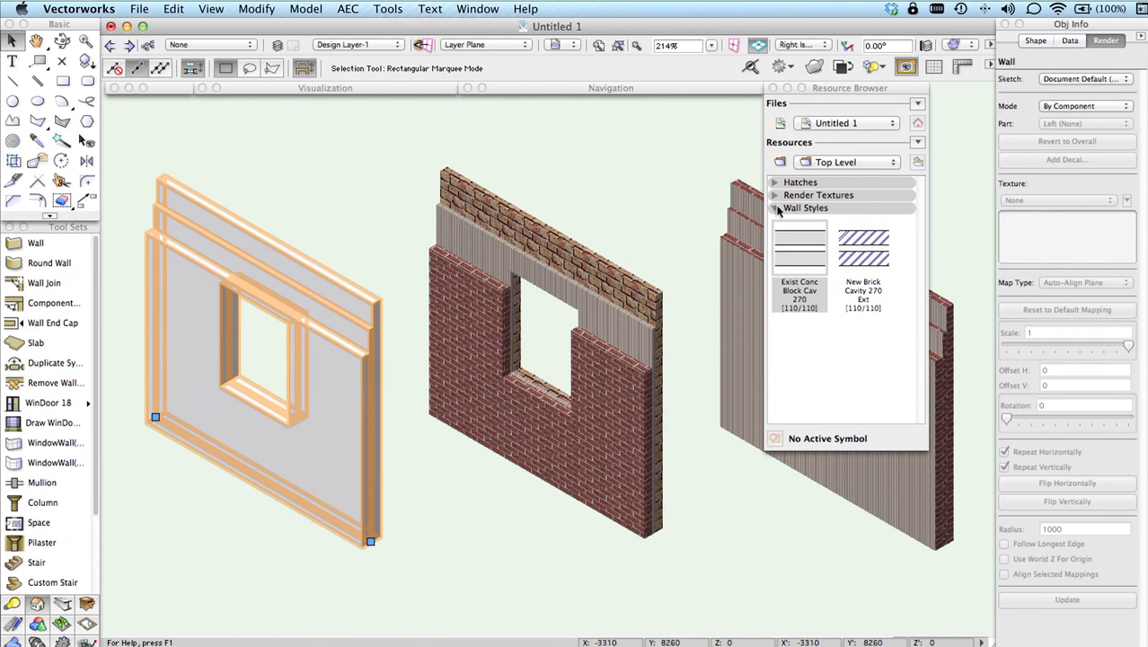
click(745, 278)
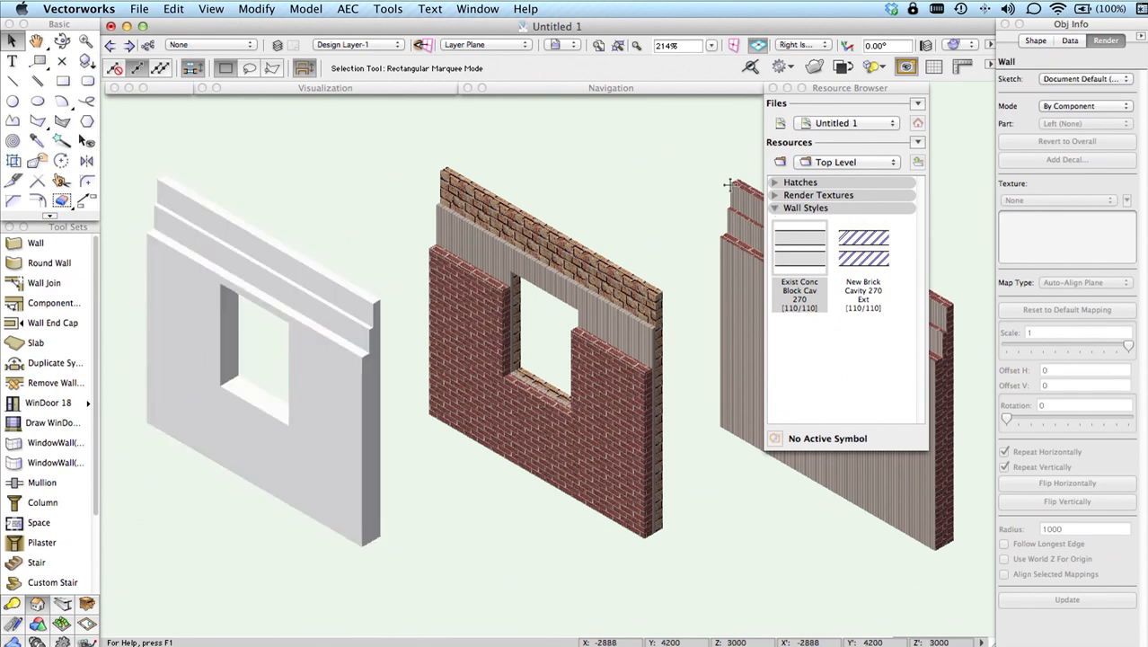
double_click(809, 87)
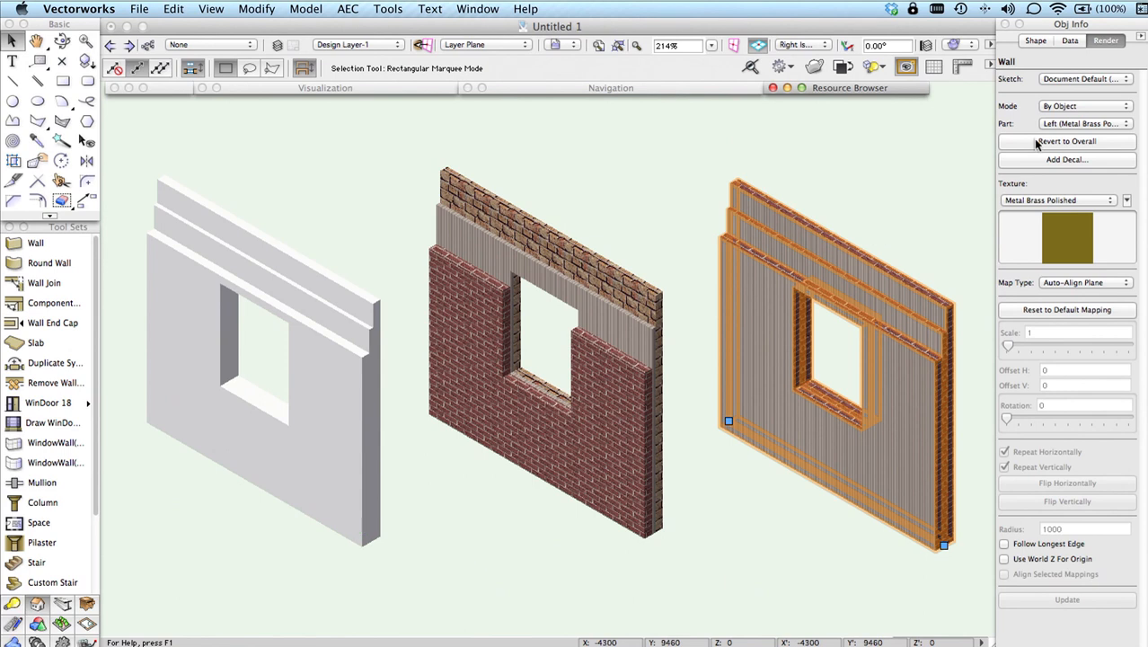
click(1056, 128)
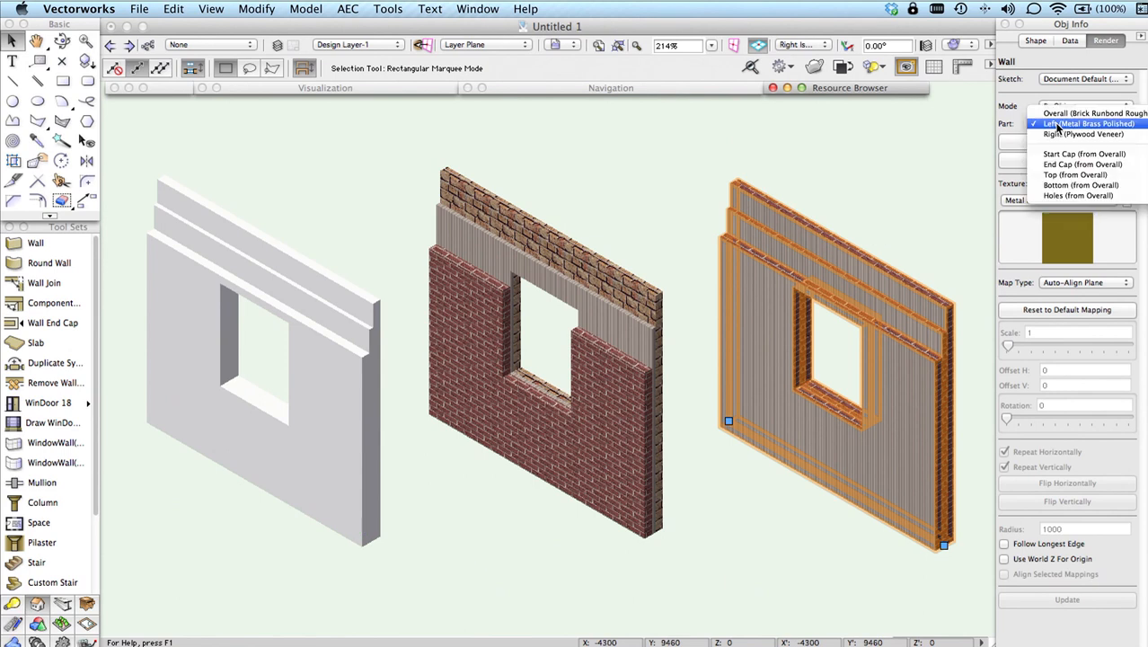
click(1056, 124)
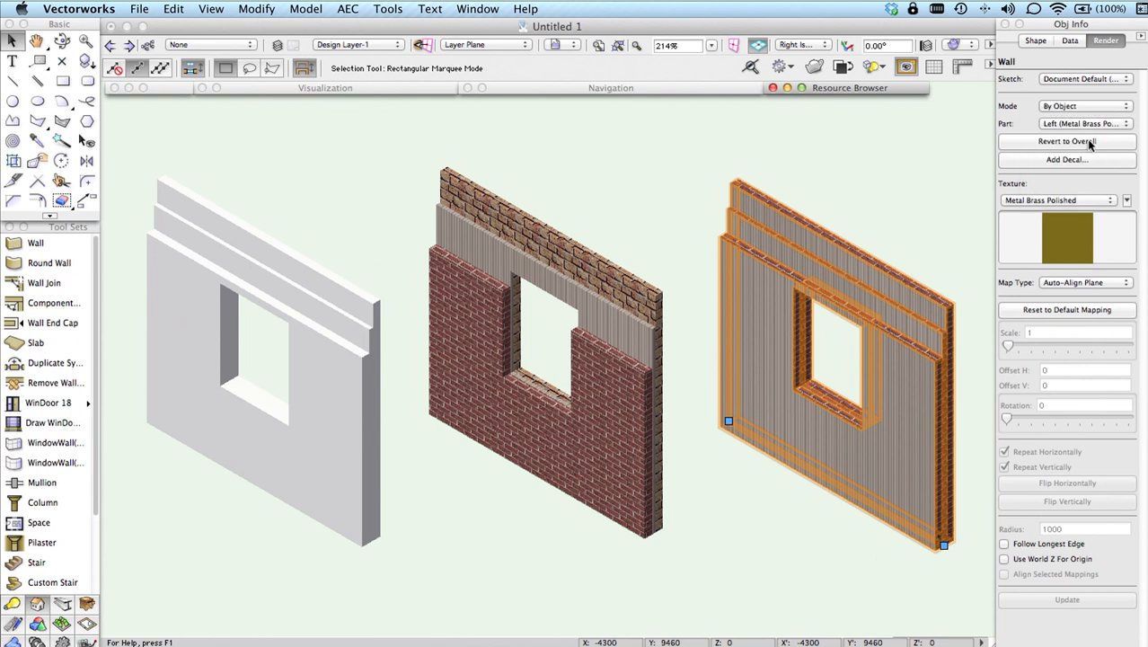
click(1090, 144)
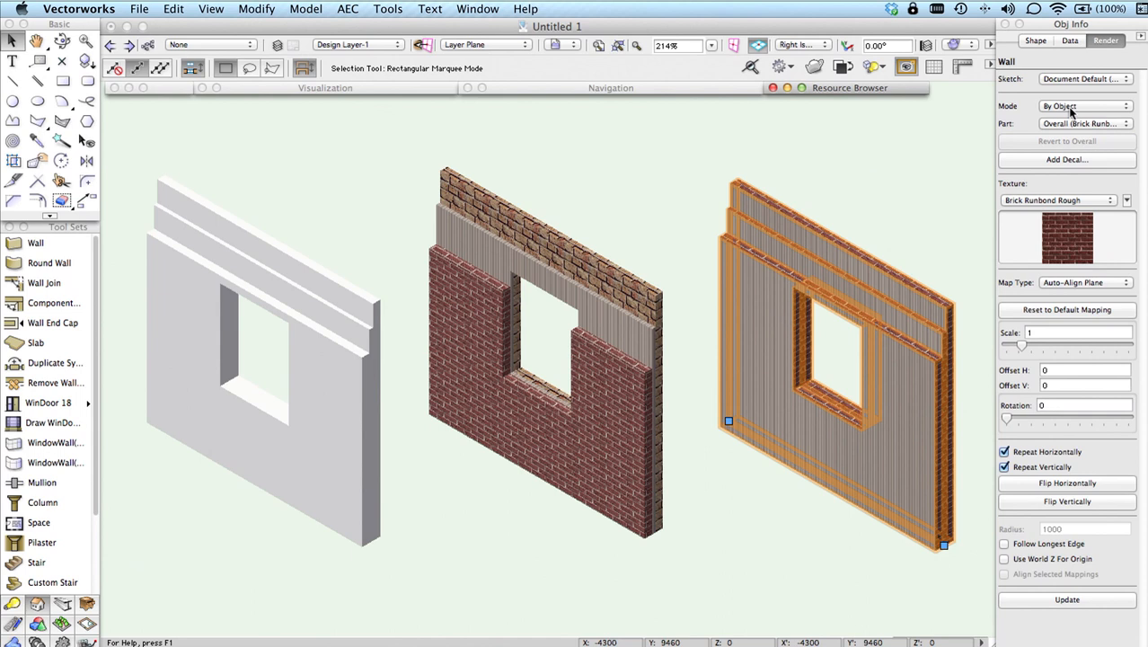
click(1091, 124)
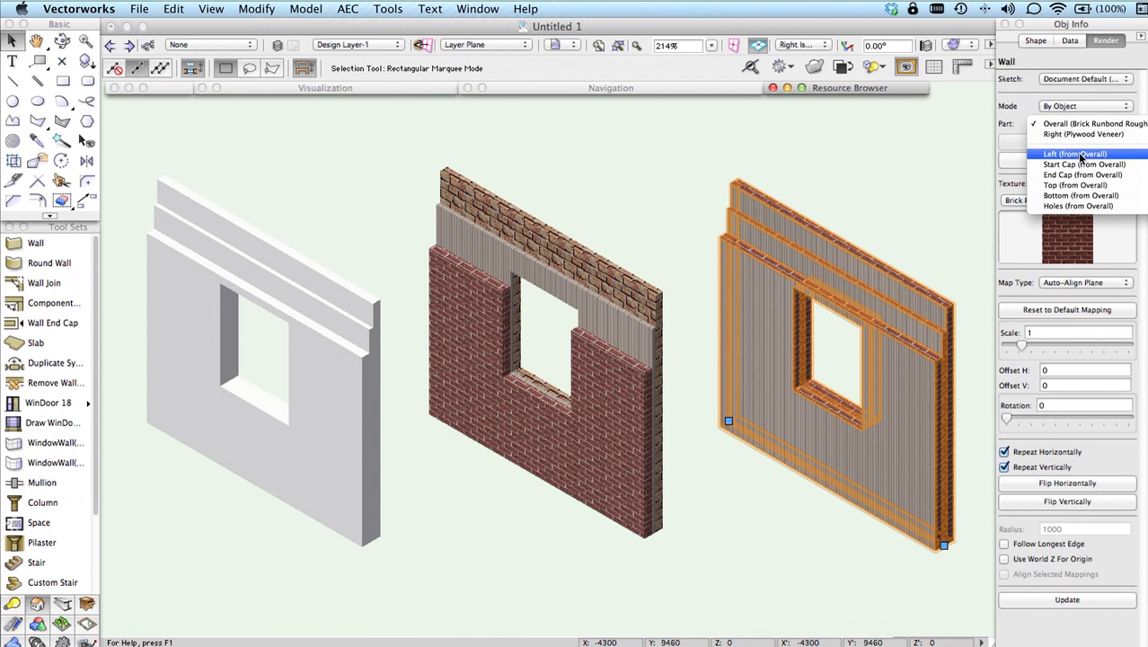
click(983, 130)
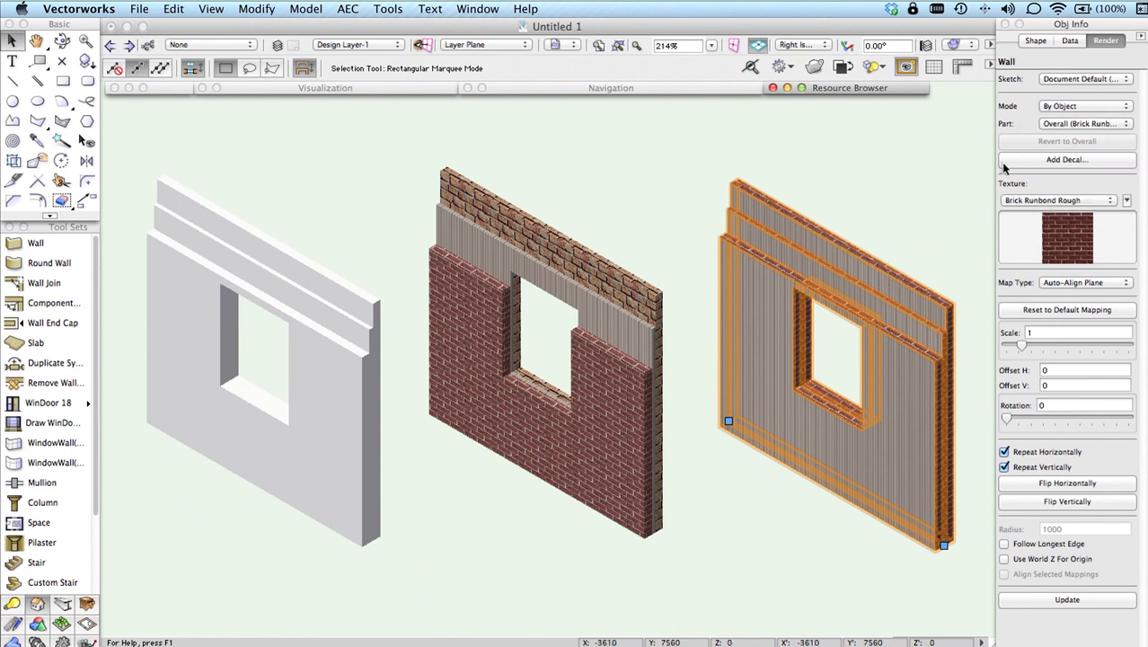
click(1077, 127)
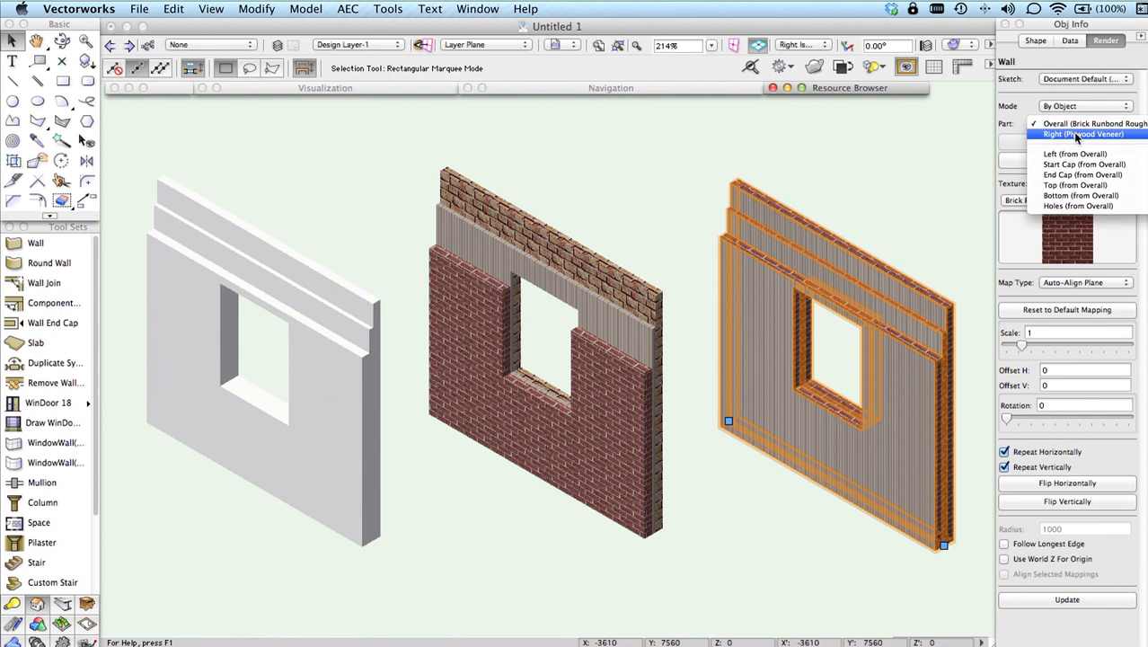
click(1077, 134)
click(1065, 141)
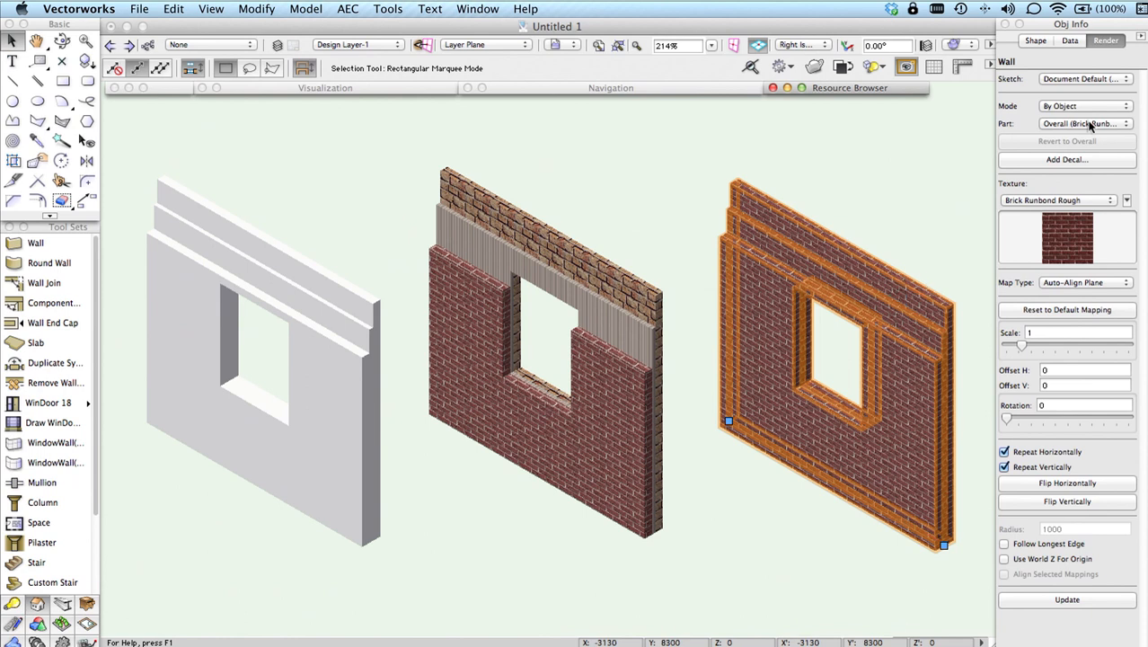
- Set the rightmost wall's Overall texture to Carpet Berber 01 Lt Brown
click(1085, 124)
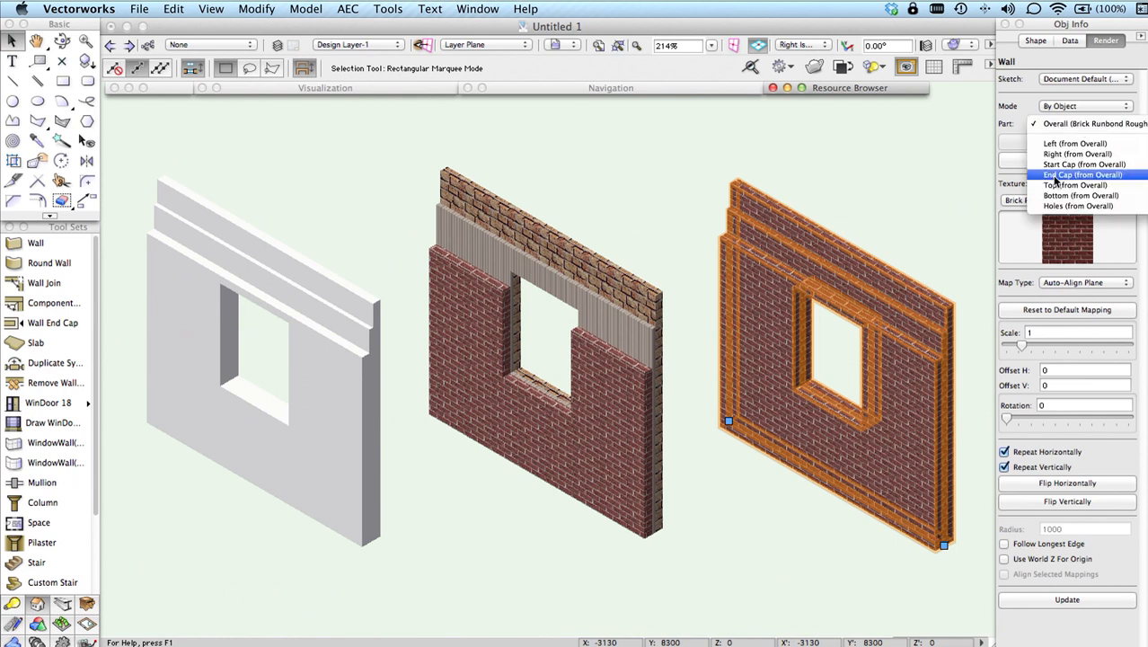
click(1080, 125)
click(1053, 202)
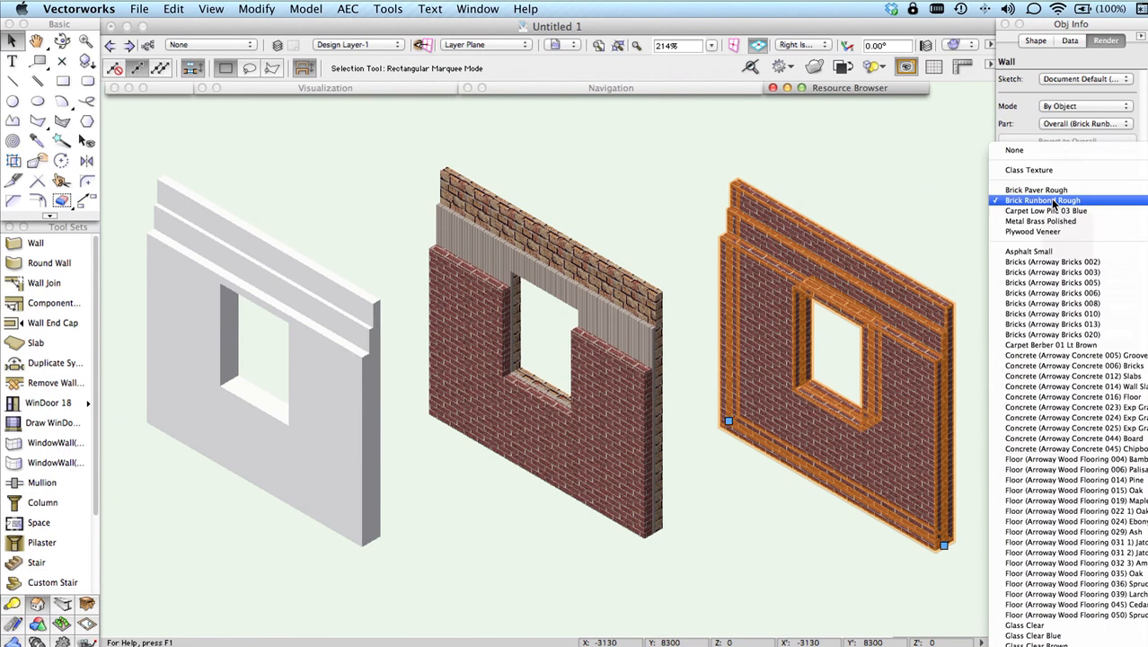
click(1073, 345)
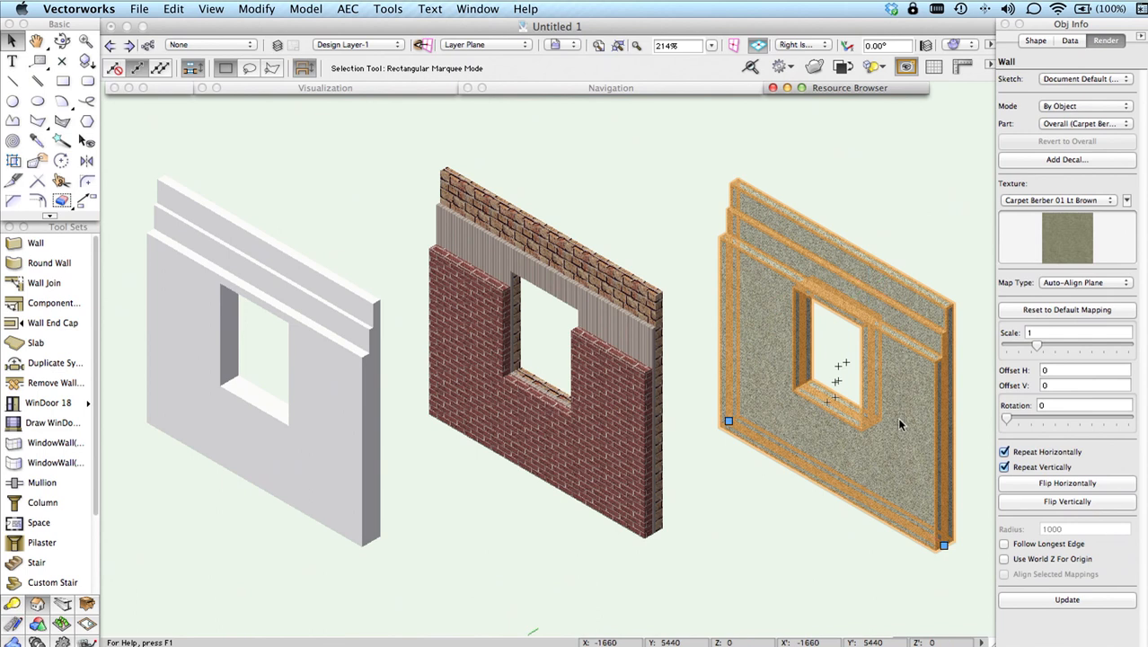
click(816, 243)
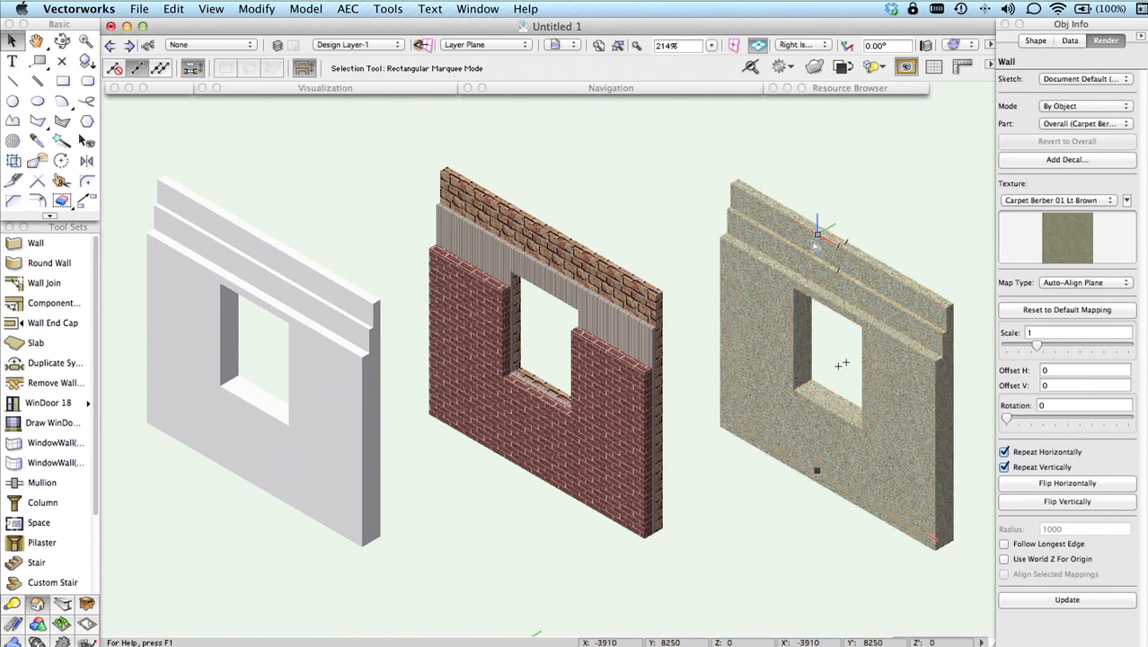
click(813, 236)
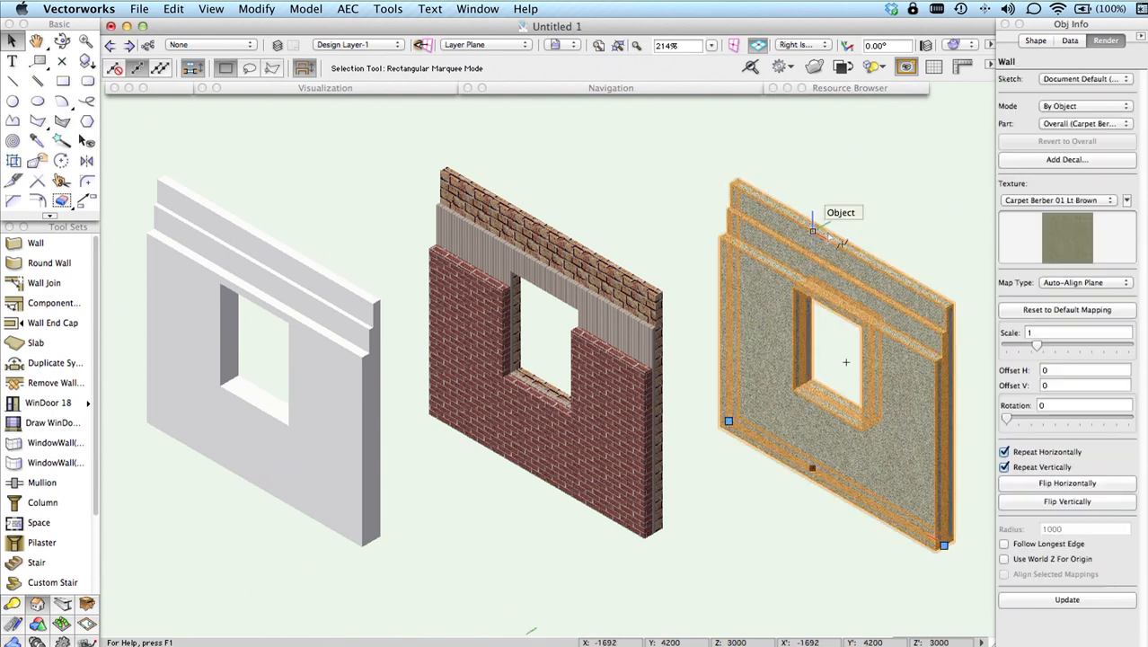
- Override the wall's Left part with its own Carpet Berber 01 Lt Brown texture and set the Right part to Metal Brass Polished
click(1083, 126)
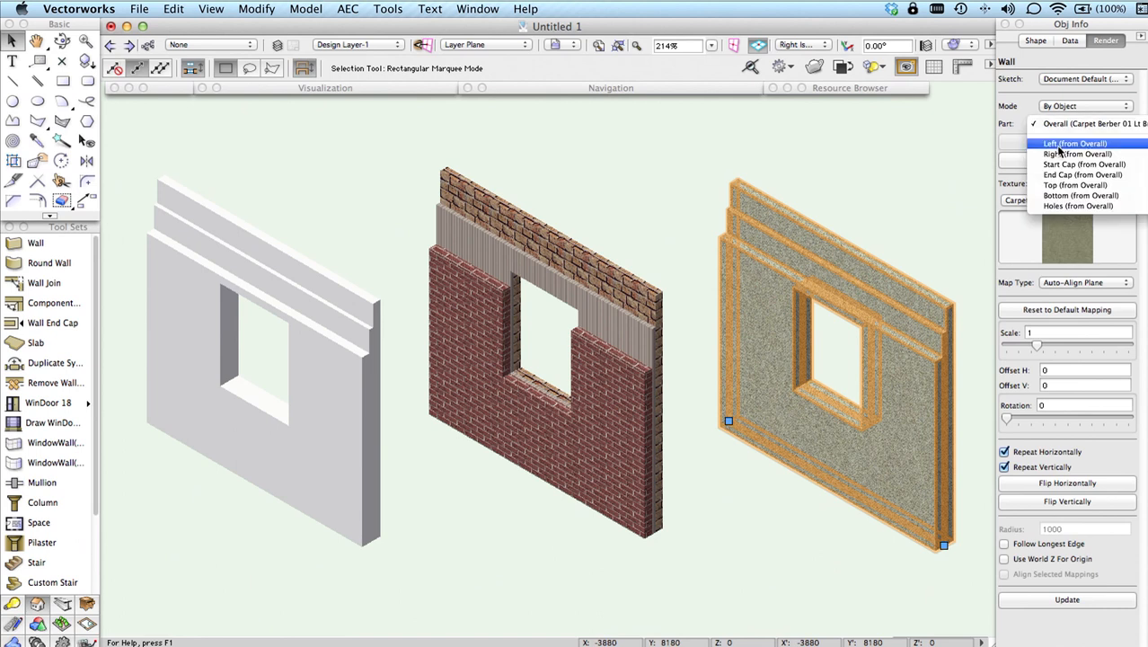
click(1057, 146)
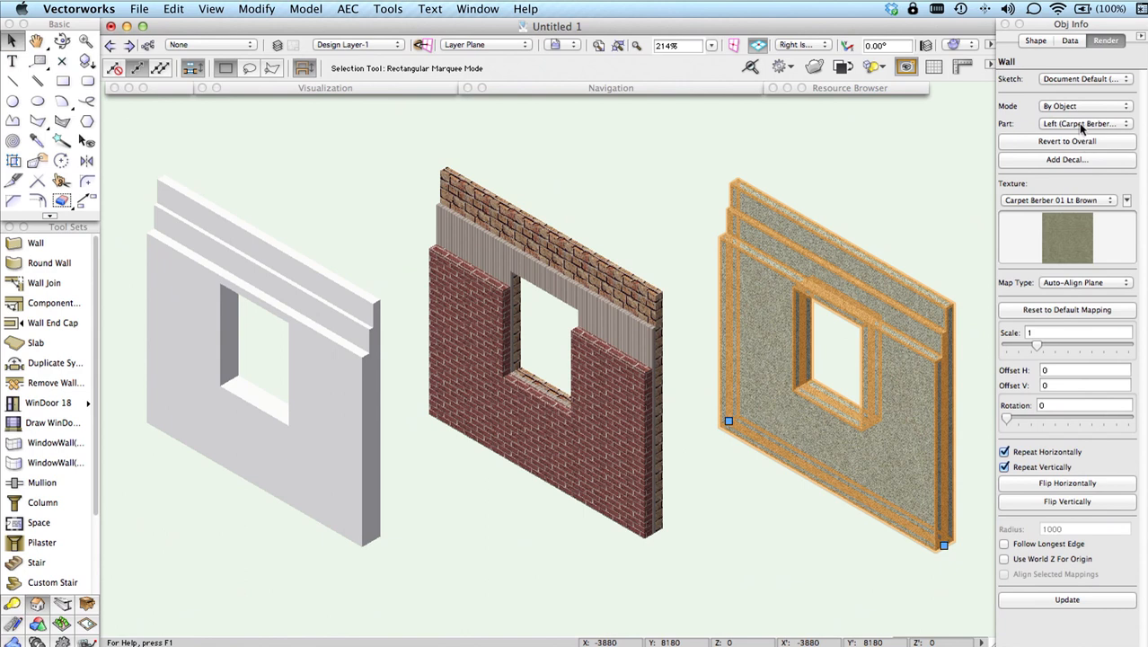
click(1081, 125)
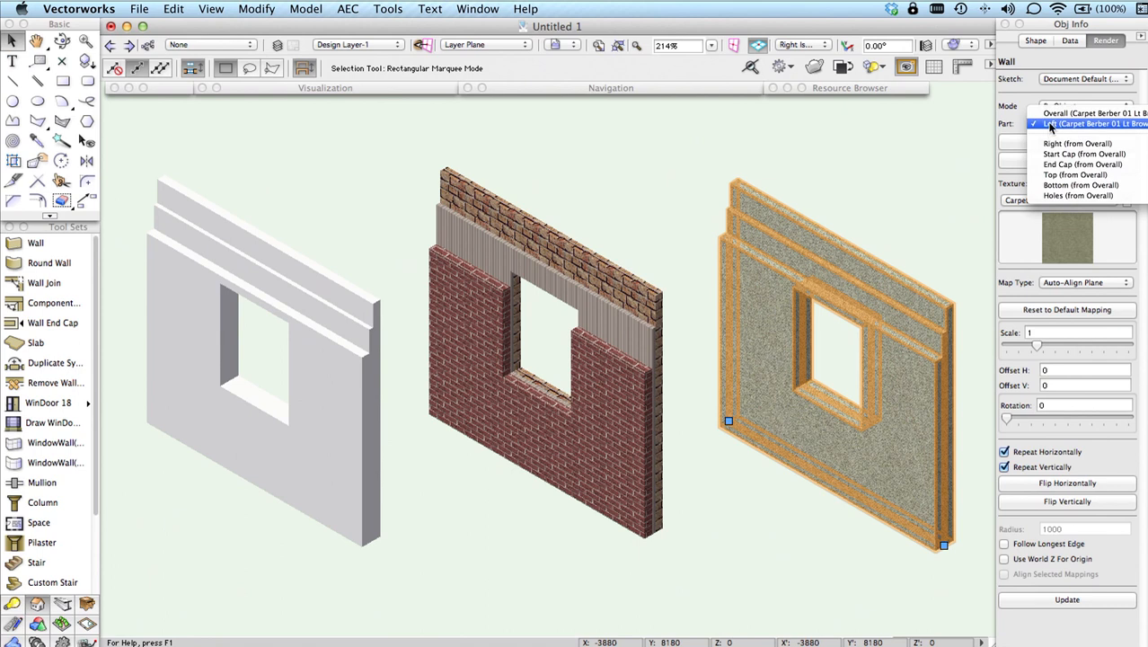
click(1054, 143)
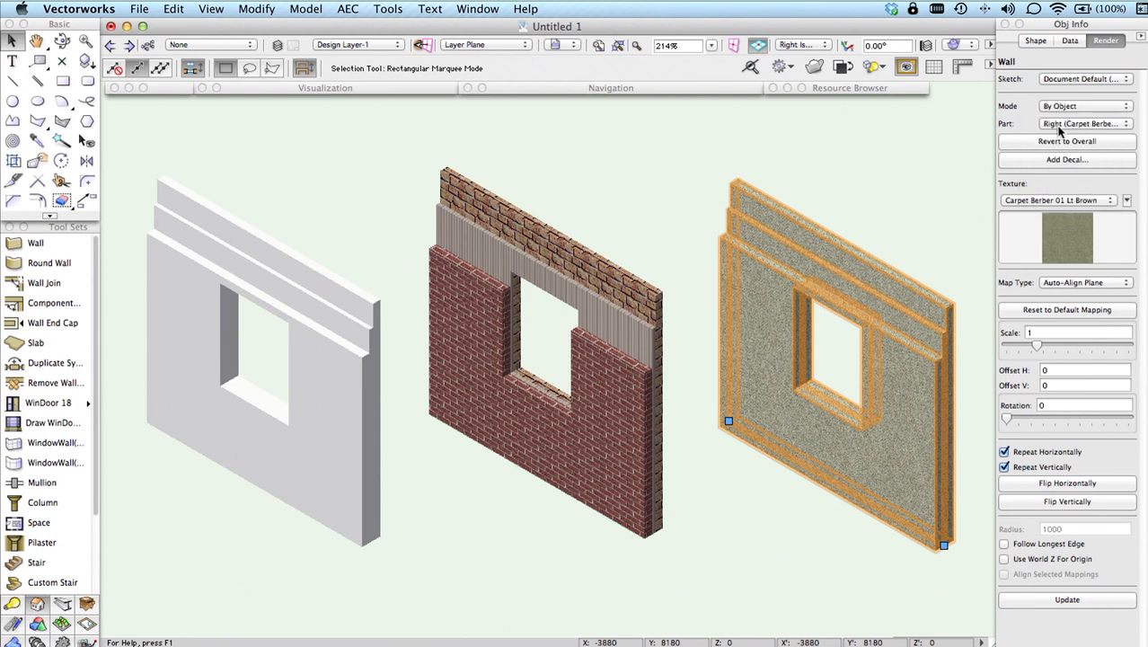
click(1058, 203)
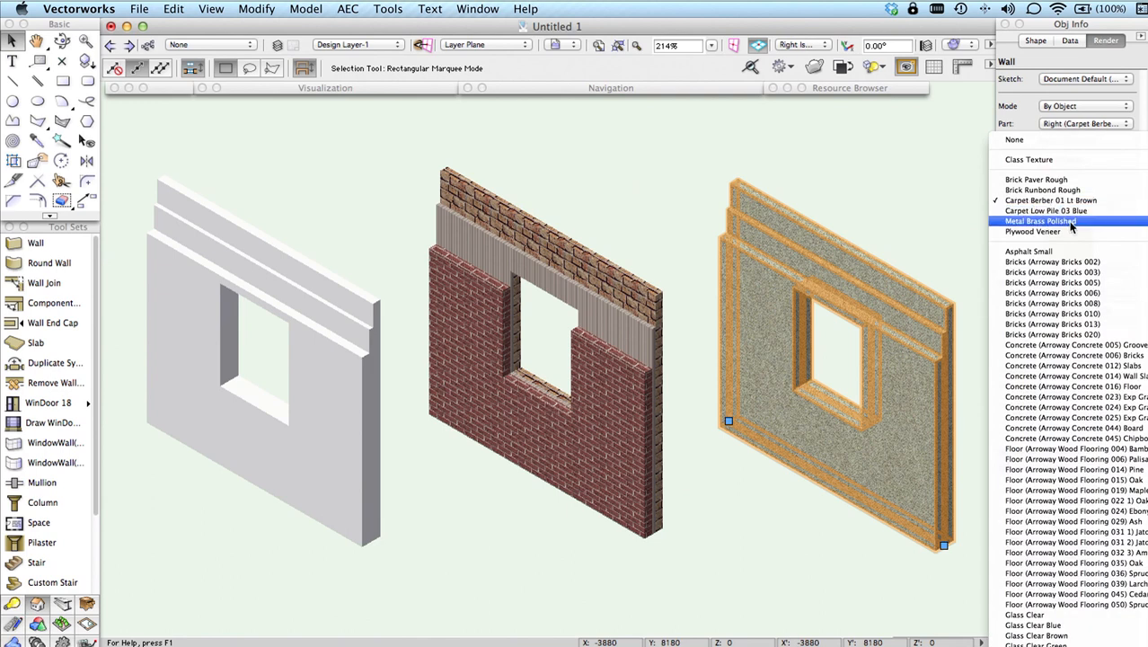
click(1072, 222)
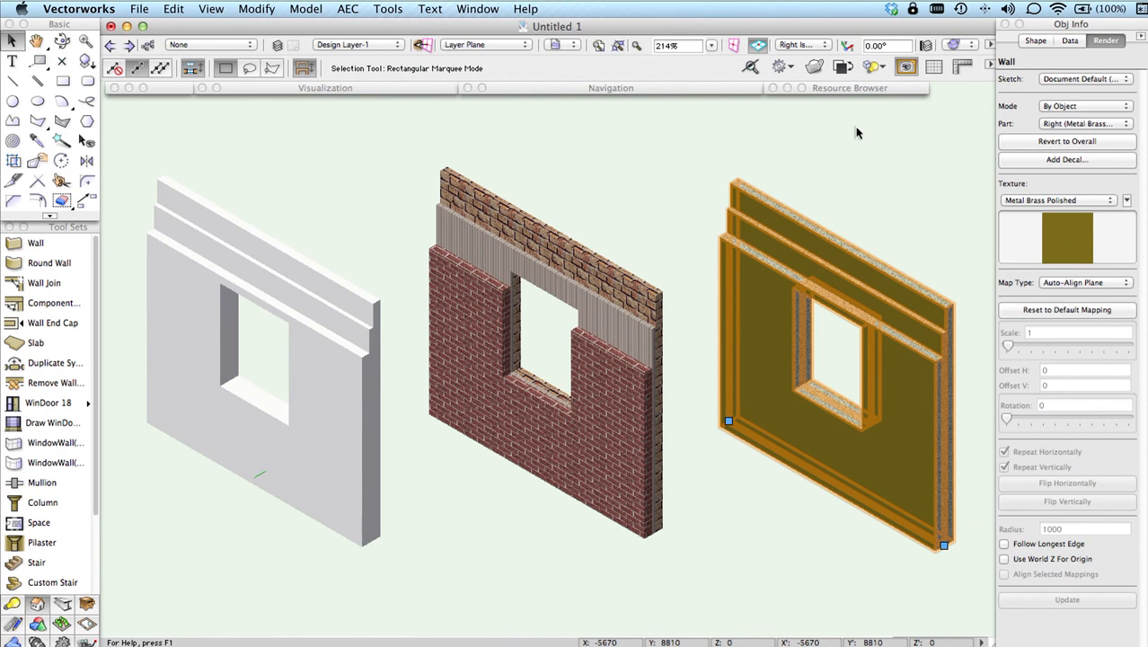
click(1097, 124)
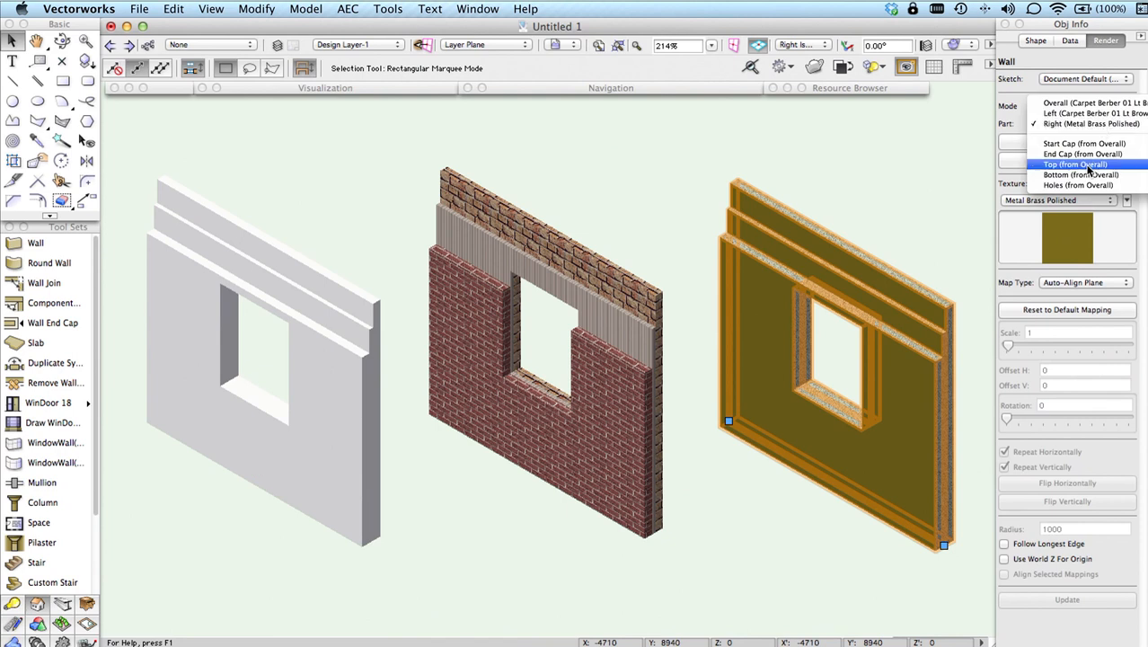
click(1003, 132)
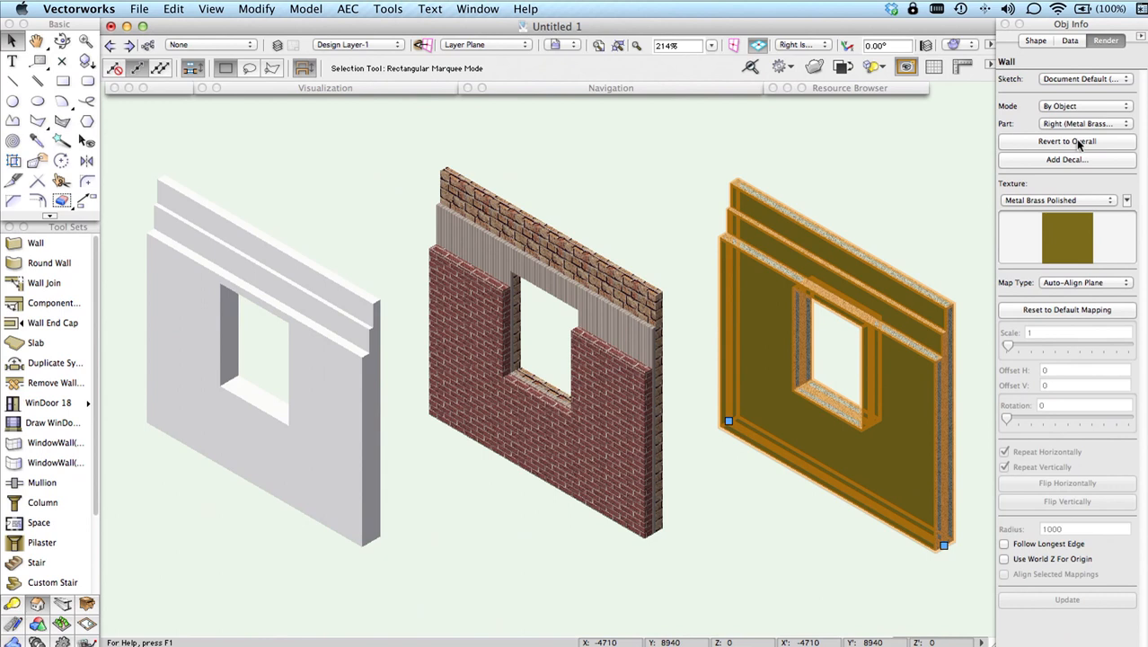